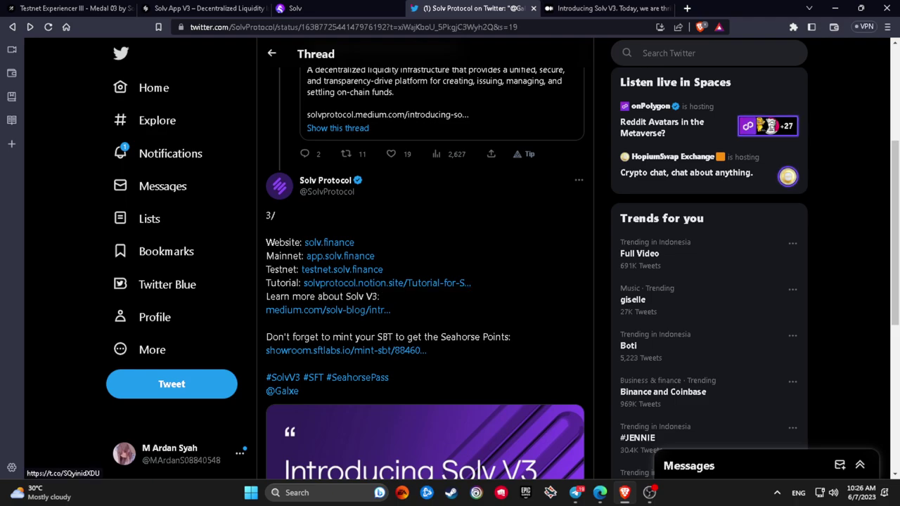
- Open the Solv testnet tutorial linked in the tweet and follow its Experiencer III purchase link
click(376, 286)
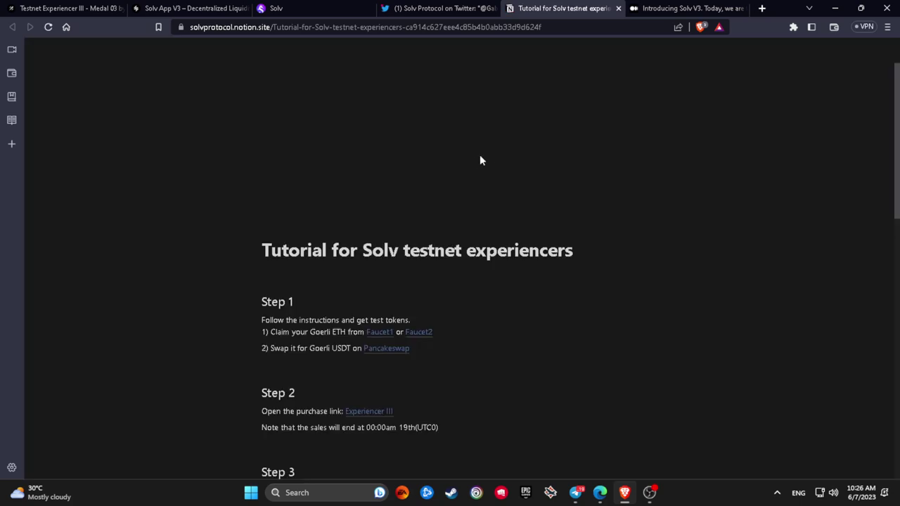
scroll(469, 157, down, 3)
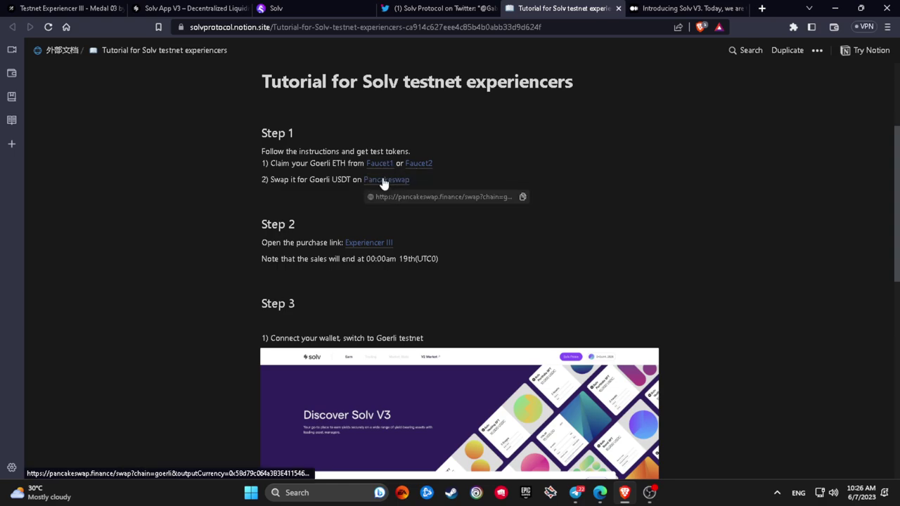
click(355, 243)
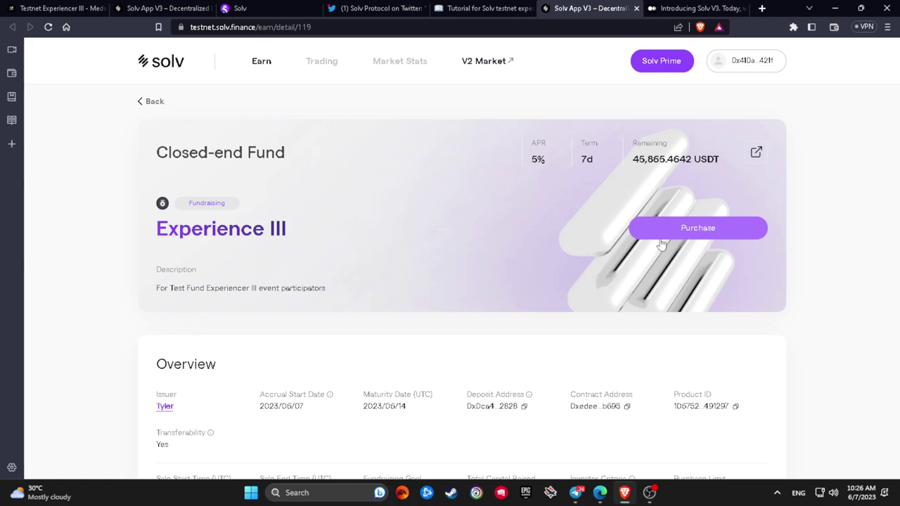
click(633, 228)
click(398, 309)
click(547, 308)
click(548, 307)
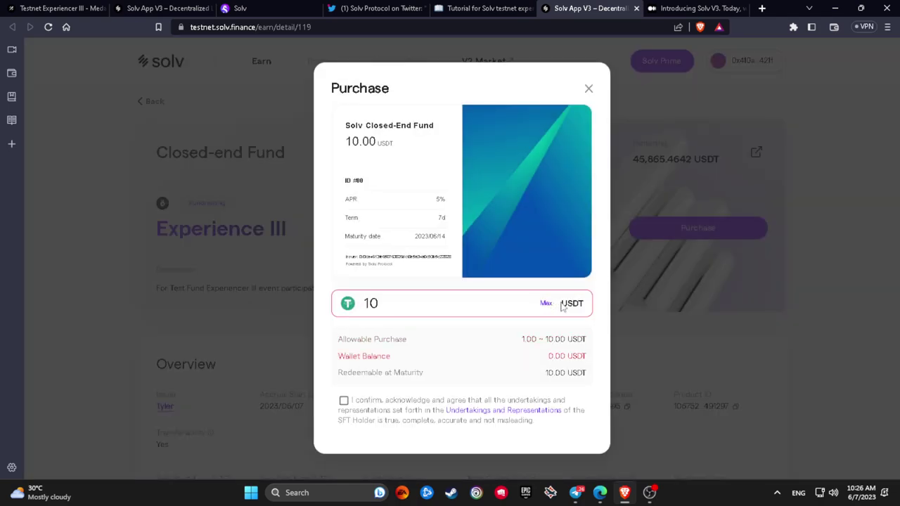
double_click(545, 304)
scroll(555, 344, down, 1)
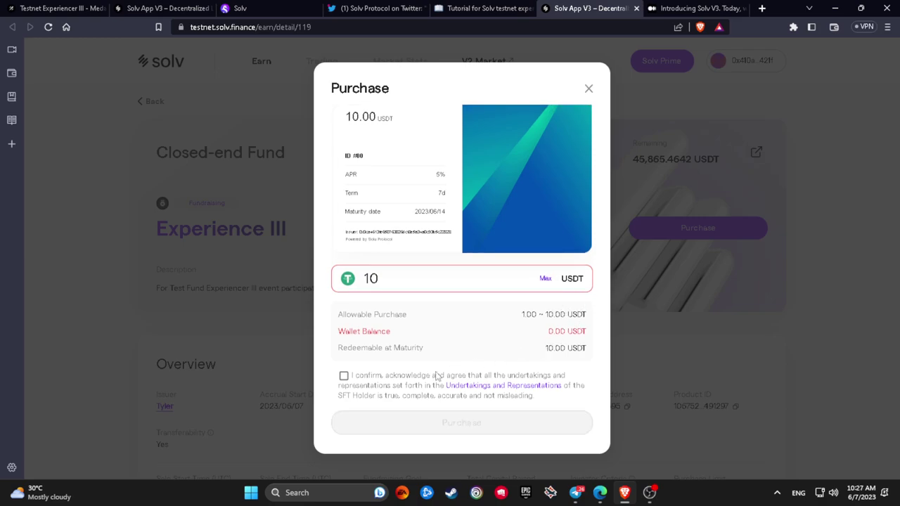
click(343, 376)
click(643, 321)
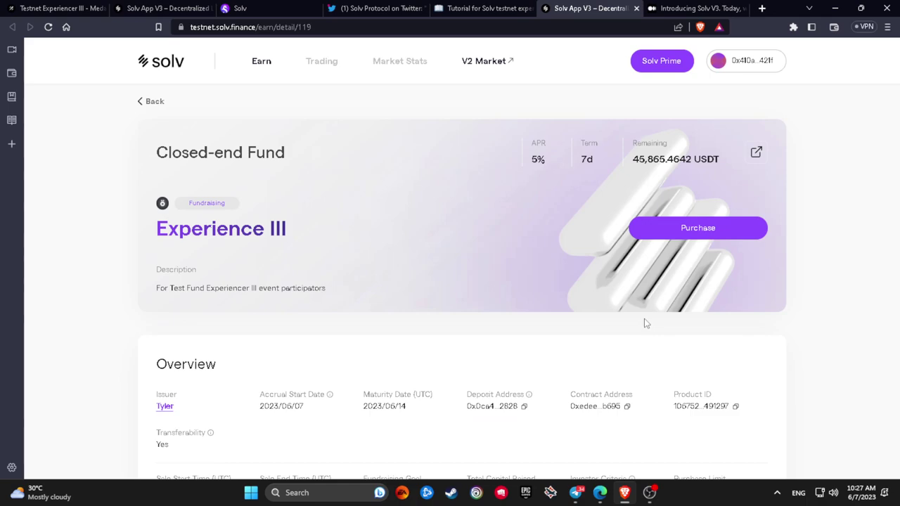
- Open the PancakeSwap Goerli swap page from the tutorial and connect the MetaMask wallet to it
click(484, 8)
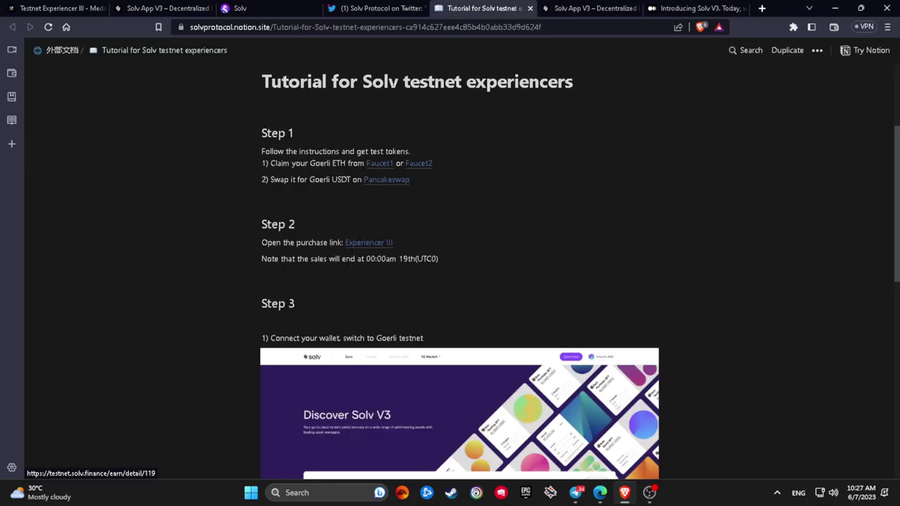
click(374, 181)
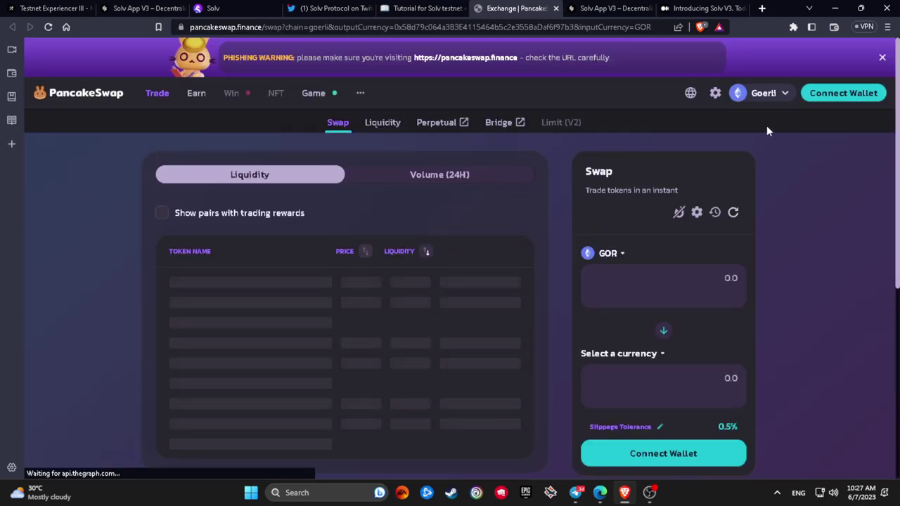
click(811, 97)
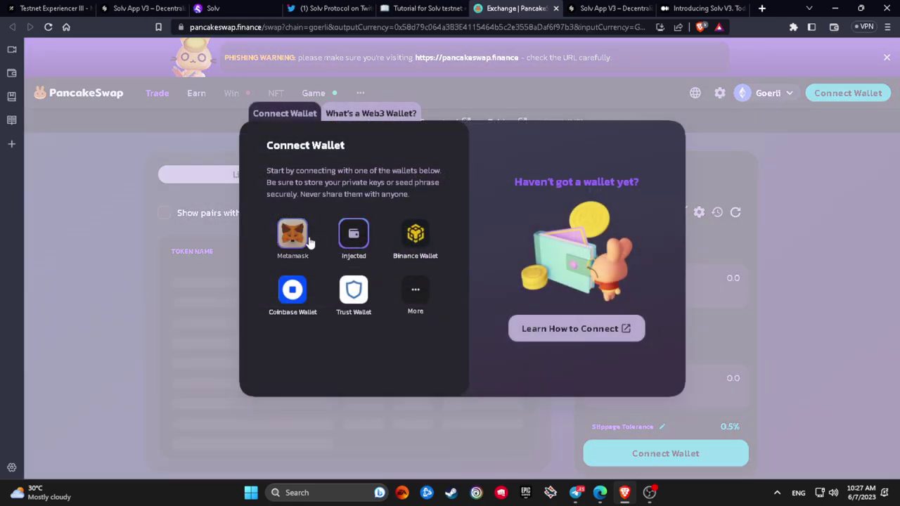
click(299, 238)
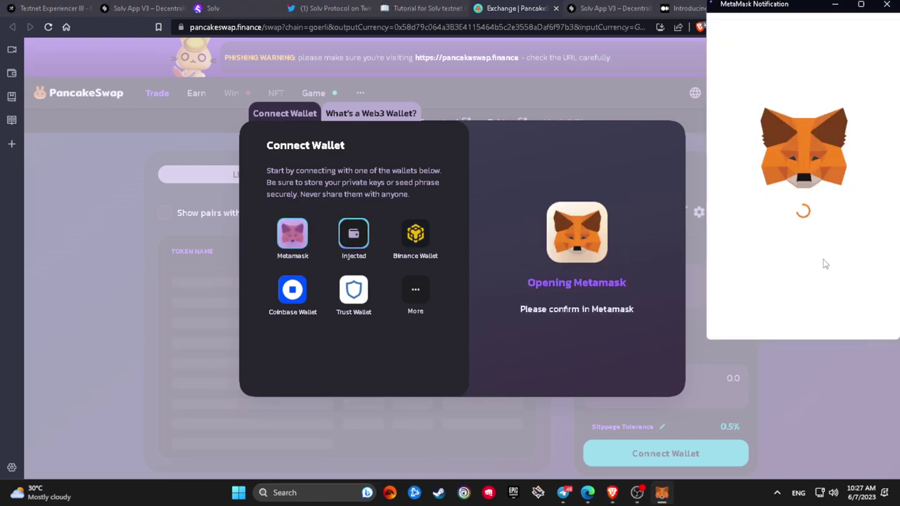
click(847, 318)
click(842, 314)
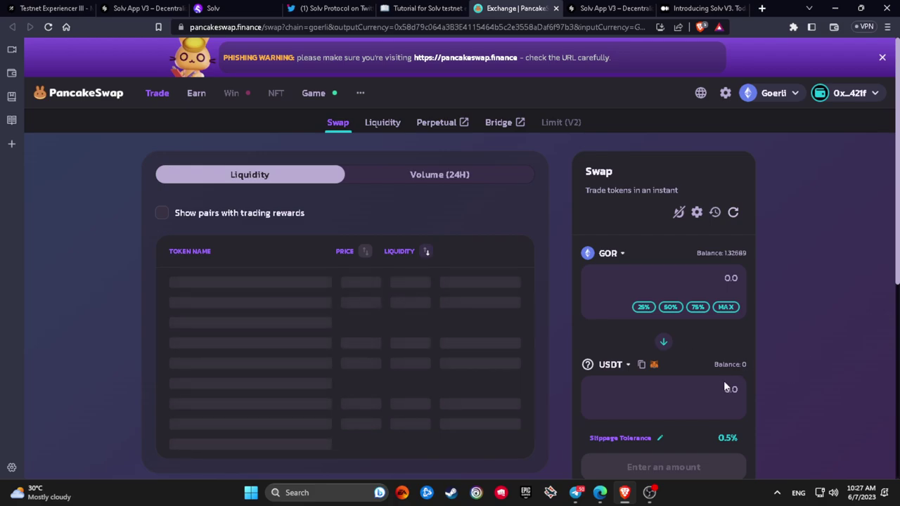
- Enter 10 USDT as the amount to receive for GOR and try to confirm the swap
click(725, 383)
text(10)
scroll(783, 344, down, 2)
click(691, 373)
click(514, 380)
click(461, 316)
scroll(691, 388, up, 1)
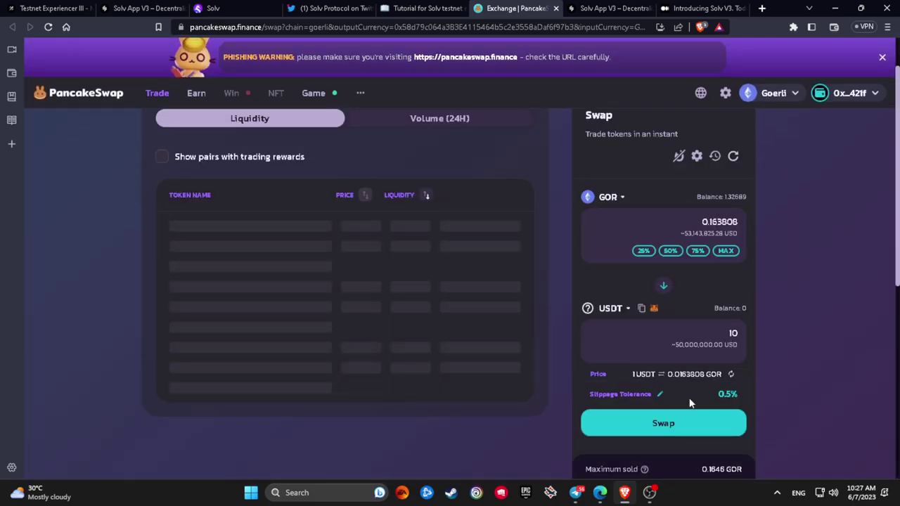
click(688, 426)
click(512, 389)
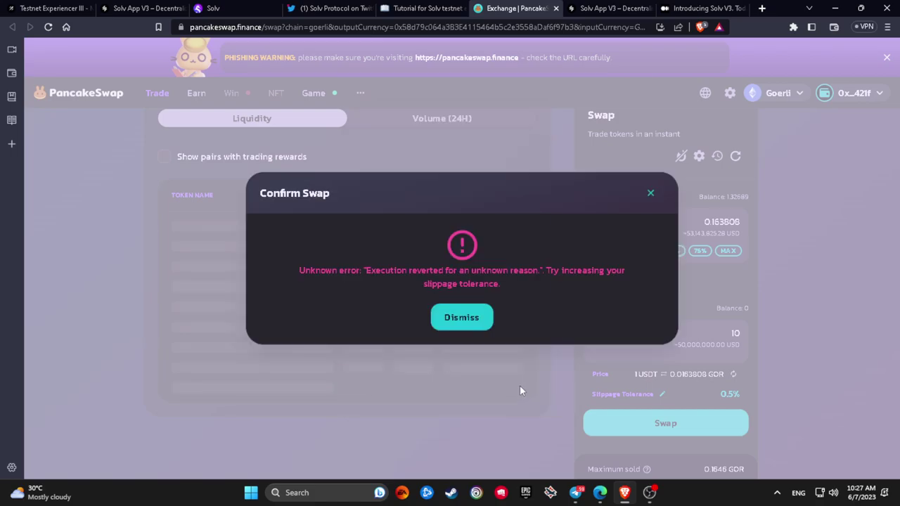
click(461, 317)
- Set the slippage tolerance to 1.0% and swap GOR for 10 USDT, approving the transaction in MetaMask
click(698, 156)
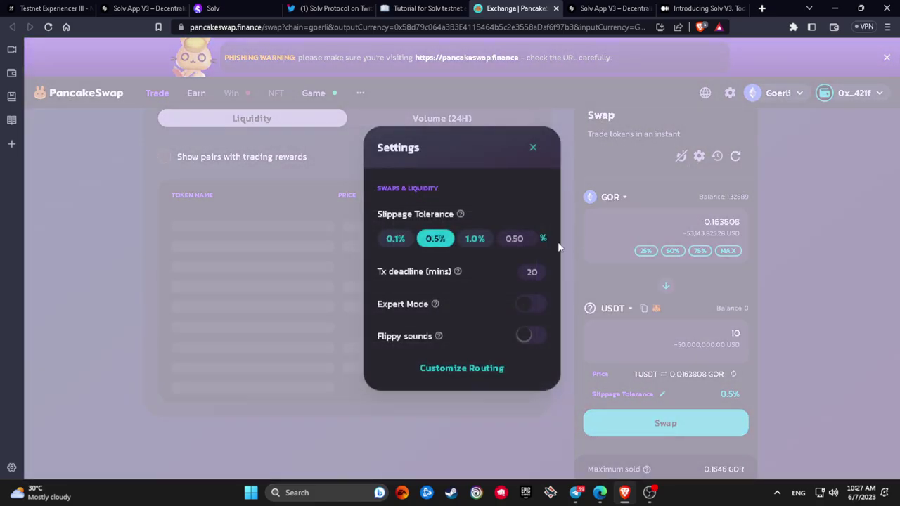
click(475, 239)
click(660, 425)
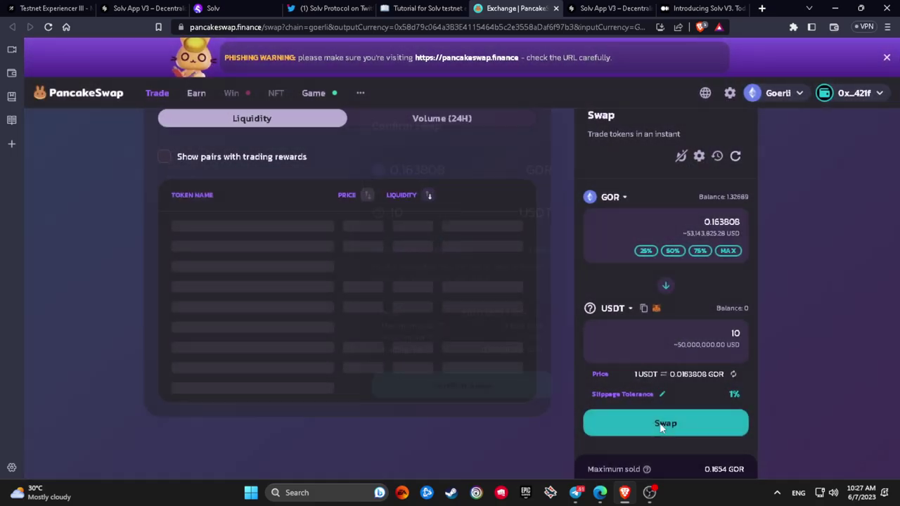
click(661, 425)
click(498, 386)
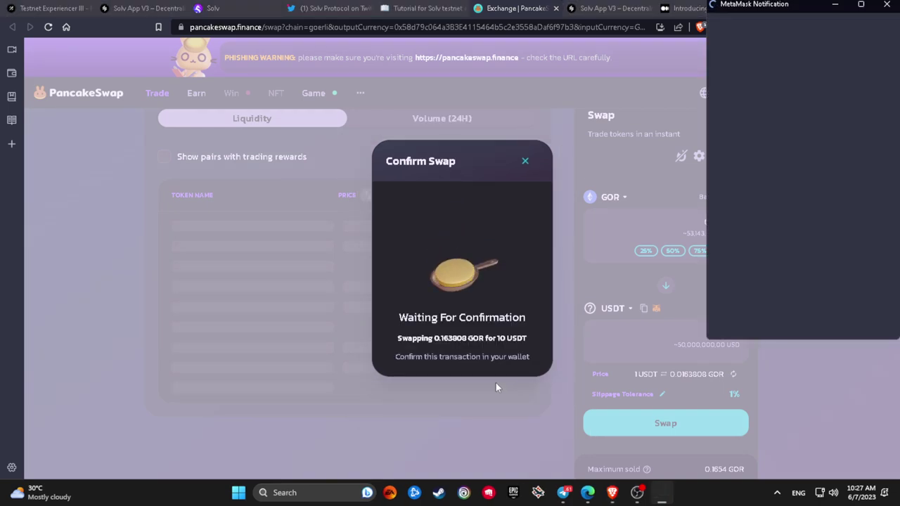
click(843, 316)
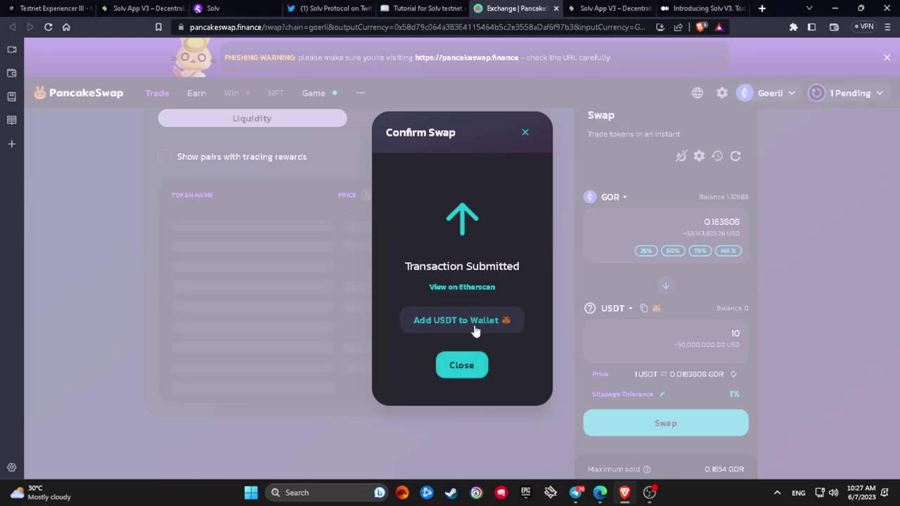
click(460, 364)
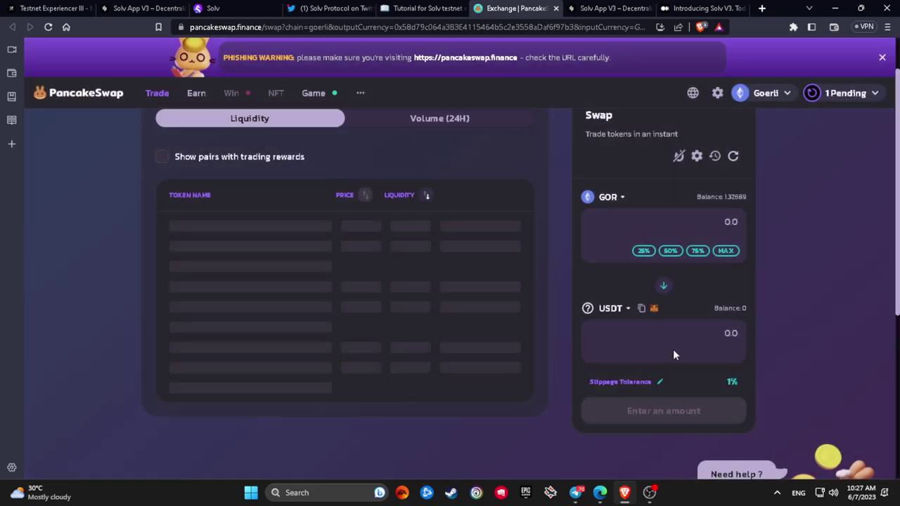
- Check the status of the USDT swap in PancakeSwap's recent transactions
scroll(712, 329, down, 3)
scroll(713, 330, up, 3)
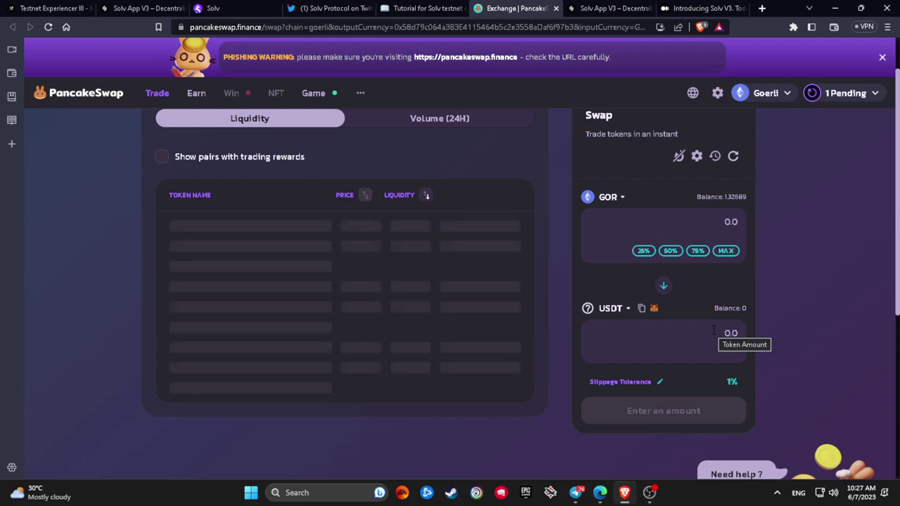
click(715, 162)
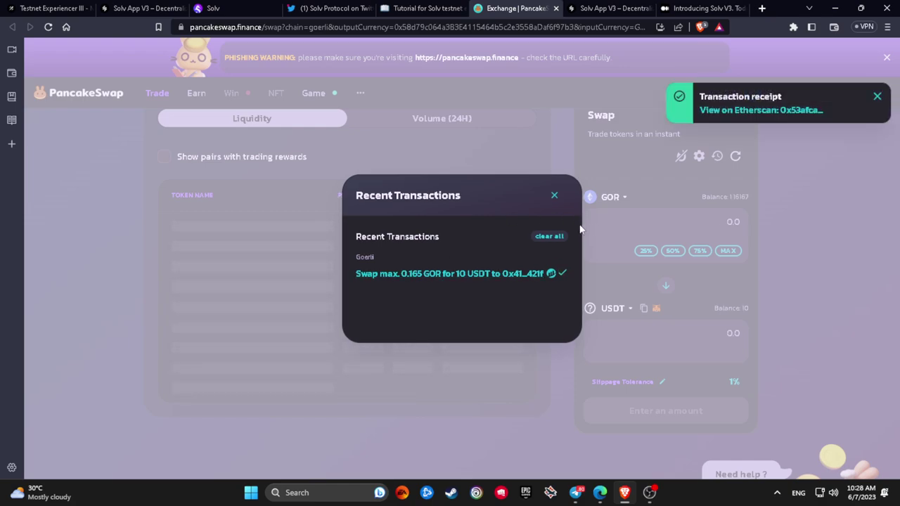
click(554, 196)
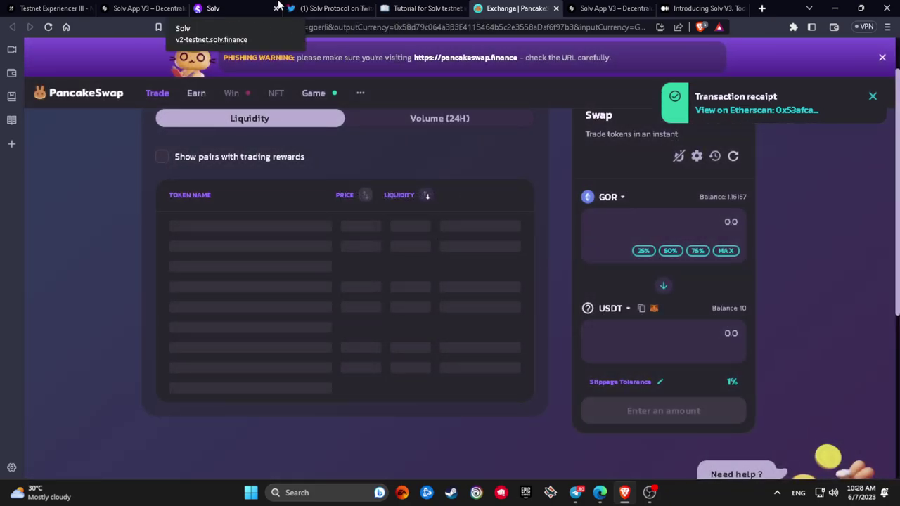
- Open the Experiencer II fund from Step 3 of the tutorial and examine its overview and recent activity
click(421, 8)
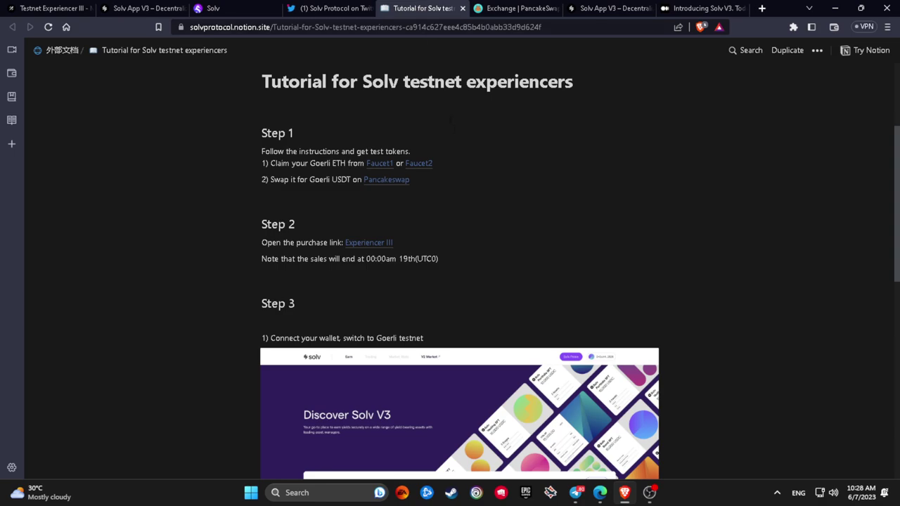
scroll(447, 111, down, 3)
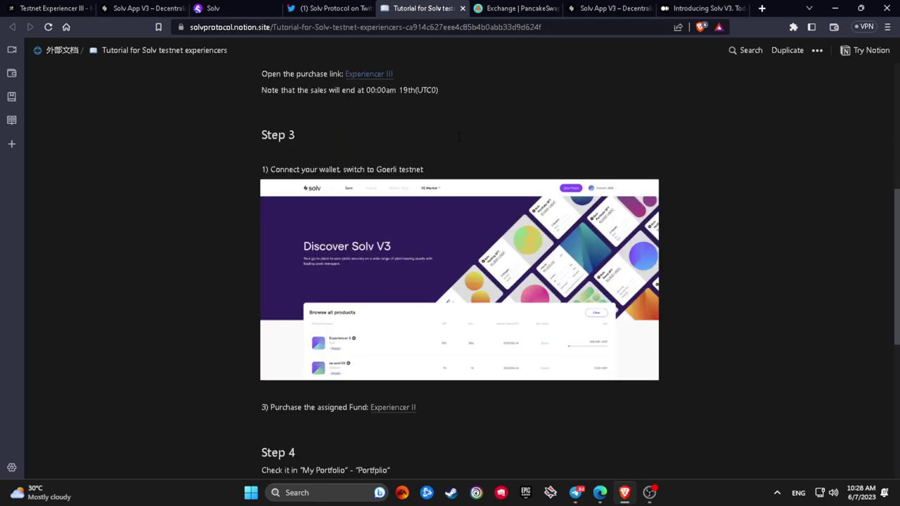
click(213, 8)
click(401, 8)
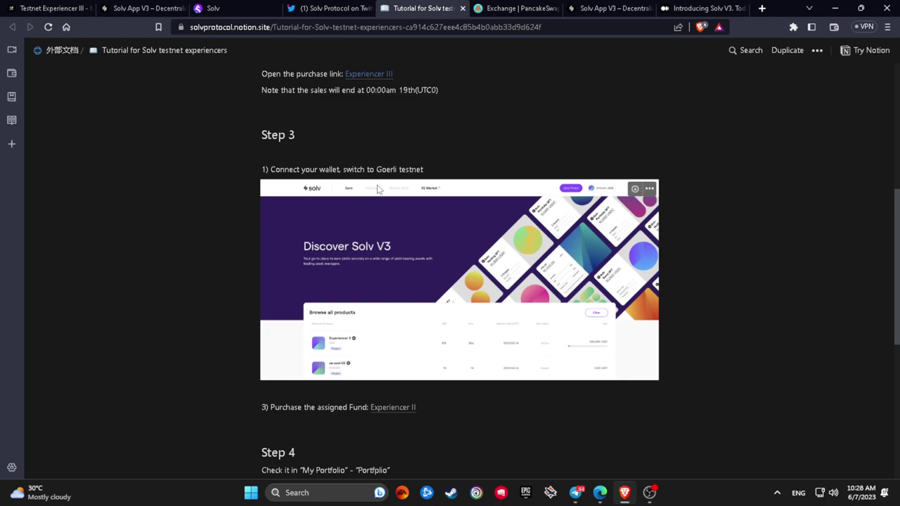
click(387, 408)
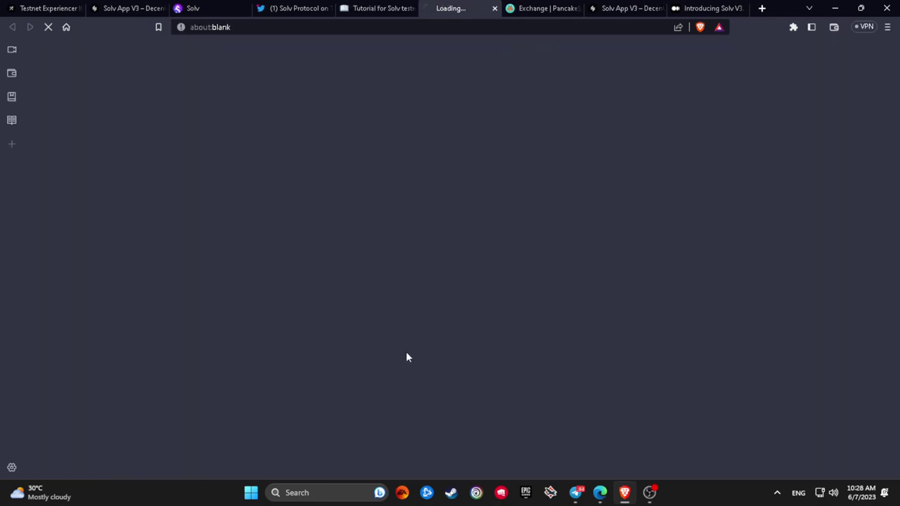
scroll(431, 258, down, 2)
scroll(433, 258, up, 2)
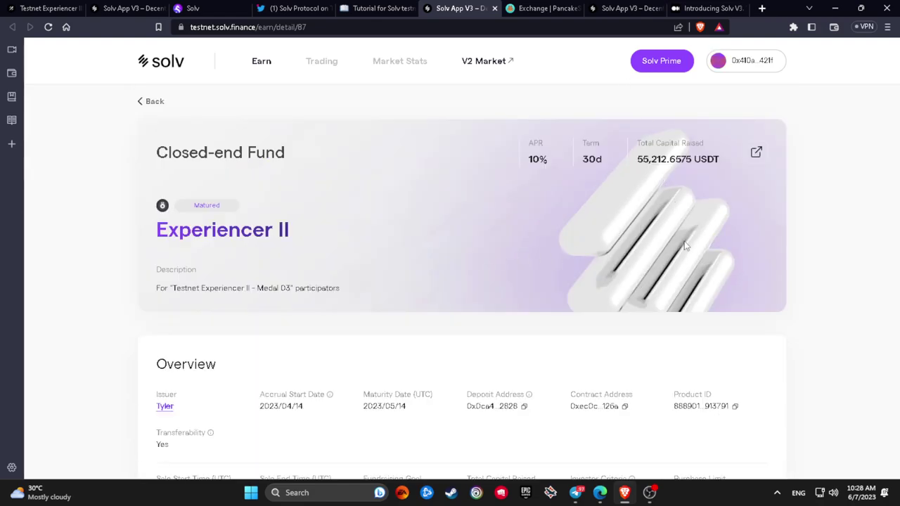
scroll(651, 251, down, 5)
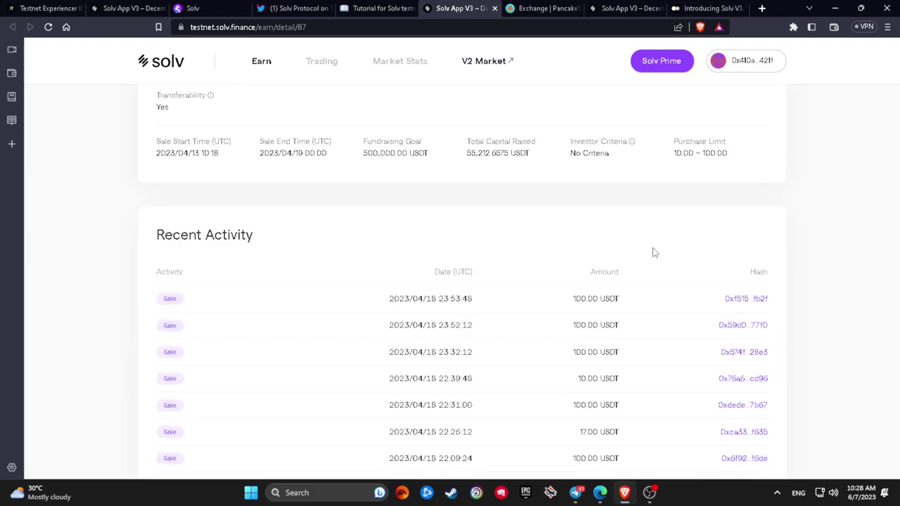
scroll(654, 246, up, 3)
scroll(656, 242, up, 2)
- Enter the maximum 10 USDT purchase for the Experience III fund, accept the undertakings and submit it for wallet approval
click(625, 8)
click(697, 225)
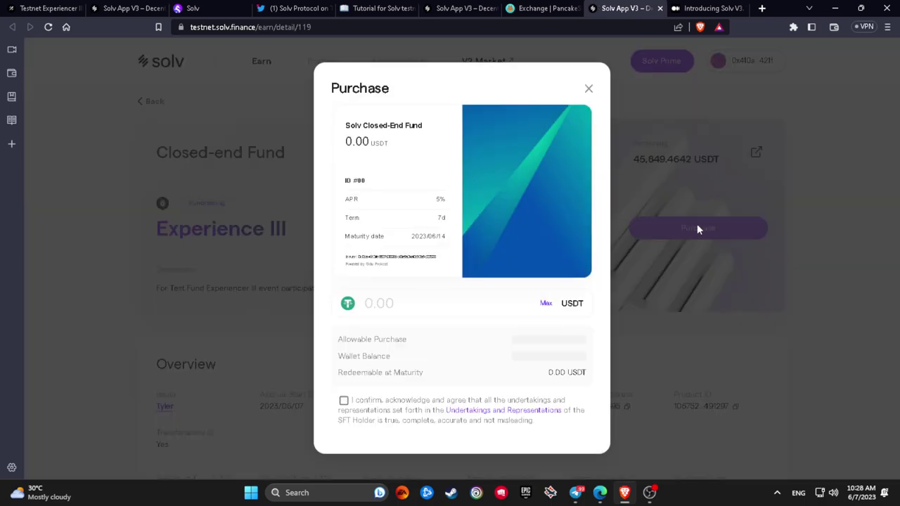
click(547, 304)
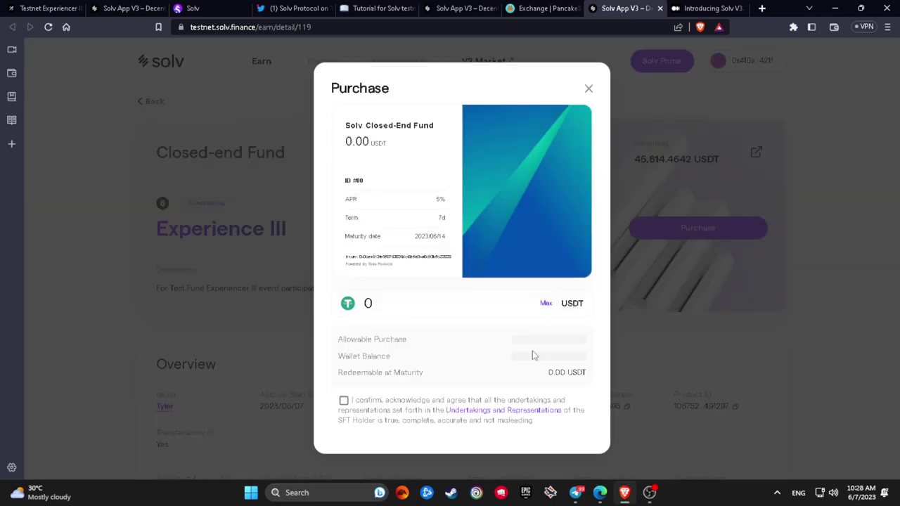
click(544, 303)
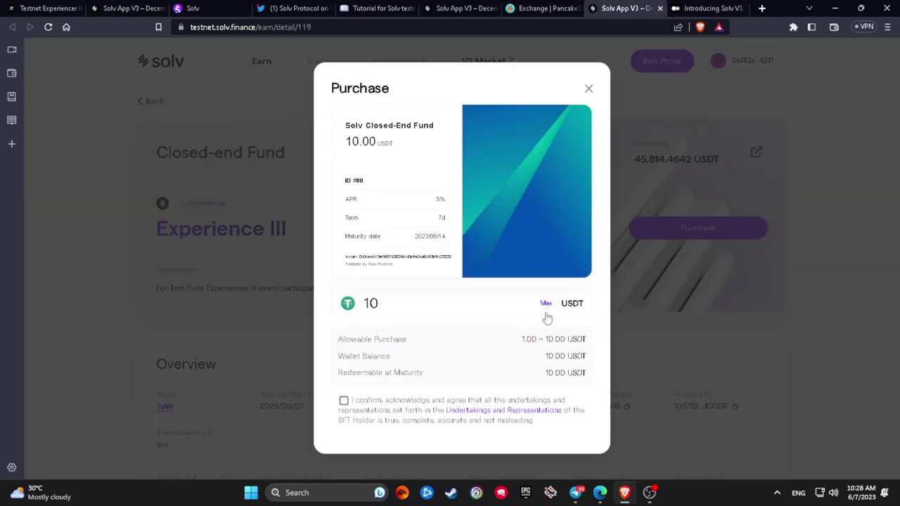
click(357, 386)
click(391, 425)
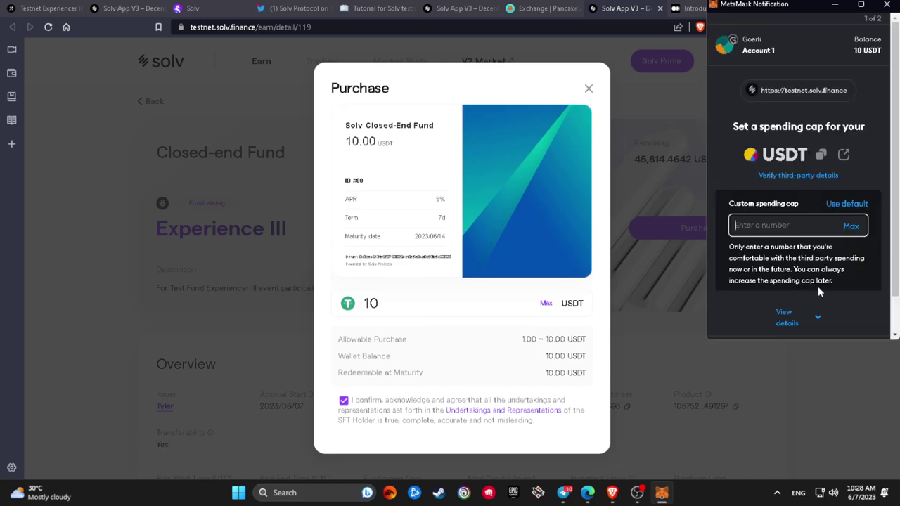
- Apply the default USDT spending cap for testnet.solv.finance and approve it in MetaMask
click(857, 203)
scroll(848, 271, down, 3)
click(845, 312)
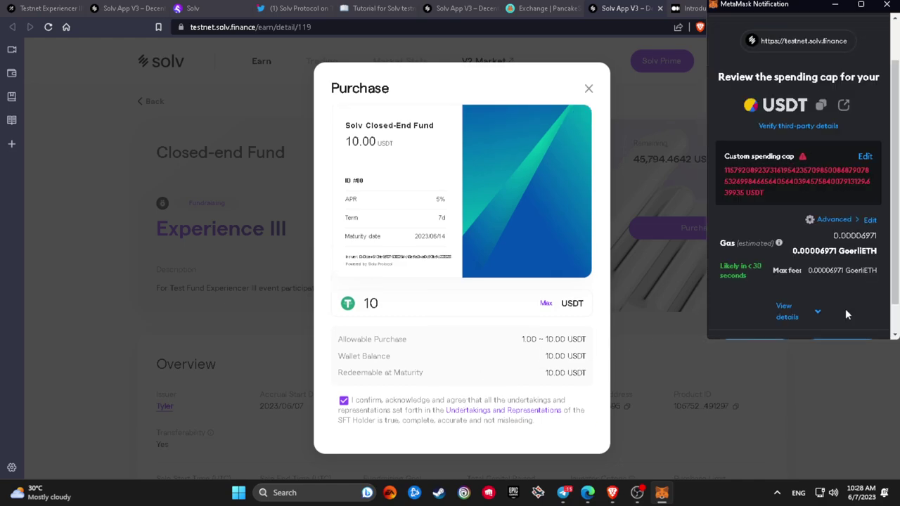
scroll(845, 308, down, 2)
click(849, 317)
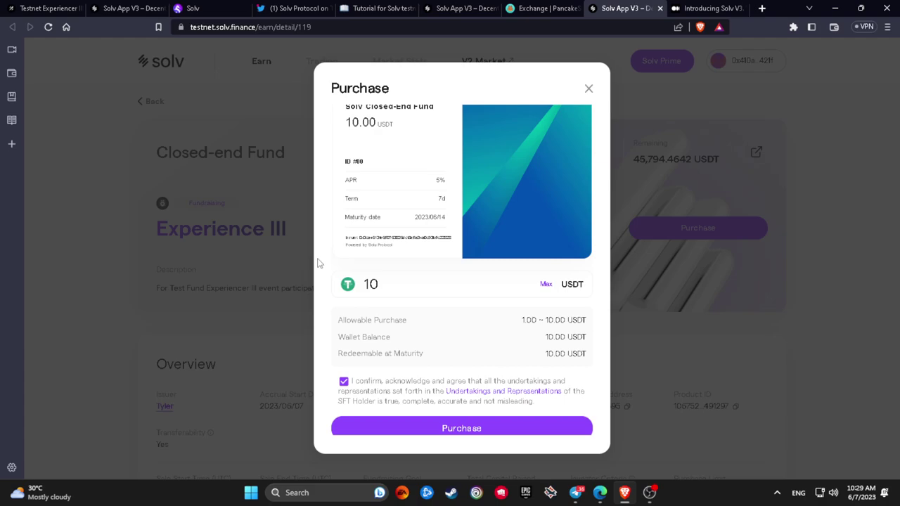
- Check the MetaMask activity list for the USDT spending approval
scroll(354, 253, down, 1)
click(794, 27)
click(686, 107)
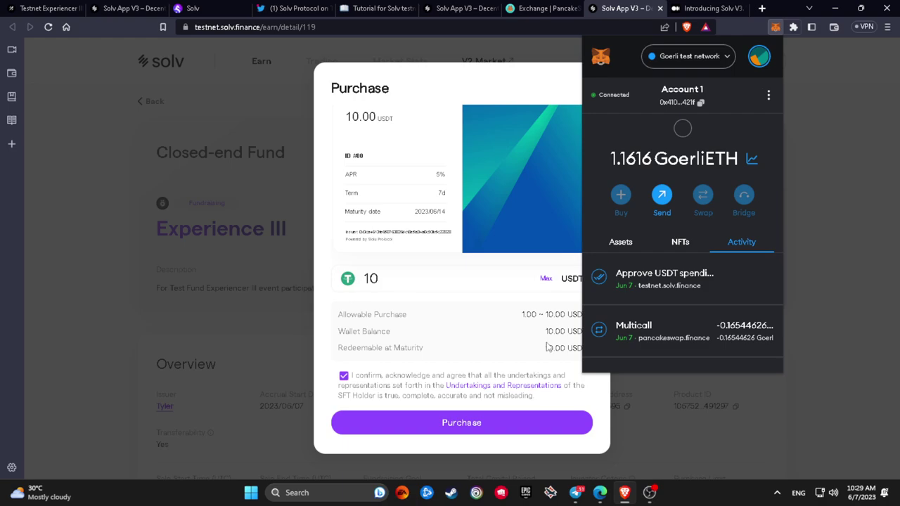
click(550, 345)
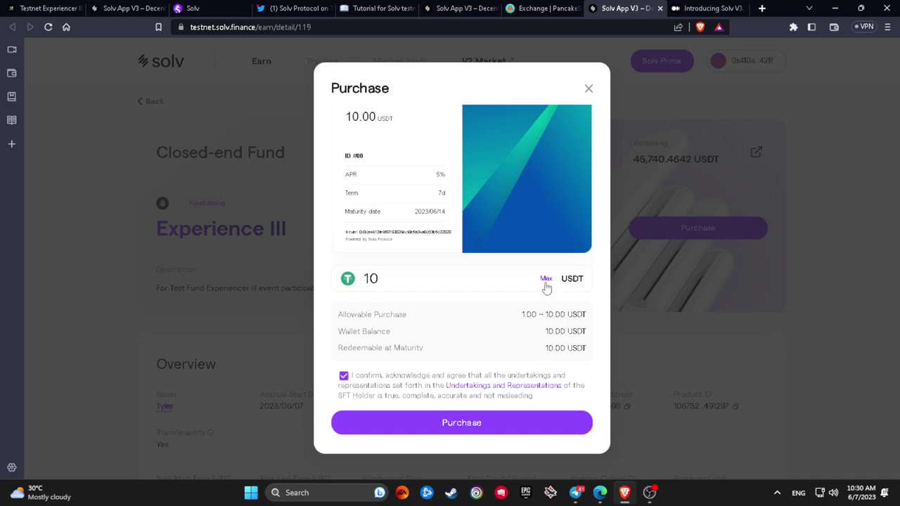
- Close the purchase form, reload the Experience III fund page and check its overview and recent activity
click(639, 345)
scroll(653, 337, down, 5)
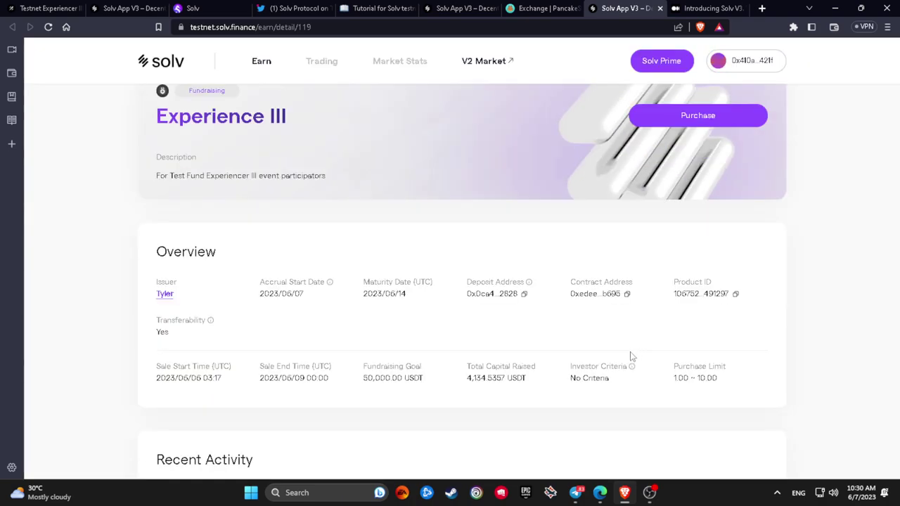
scroll(609, 373, down, 1)
scroll(609, 373, up, 3)
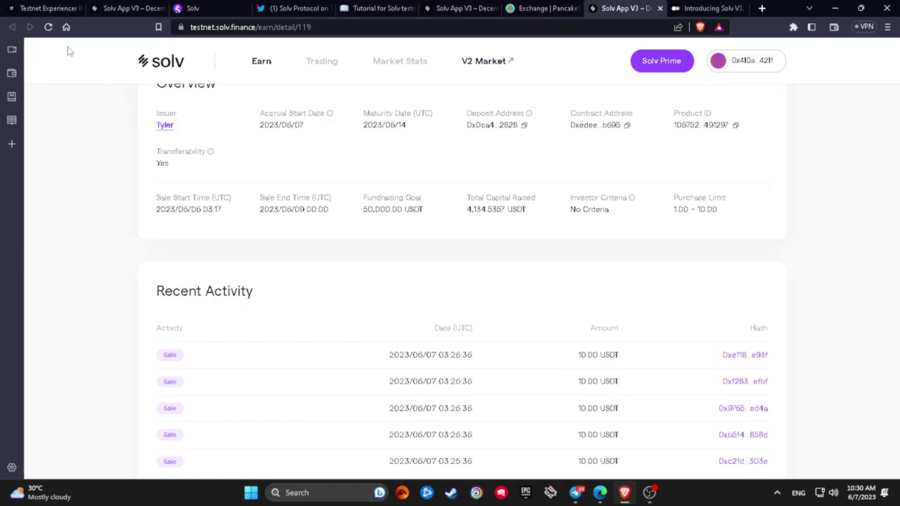
click(48, 27)
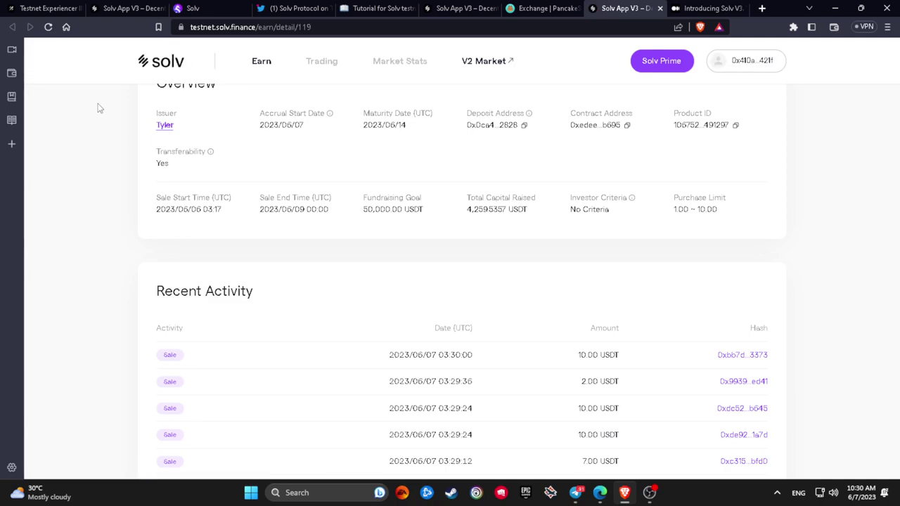
scroll(225, 71, up, 2)
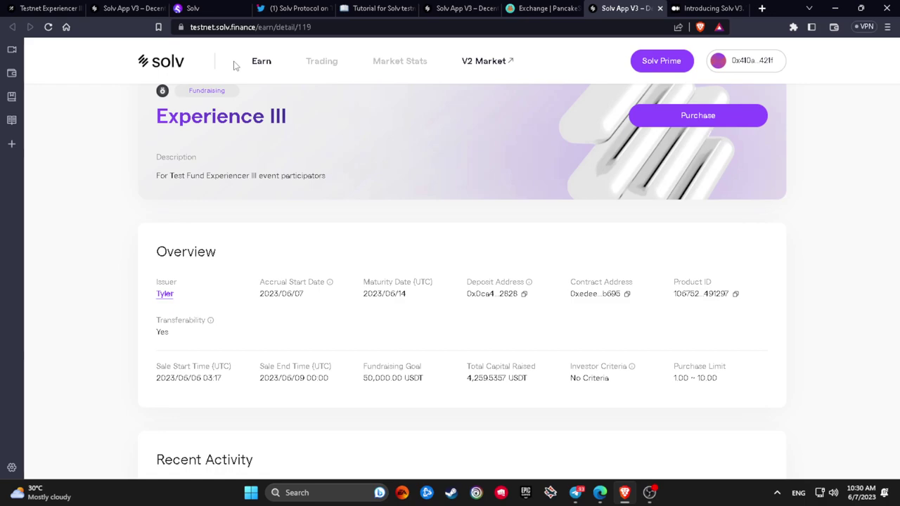
scroll(246, 66, up, 2)
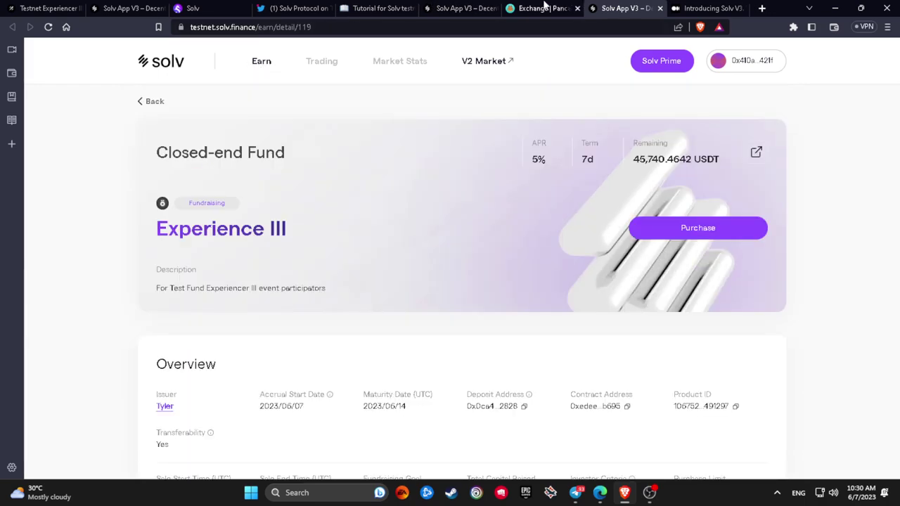
- Open My Assets on the Solv V2 testnet and check the Plain Vanilla Bond, Vesting Voucher and Exchange Tickets categories
click(211, 7)
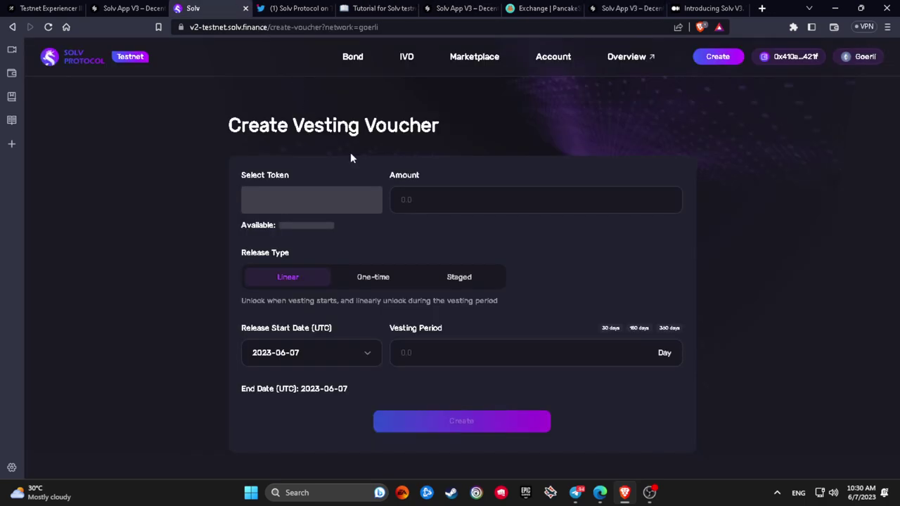
mouse_move(556, 63)
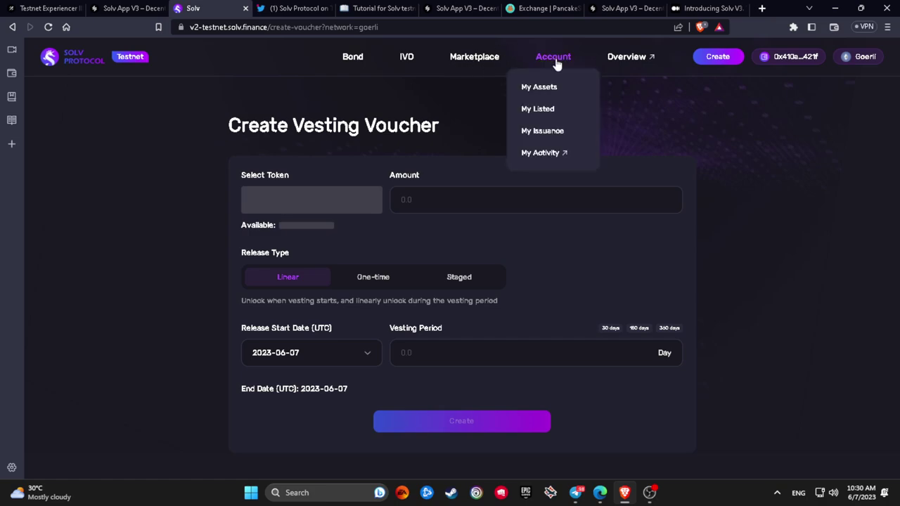
click(556, 86)
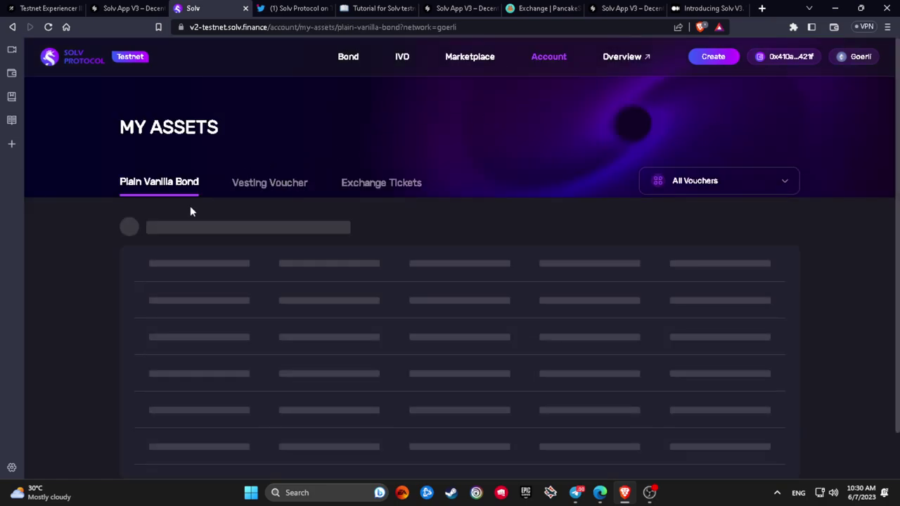
click(47, 27)
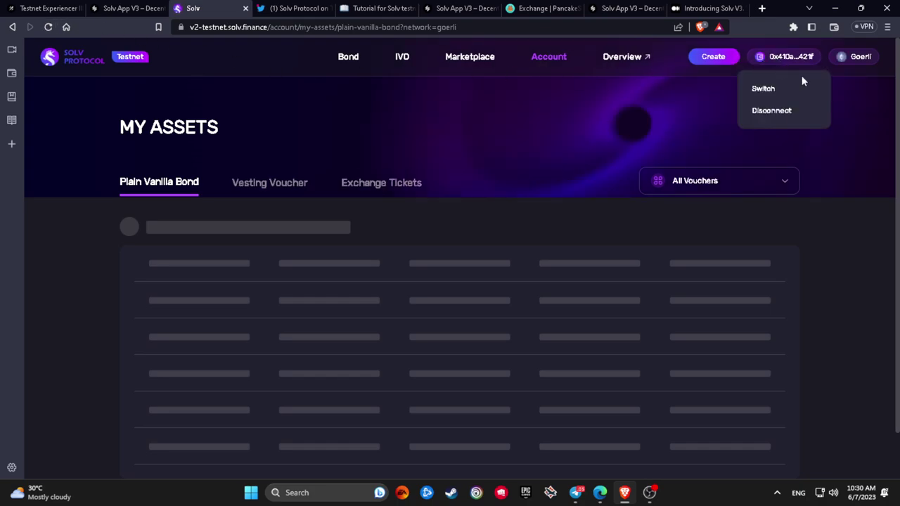
mouse_move(853, 59)
click(285, 181)
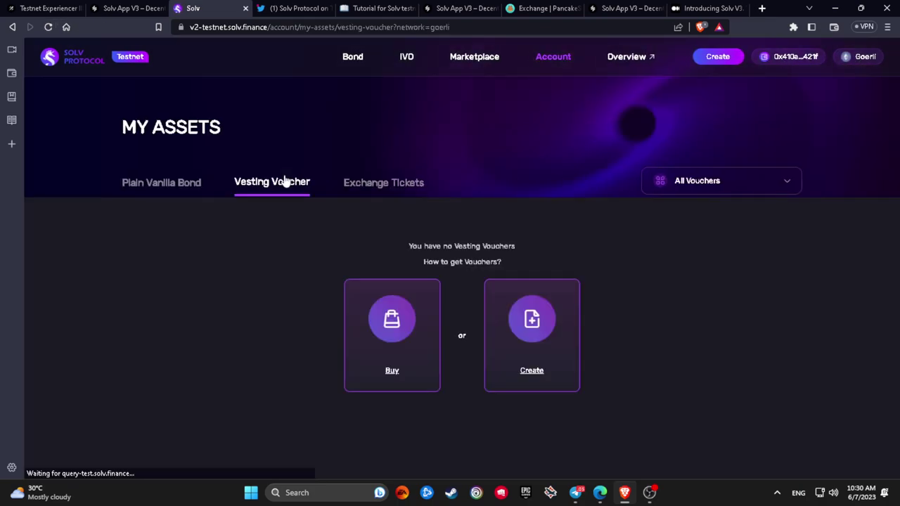
click(370, 185)
click(145, 189)
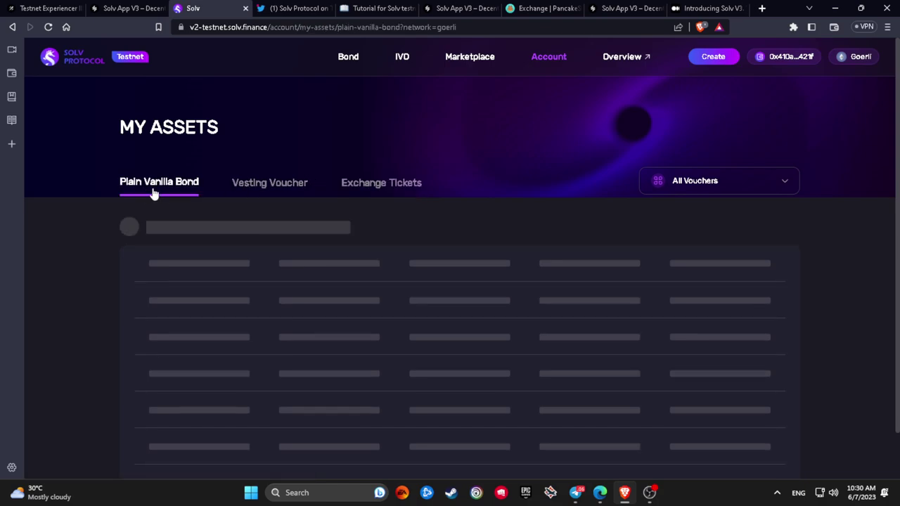
- Purchase the maximum 10 USDT of the Experience III fund, accepting the undertakings and confirming the transaction in MetaMask
click(460, 7)
click(537, 7)
key(ctrl+shift+Tab)
key(ctrl+Tab)
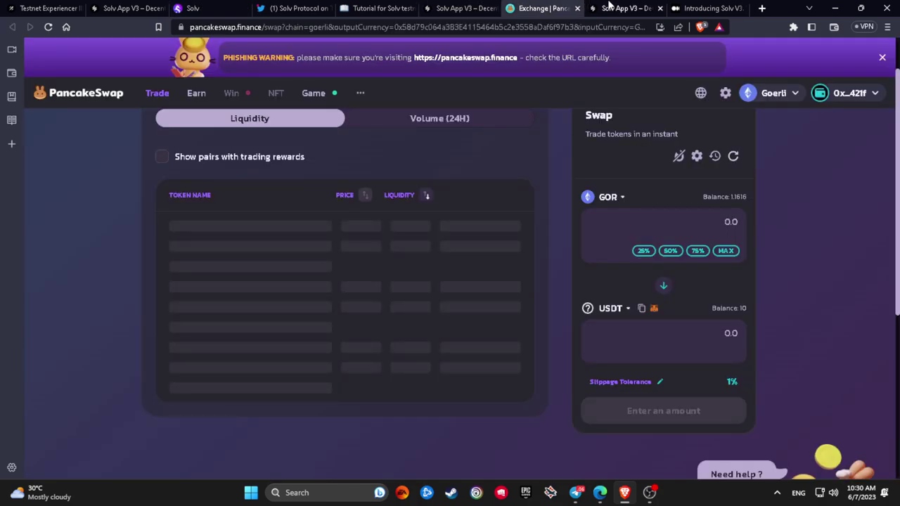
click(615, 7)
click(651, 227)
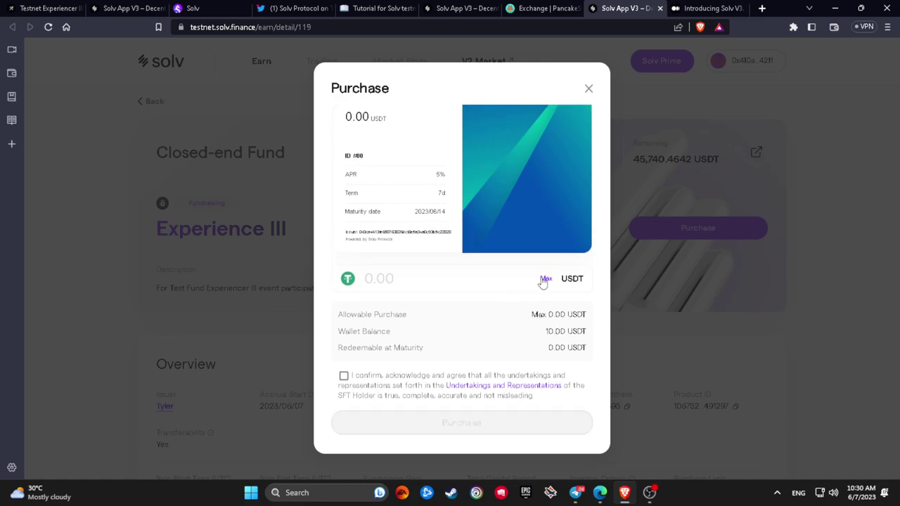
click(546, 279)
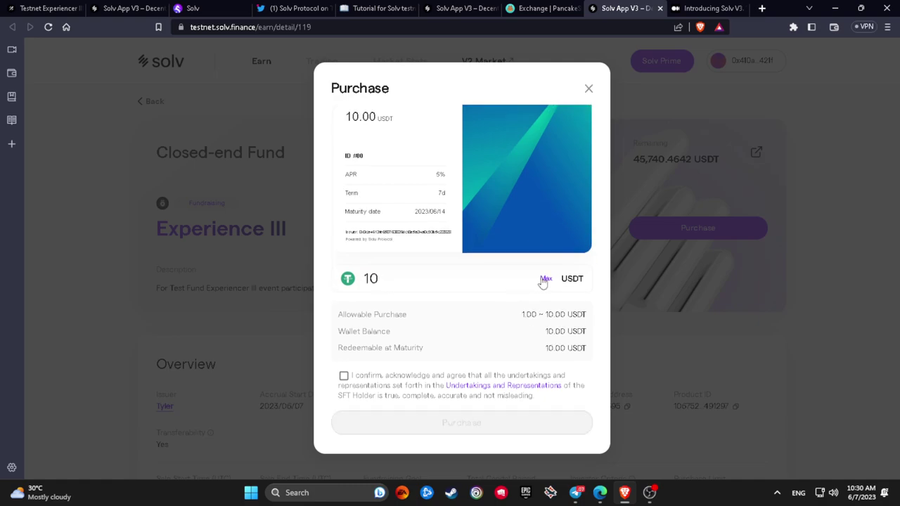
click(344, 375)
click(454, 420)
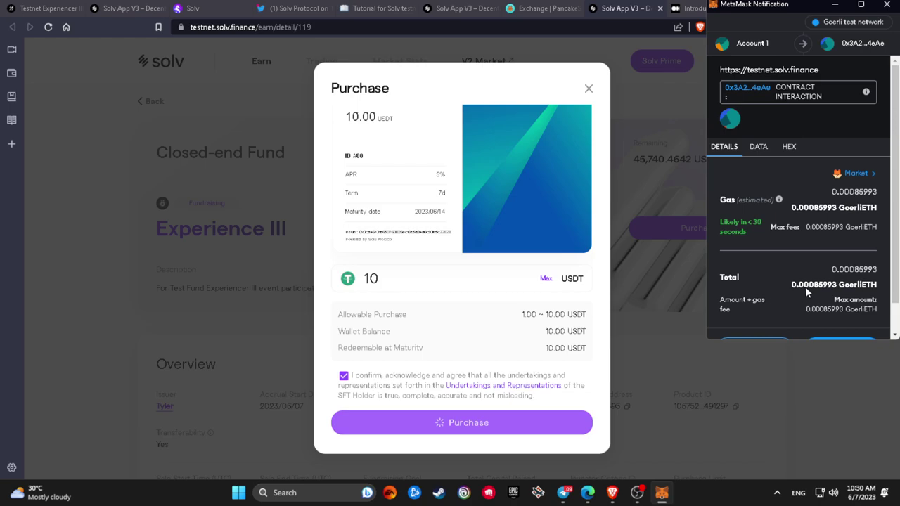
scroll(806, 294, down, 1)
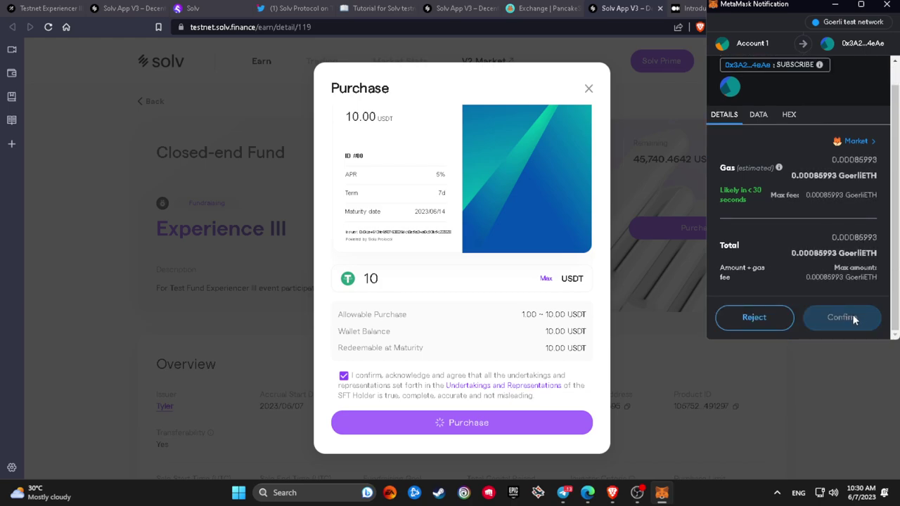
click(850, 317)
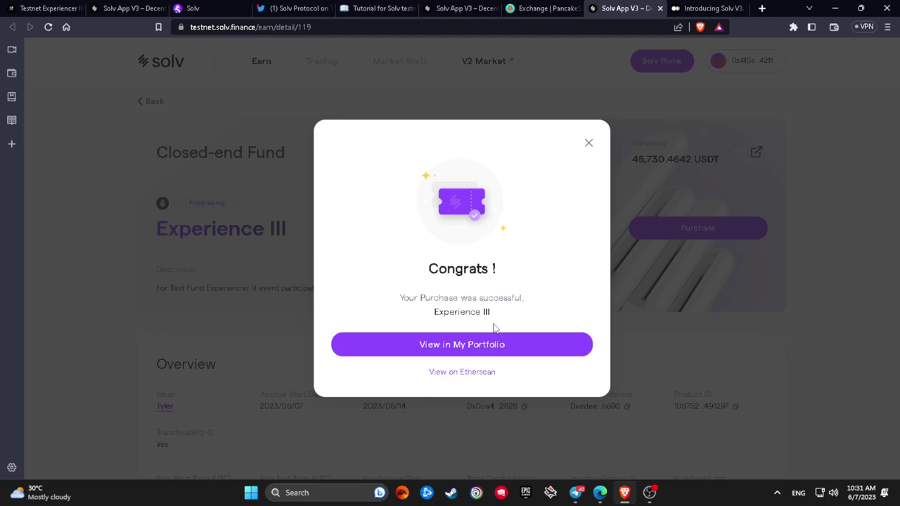
- View the purchased Experience III holding in the portfolio and check its claim details
click(499, 345)
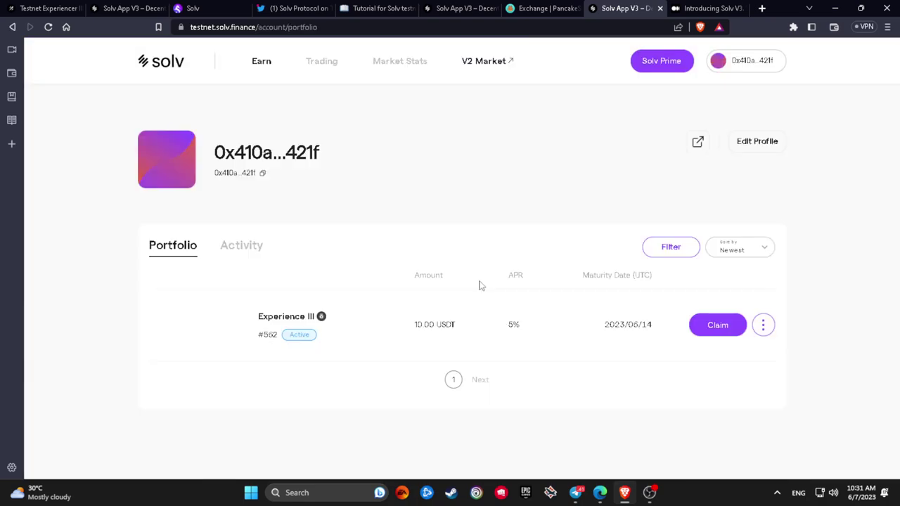
scroll(492, 270, down, 1)
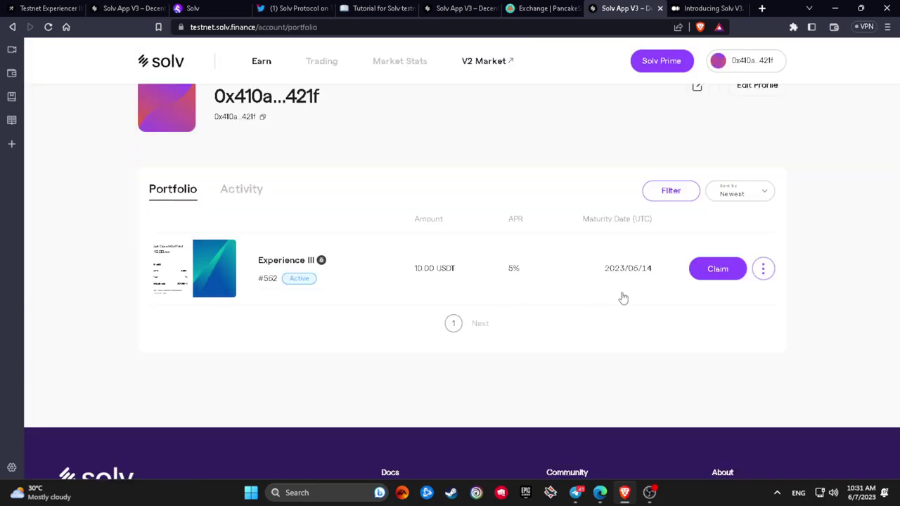
click(702, 268)
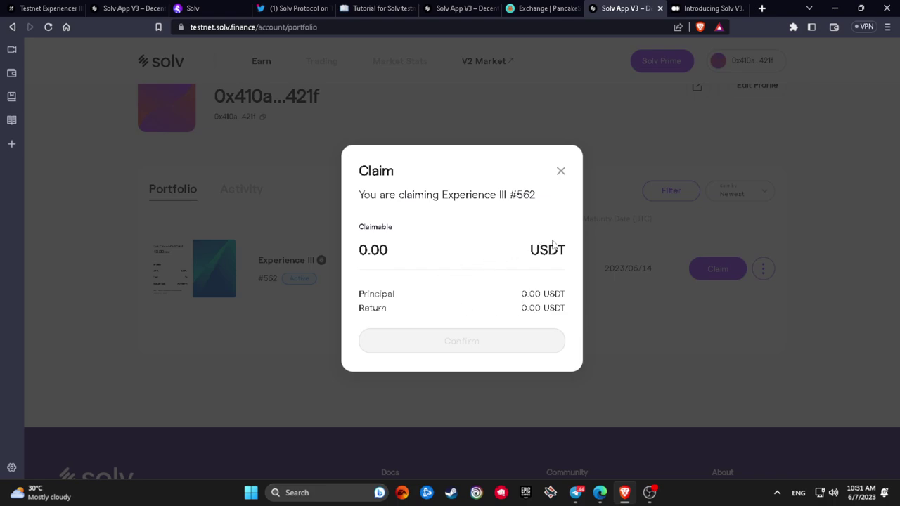
click(560, 171)
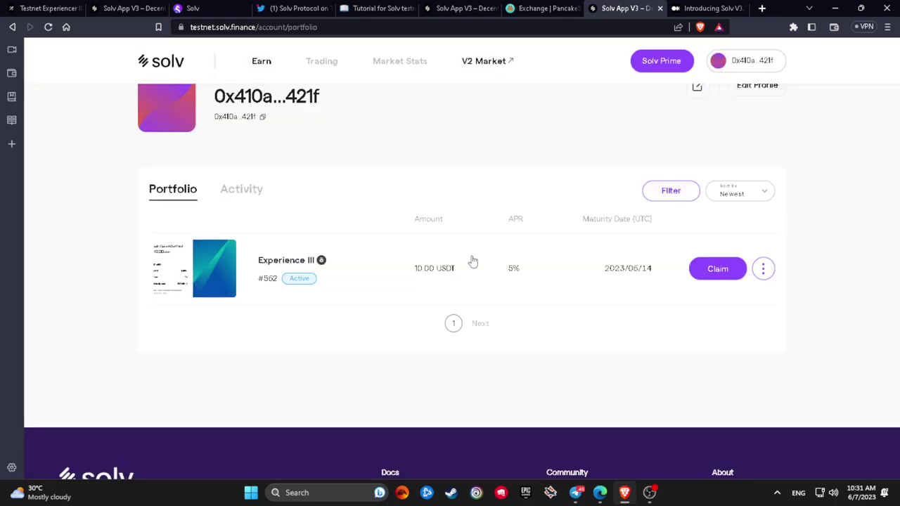
scroll(475, 262, up, 1)
- Read Step 4 of the Solv testnet experiencers tutorial about checking the portfolio
click(376, 9)
scroll(485, 271, down, 3)
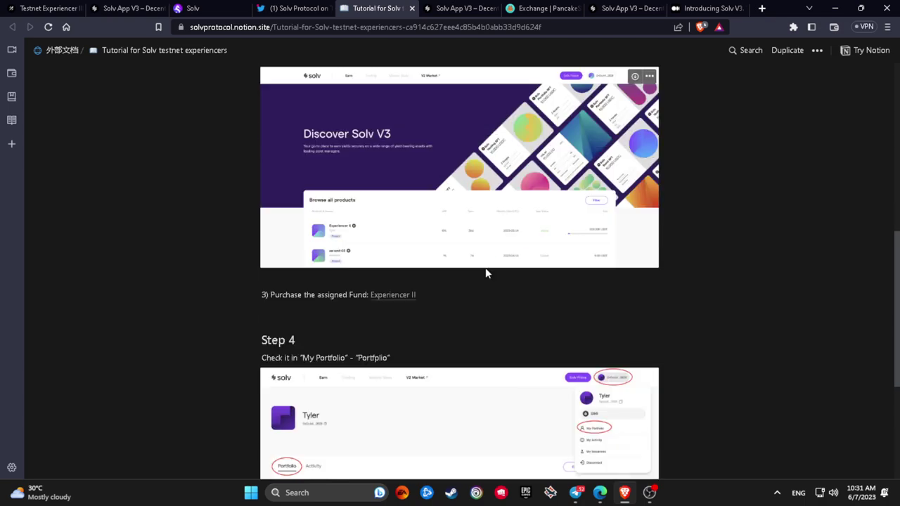
scroll(414, 274, down, 2)
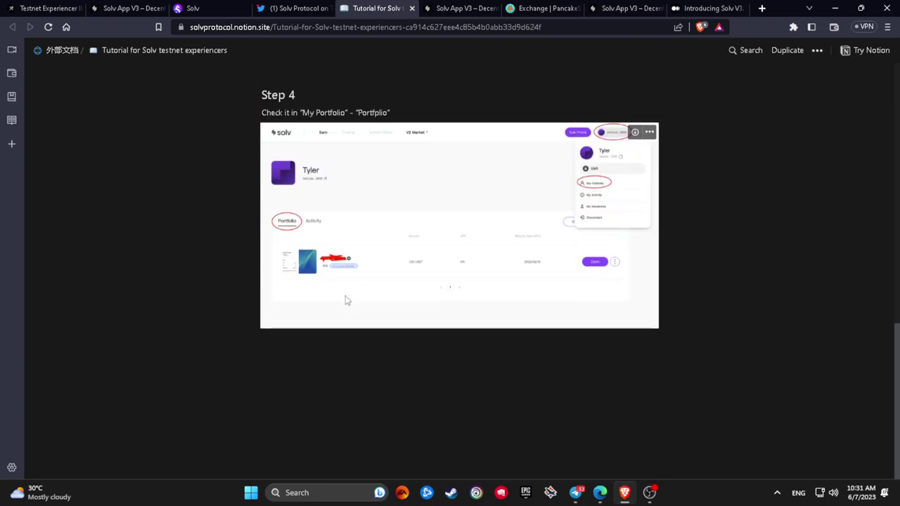
- Reload the Solv V2 testnet assets page and look through the Marketplace, My Listed, My Issuance and My Assets pages
key(ctrl+3)
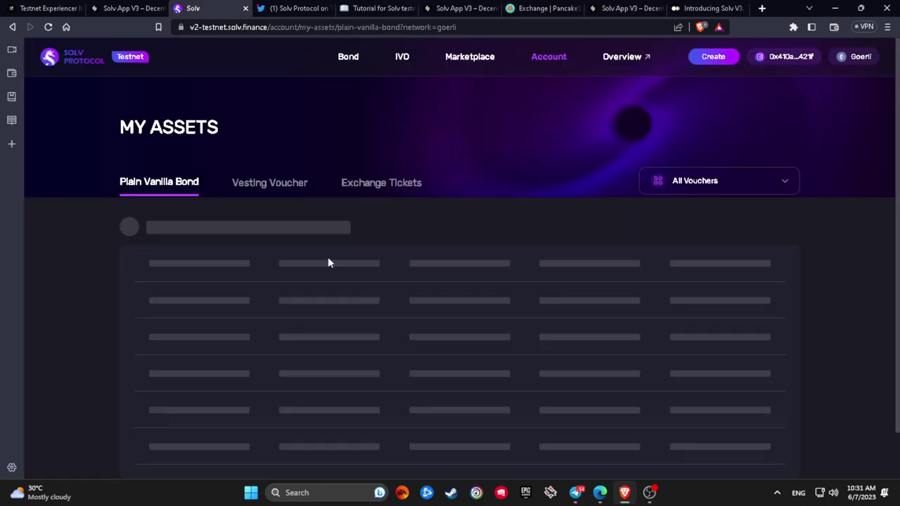
click(50, 26)
click(464, 62)
mouse_move(564, 58)
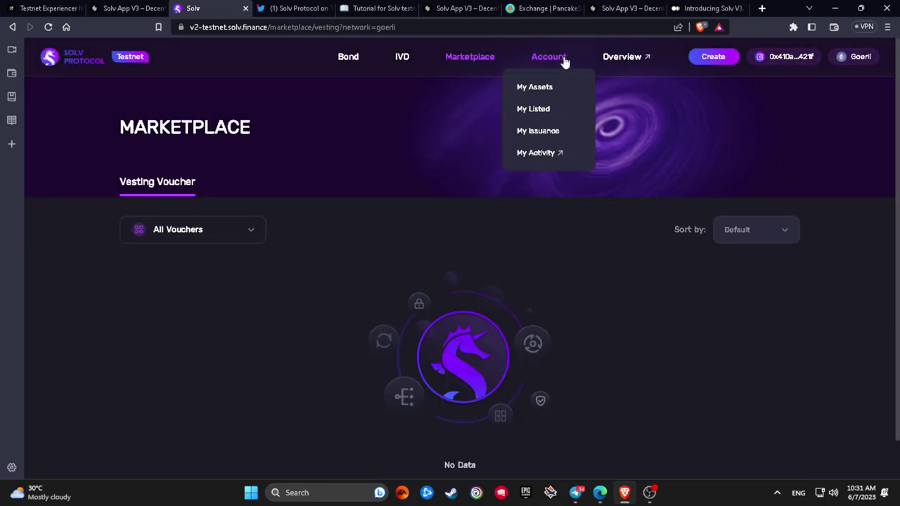
click(542, 110)
click(555, 130)
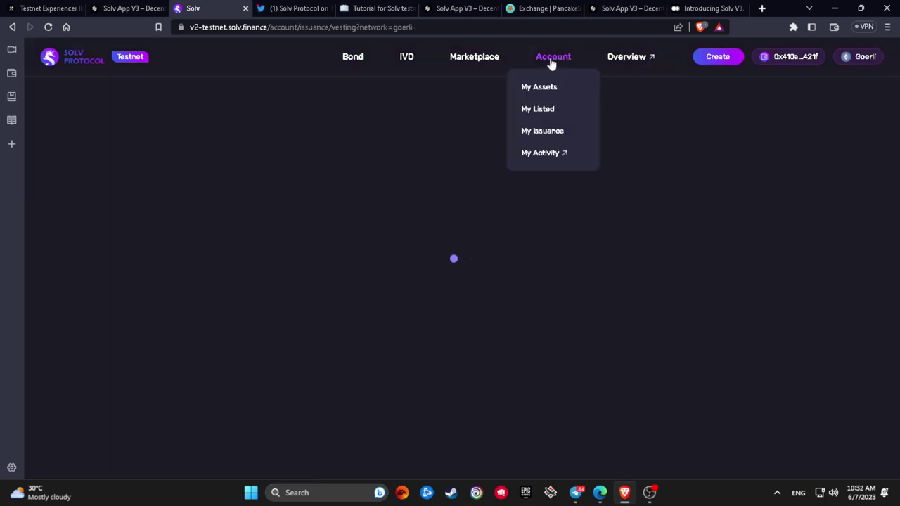
click(548, 90)
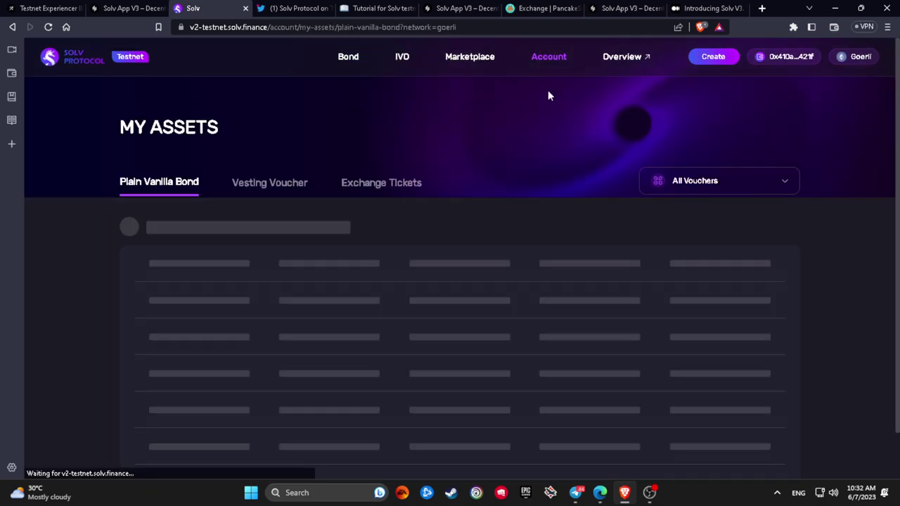
- Open My Issuance on the V2 testnet and compare its My Issuance and Voucher Management sections
mouse_move(548, 66)
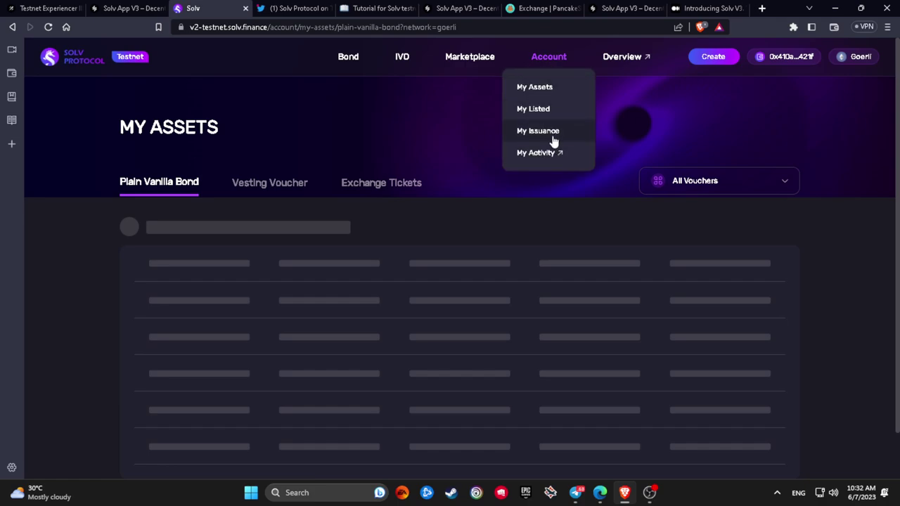
click(554, 132)
scroll(435, 223, down, 2)
scroll(324, 259, up, 1)
scroll(281, 264, down, 1)
click(255, 269)
click(175, 272)
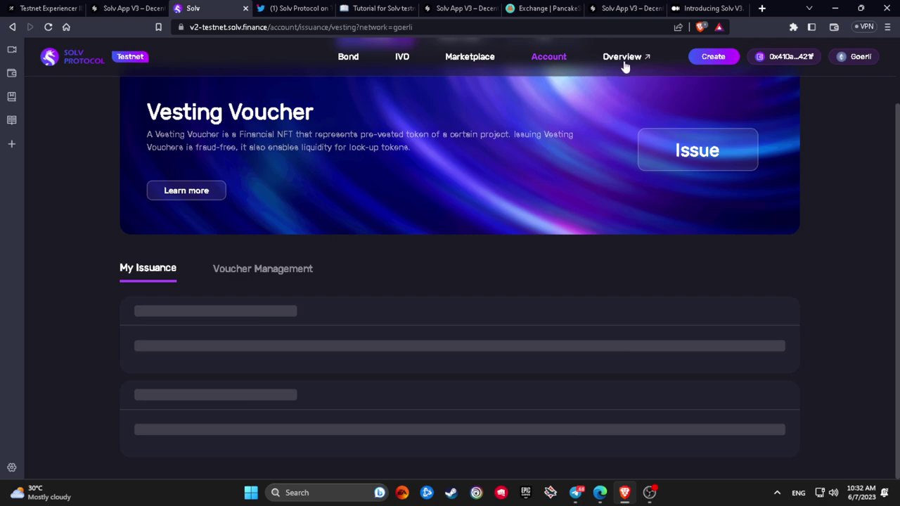
- Turn off Brave Shields for v2-testnet.solv.finance
click(700, 27)
click(675, 123)
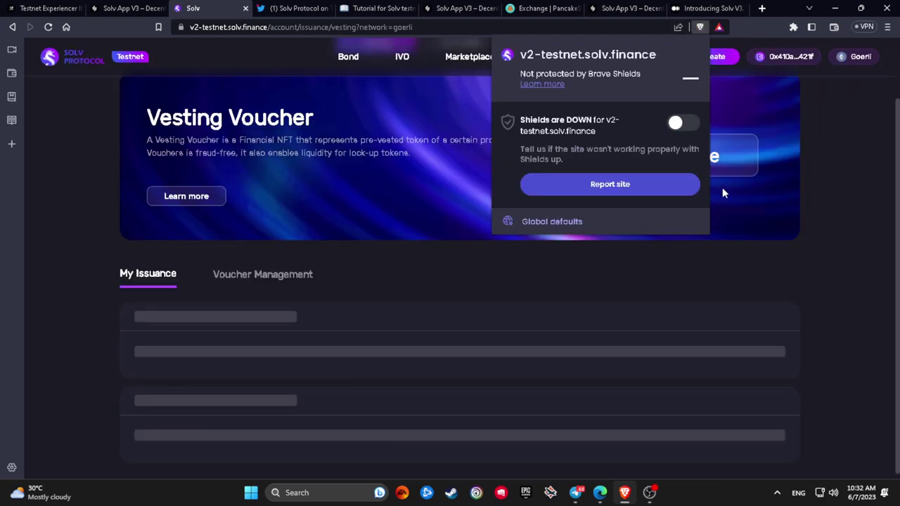
click(852, 184)
- Check the V2 testnet's Marketplace and IVO vesting voucher pages and the available bond types
click(494, 62)
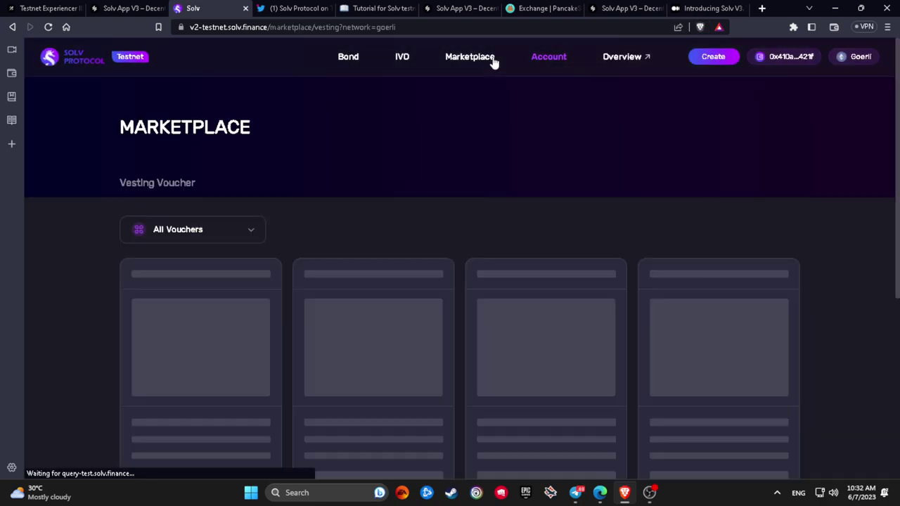
click(405, 62)
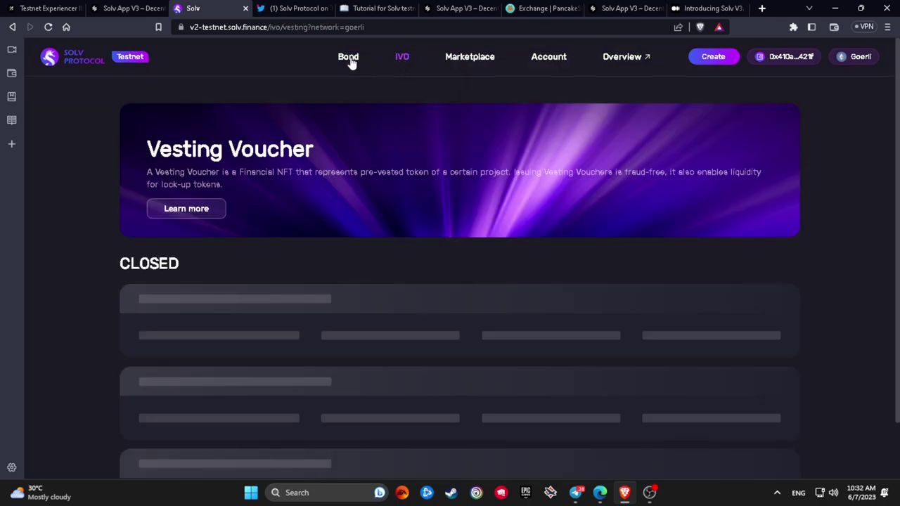
mouse_move(352, 62)
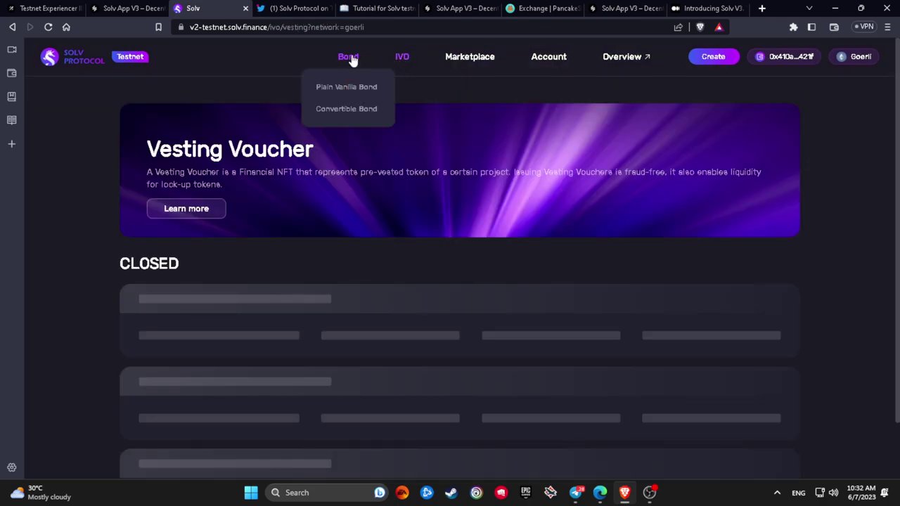
- Open the Solv V2 overview, turn on Brave's Memory Saver and examine the list of vesting assets
click(623, 56)
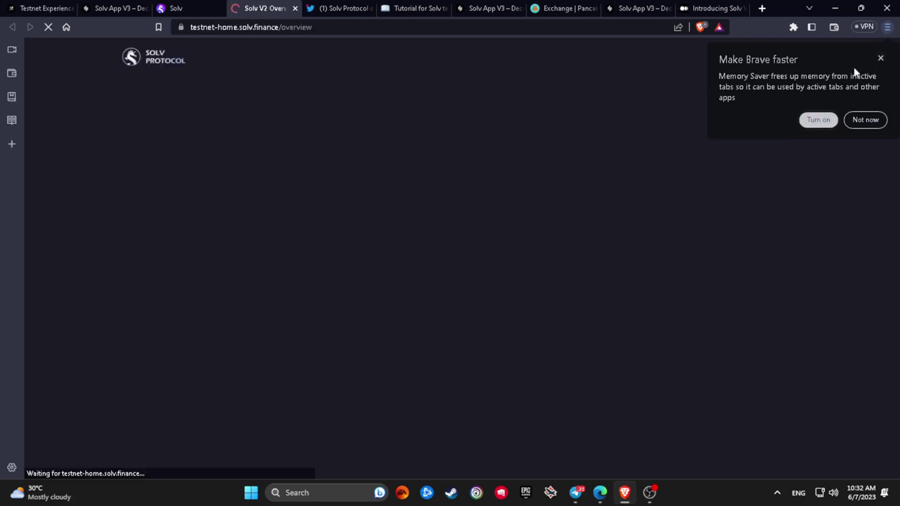
click(818, 120)
scroll(332, 215, down, 3)
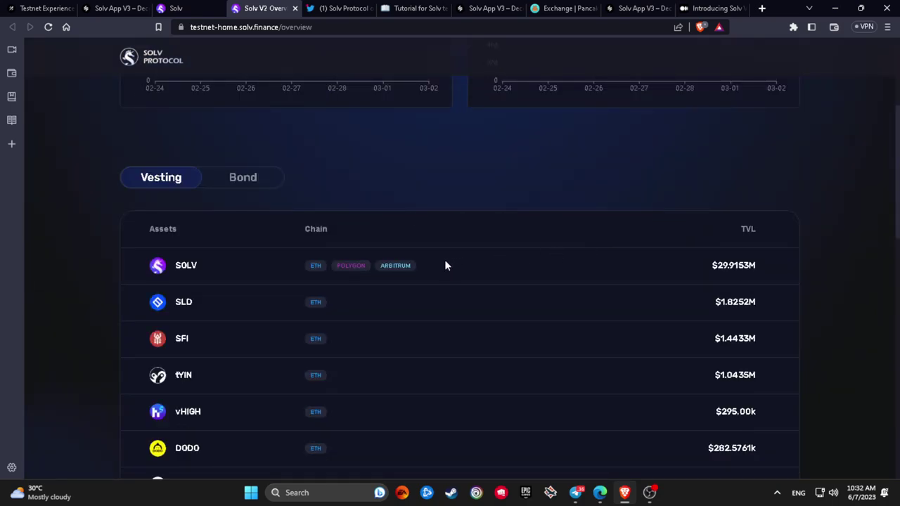
- Review the Notion tutorial for Solv testnet experiencers and the Experiencer II fund page with its recent activity
scroll(532, 234, up, 3)
click(337, 7)
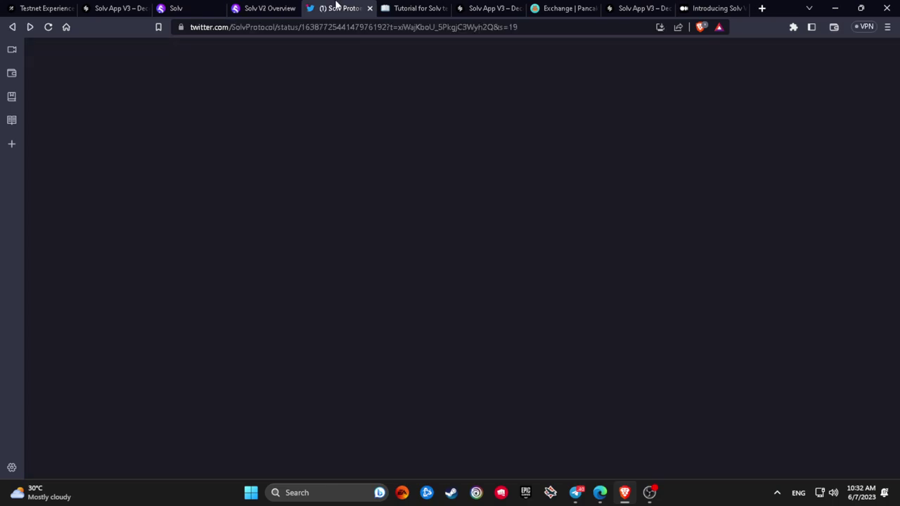
click(418, 8)
scroll(425, 224, up, 3)
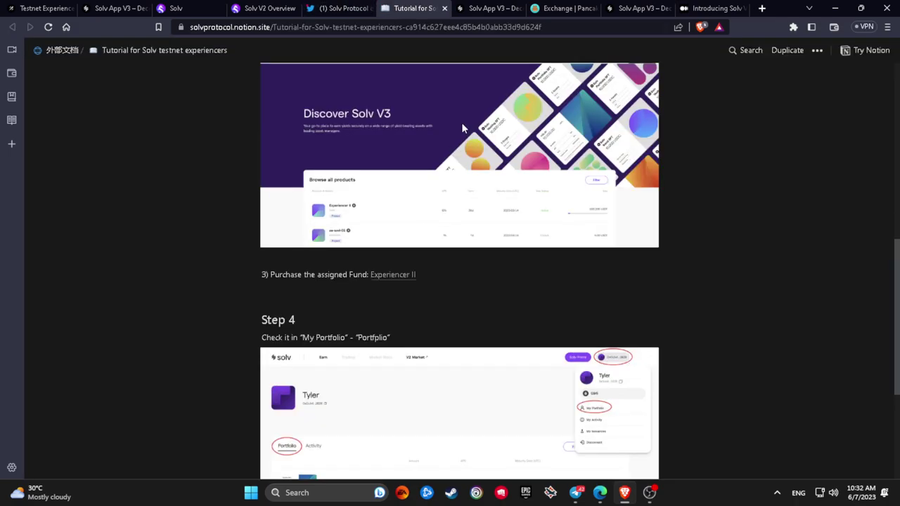
click(565, 8)
click(488, 7)
scroll(399, 261, down, 15)
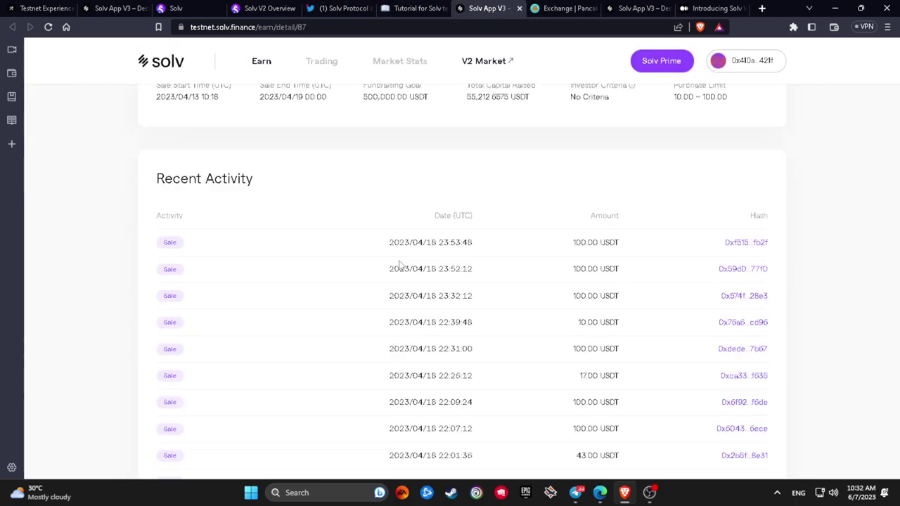
scroll(396, 265, up, 15)
scroll(396, 265, up, 1)
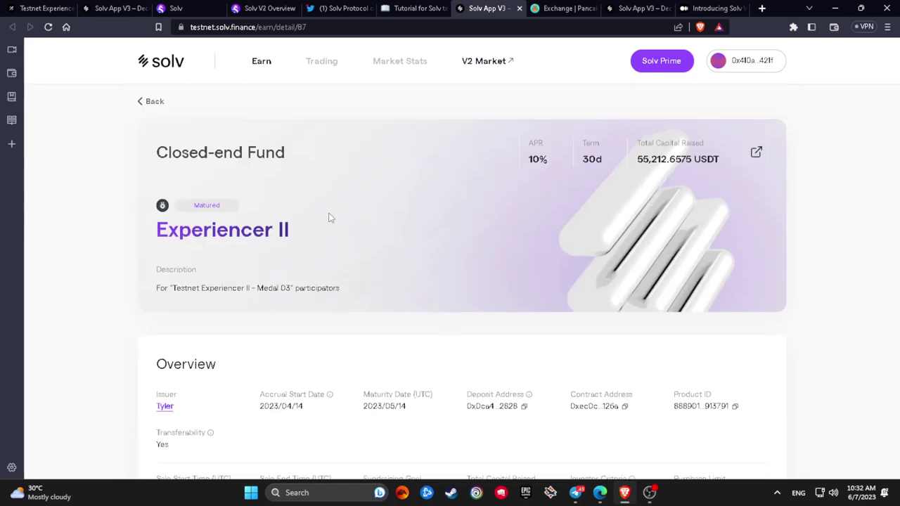
- Browse the V3 testnet's Earn products, view the Experience III fund details and return to the product list
click(262, 62)
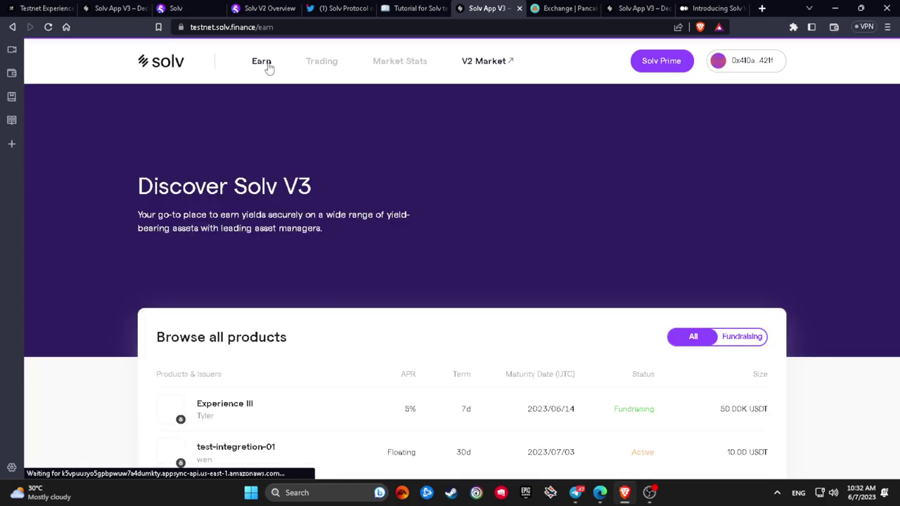
scroll(414, 190, down, 3)
click(255, 244)
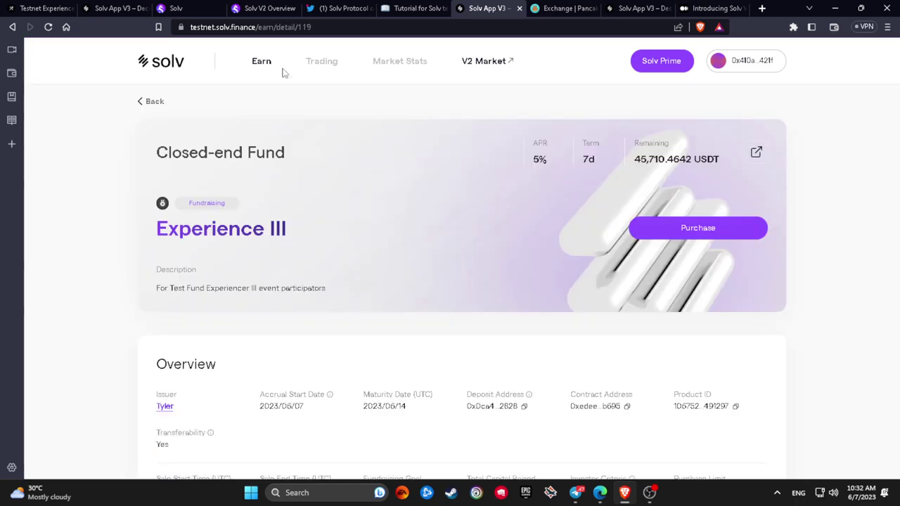
click(152, 103)
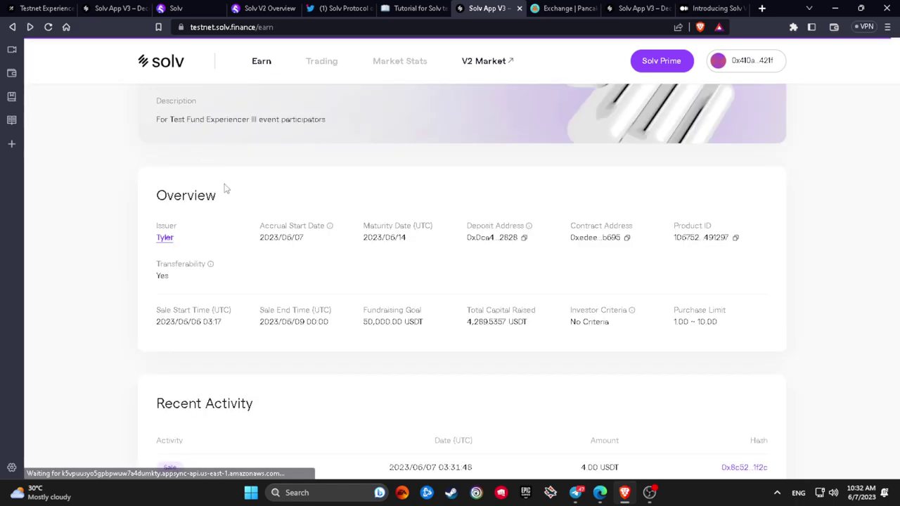
scroll(268, 241, down, 3)
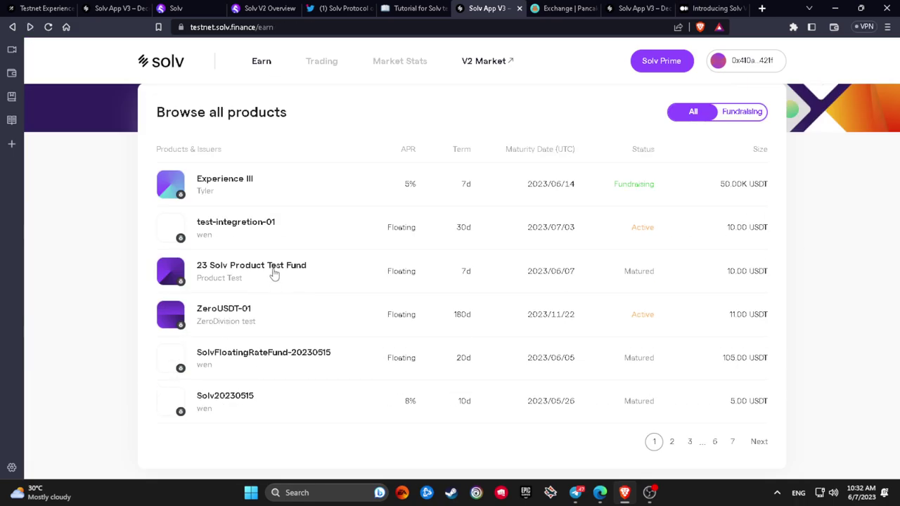
- Examine the test-integretion-01 fund's overview, net asset value chart and recent activity
click(305, 231)
scroll(306, 220, down, 3)
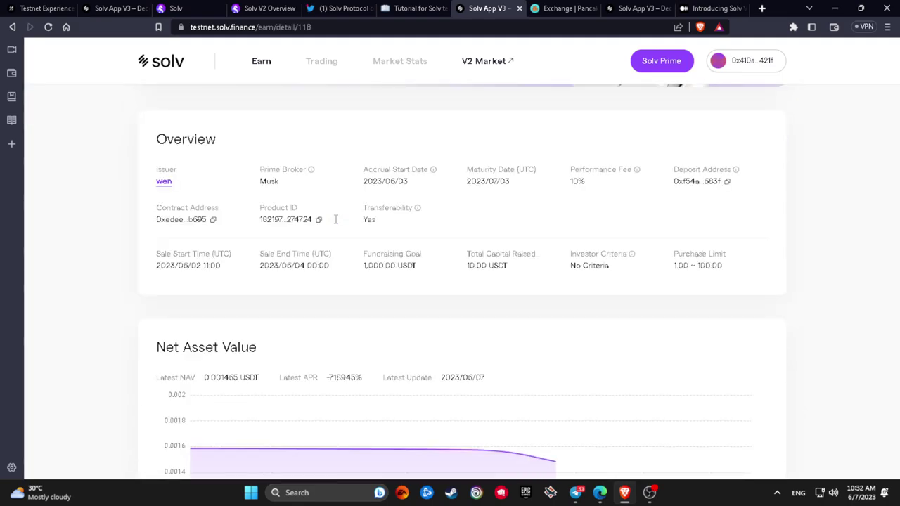
scroll(365, 207, up, 2)
scroll(365, 207, down, 7)
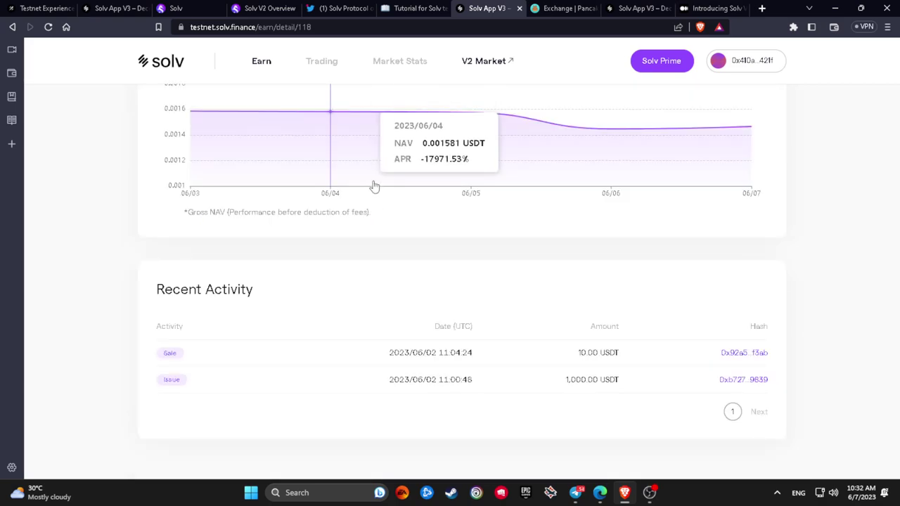
- Open the issuer application form through Solv Prime and look over its questions
click(666, 62)
scroll(482, 279, down, 3)
click(337, 175)
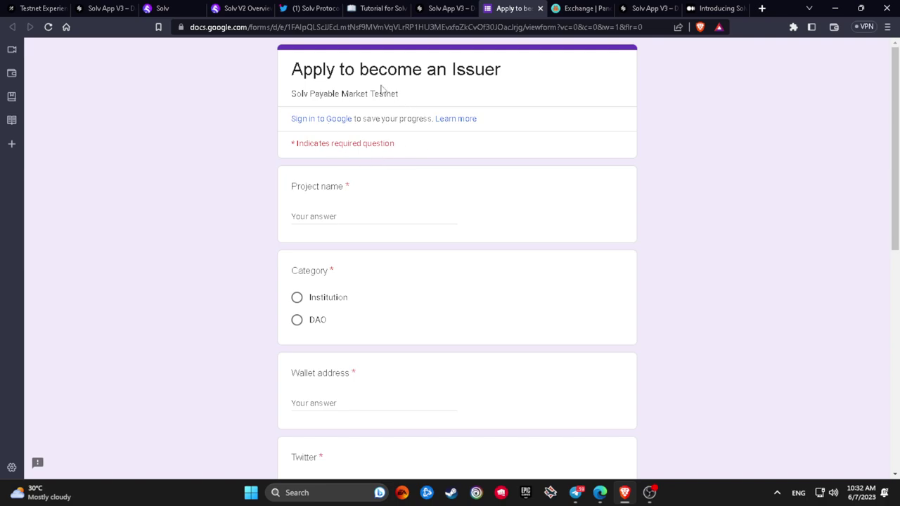
drag(291, 74, 506, 76)
click(573, 149)
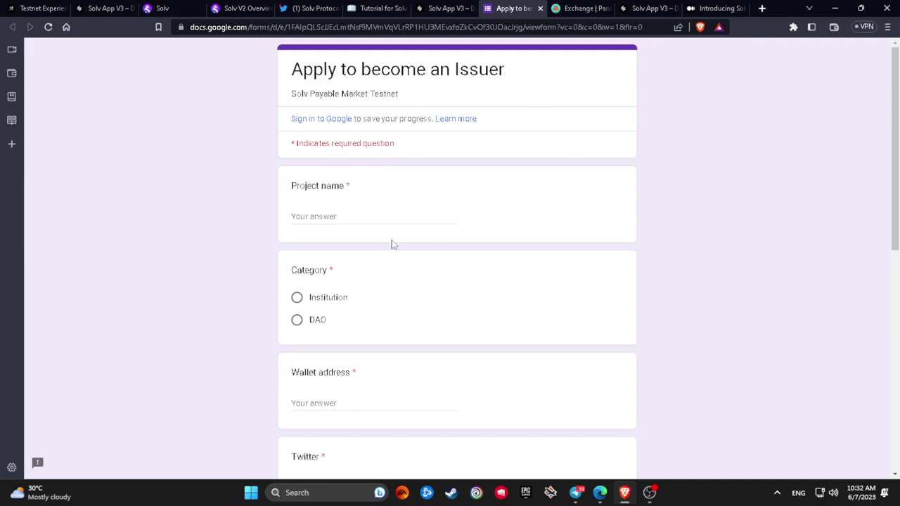
scroll(398, 265, down, 7)
- Return to the Solv V3 app and check the account's activity and the Experience III holding in the portfolio
click(447, 8)
scroll(574, 202, up, 3)
double_click(731, 62)
click(700, 219)
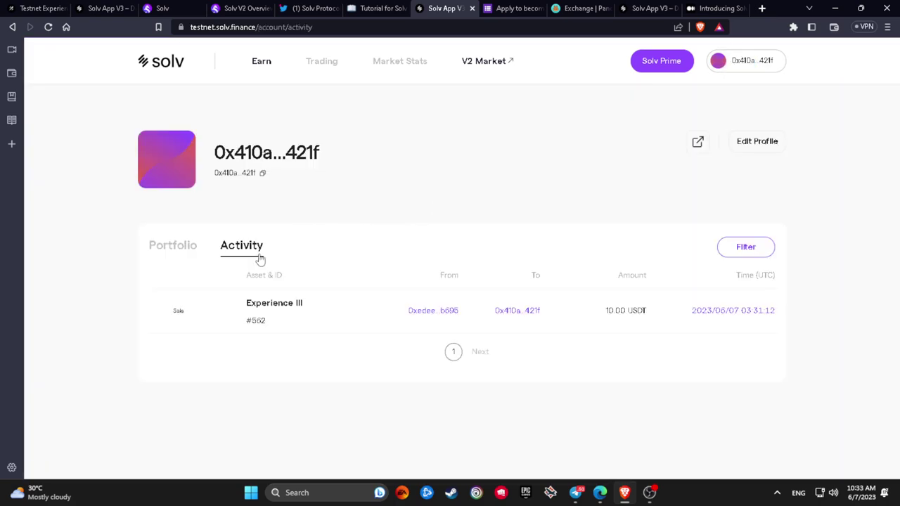
click(172, 247)
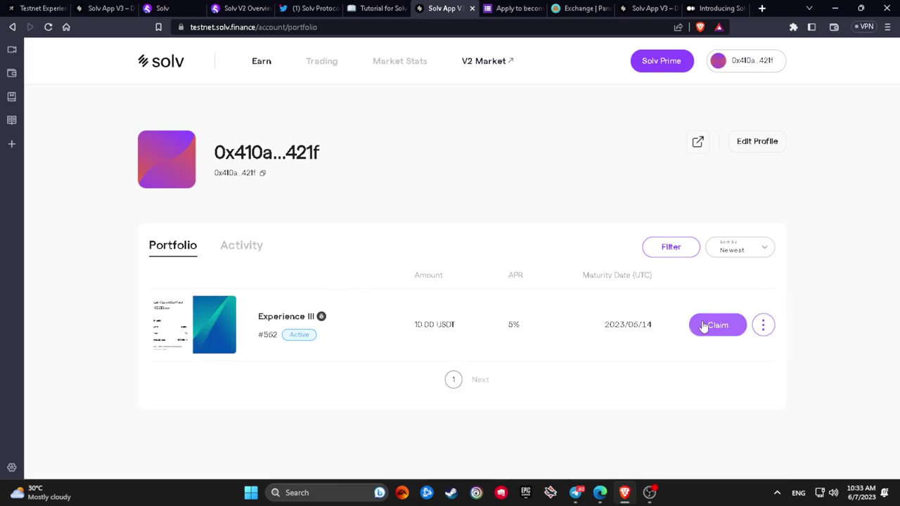
click(763, 322)
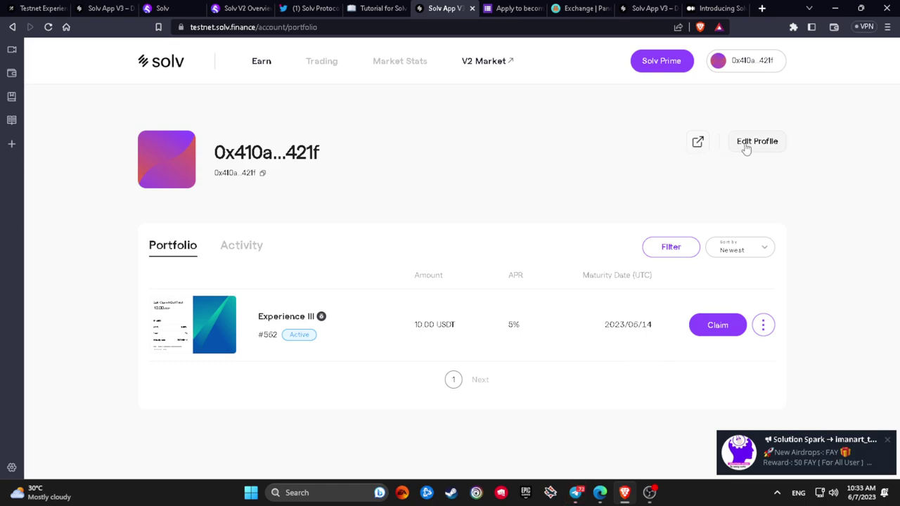
- Open the V2 Market from the V3 testnet app
mouse_move(745, 65)
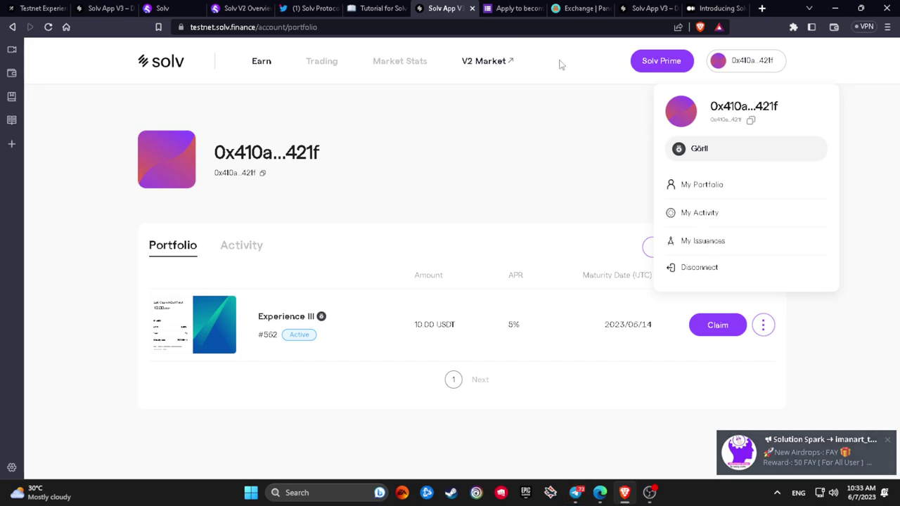
click(488, 61)
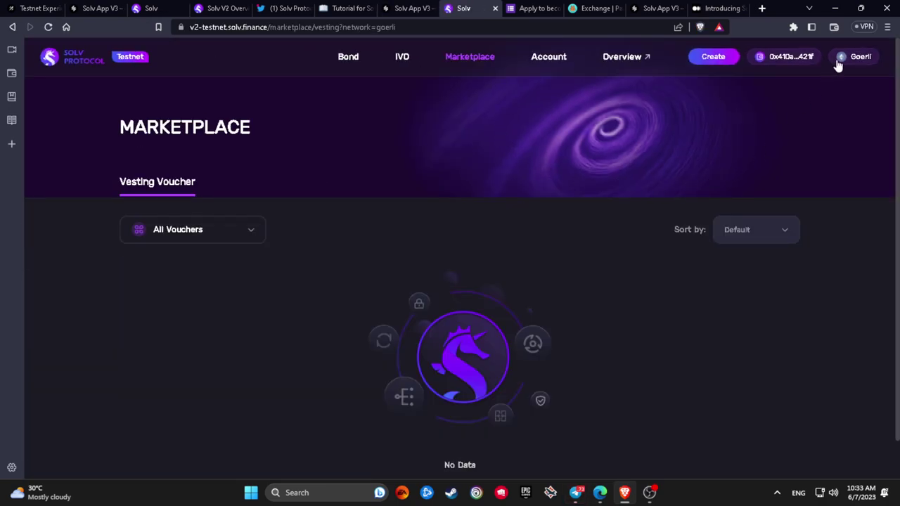
- Try to switch the V2 testnet to BSC Testnet by adding that network to MetaMask
click(837, 62)
click(823, 117)
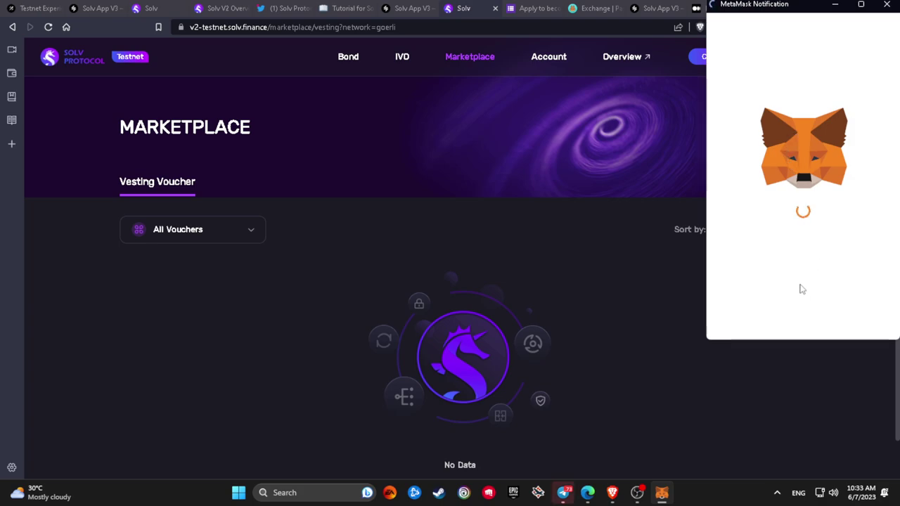
click(837, 317)
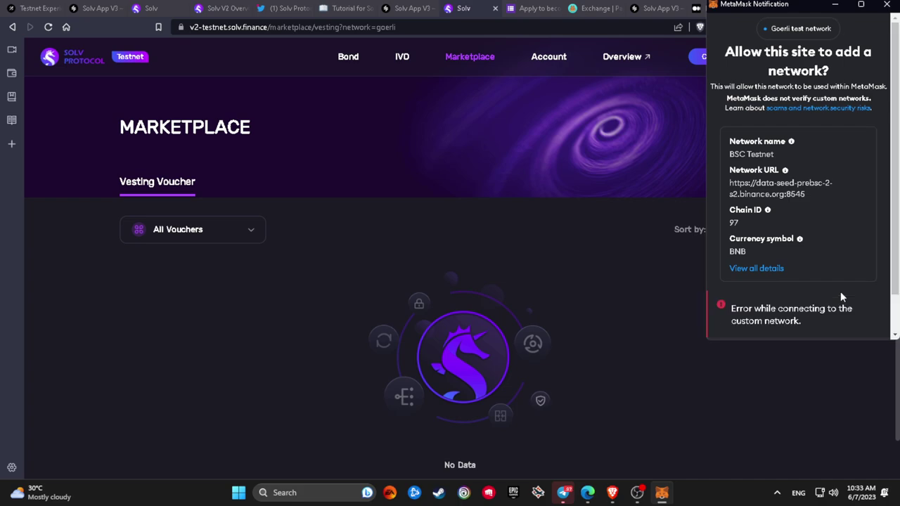
scroll(840, 291, down, 1)
click(768, 319)
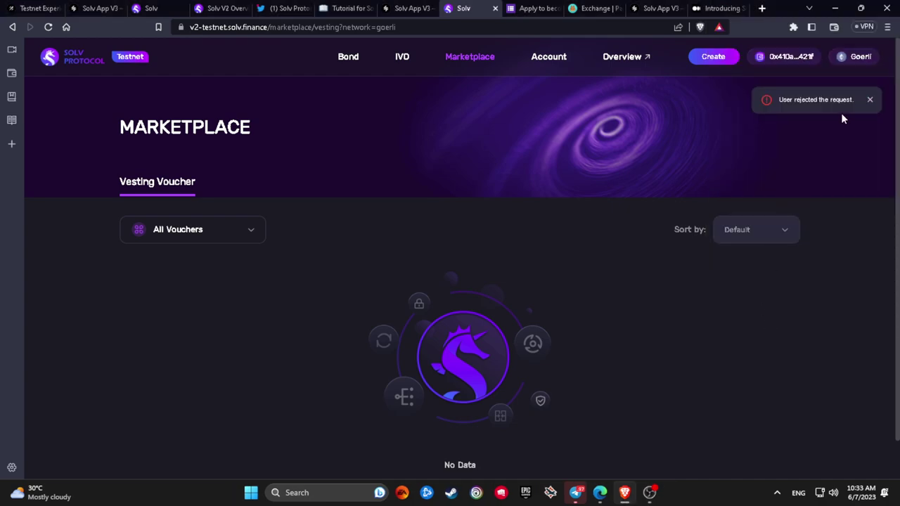
- Switch the V2 testnet to FTM Testnet, adding the network in MetaMask and approving the network change
click(840, 58)
click(845, 133)
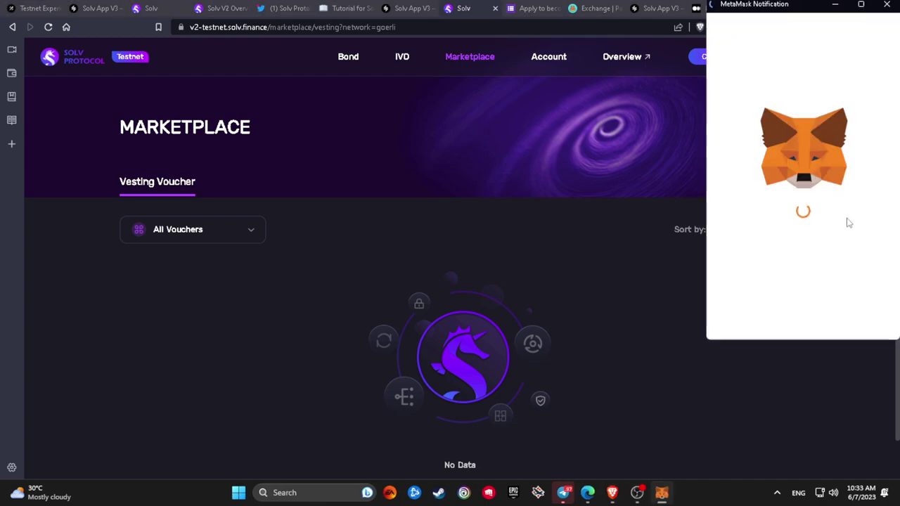
click(861, 312)
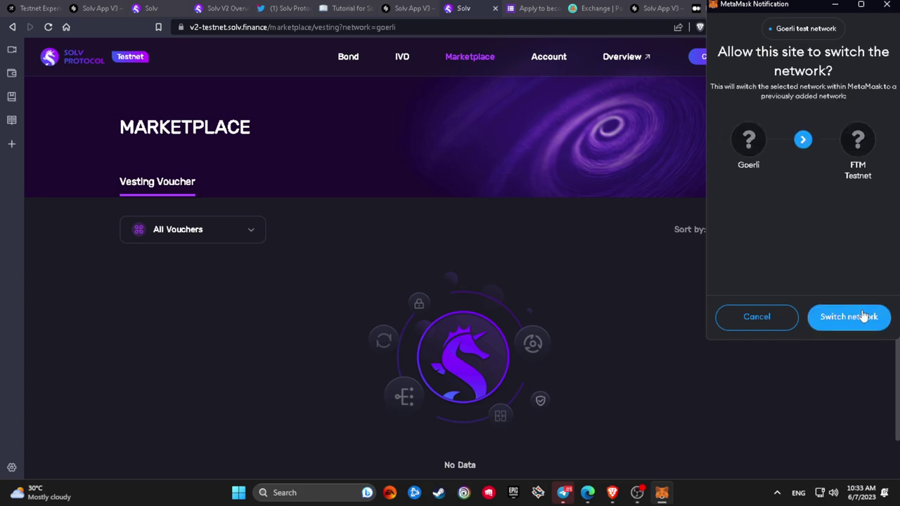
click(863, 316)
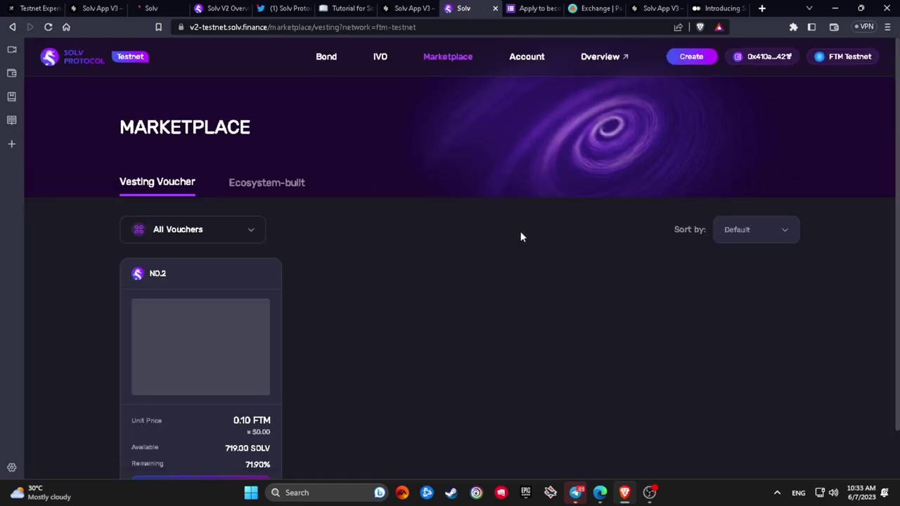
- Try to purchase the NO.2 SOLV vesting voucher by value, first at the maximum and with 10 FTM, and dismiss the purchase
scroll(421, 229, down, 1)
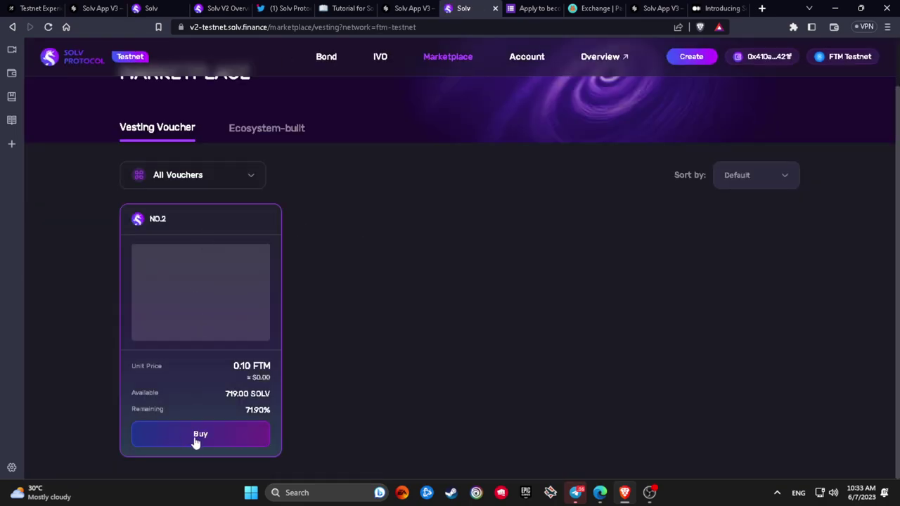
mouse_move(747, 59)
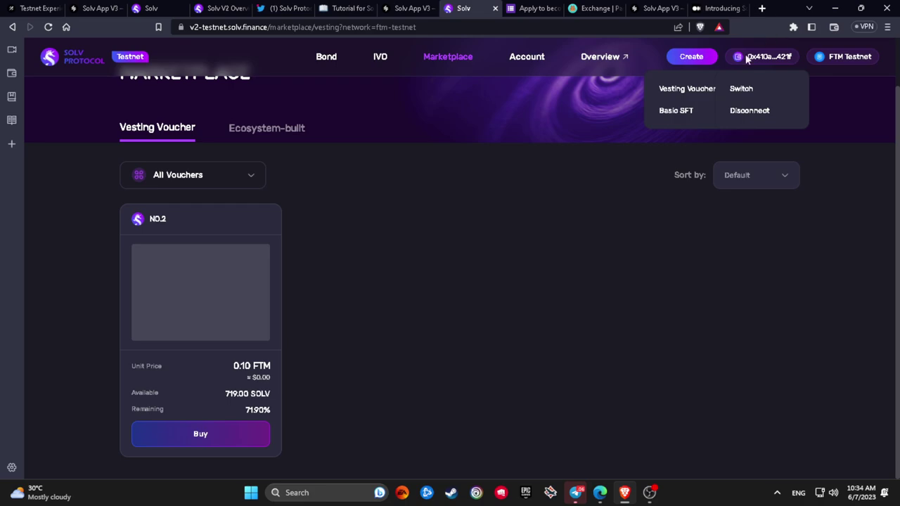
click(225, 432)
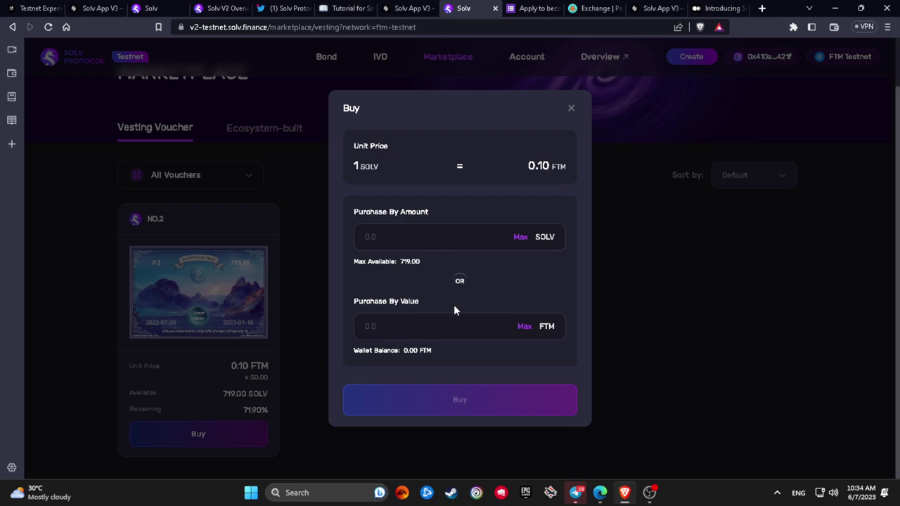
click(522, 329)
drag(471, 326, 351, 330)
click(352, 330)
drag(411, 334, 354, 330)
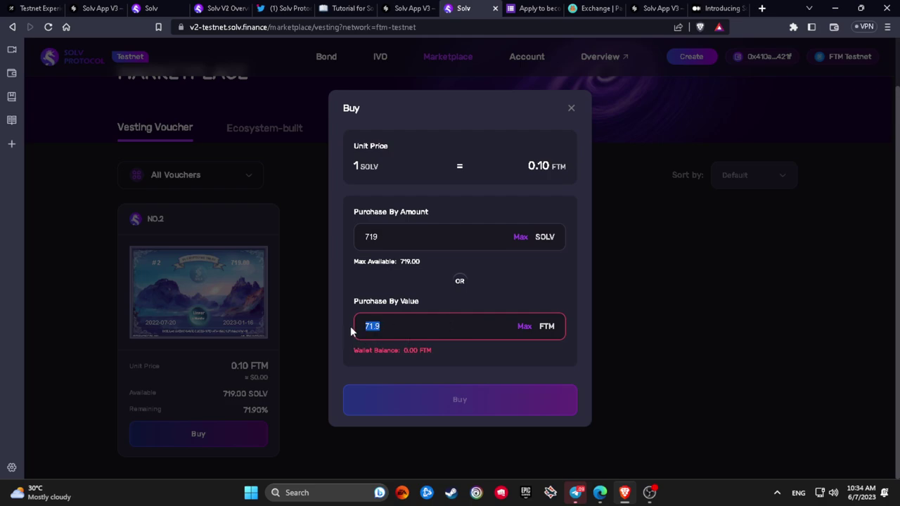
key(BackSpace)
text(10)
click(575, 109)
- Check the MetaMask wallet's assets and account balances on FTM Testnet
click(793, 26)
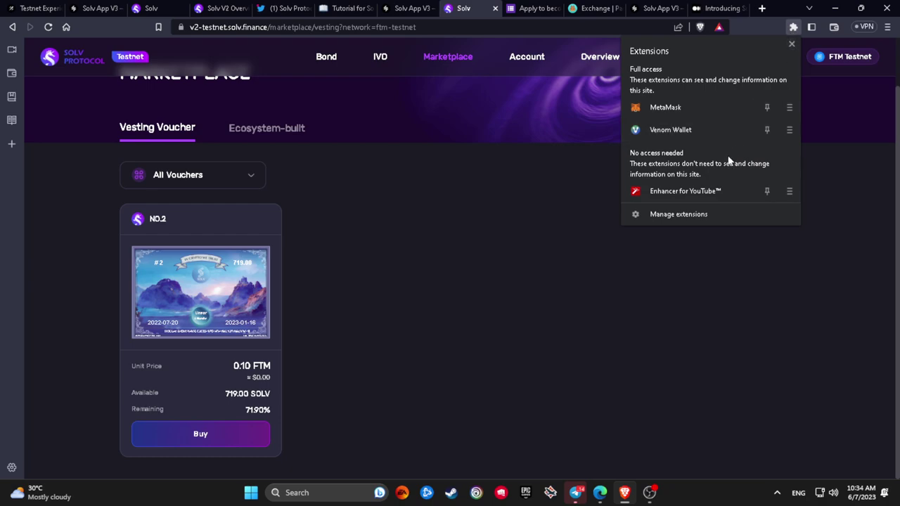
click(698, 111)
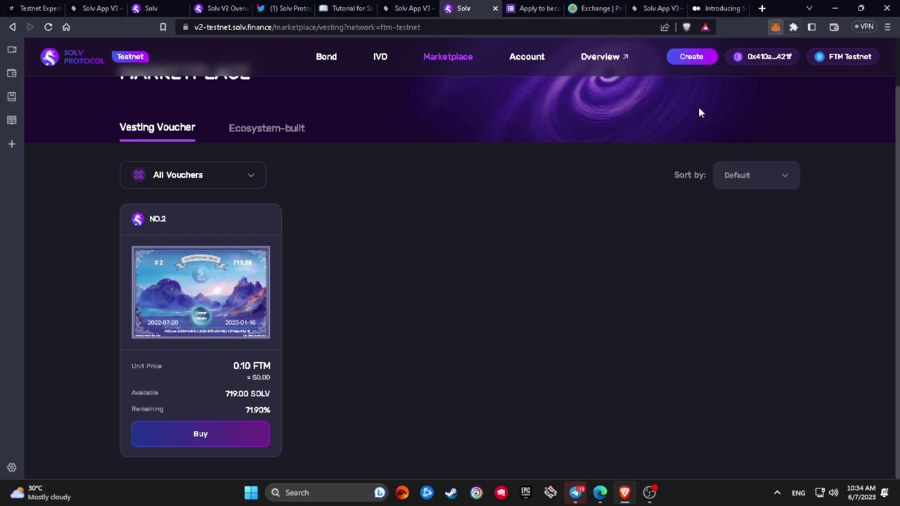
click(660, 336)
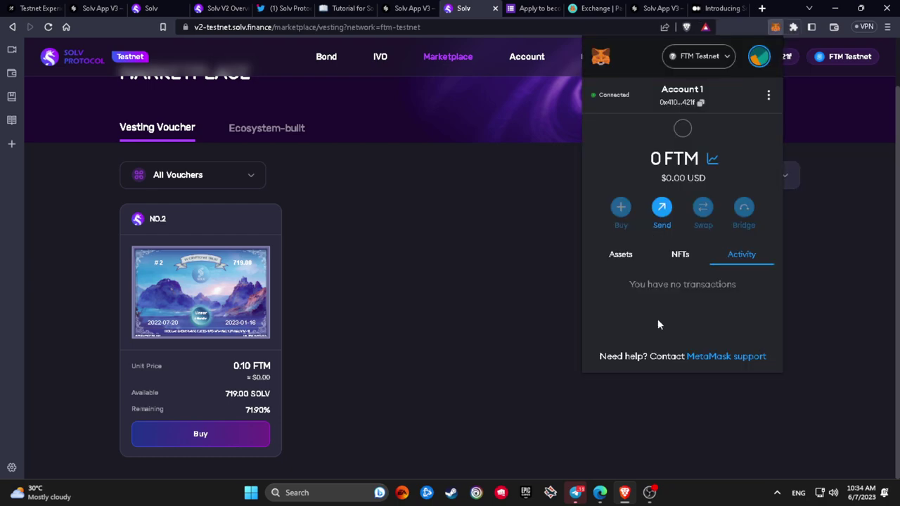
click(620, 253)
click(758, 56)
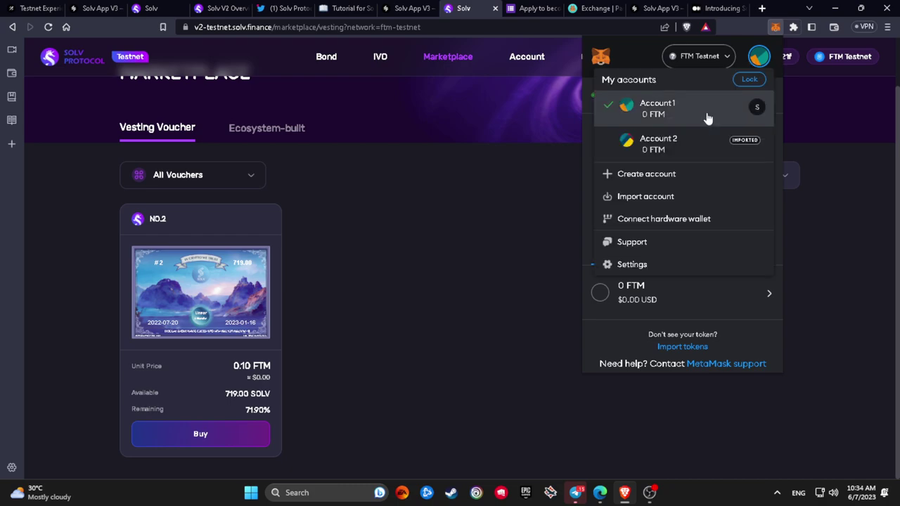
click(756, 59)
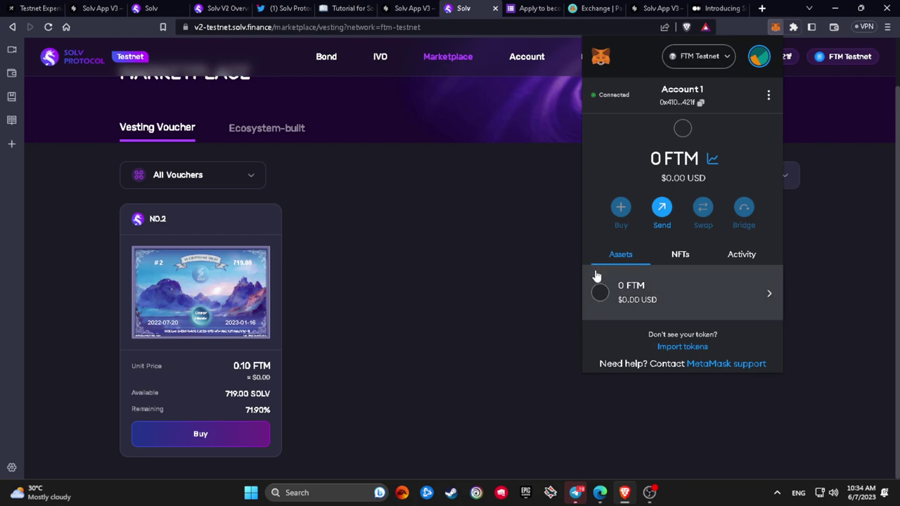
click(504, 212)
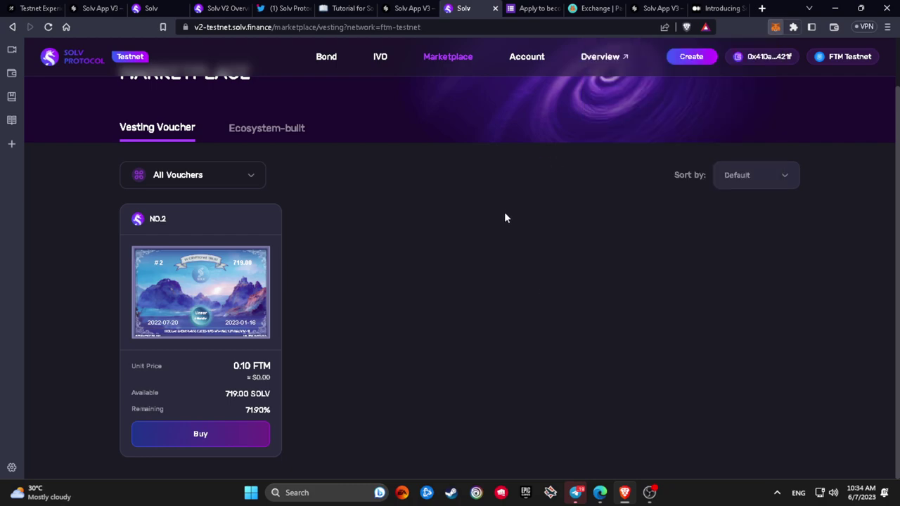
- Switch to Telegram, open the Tech Dropper channel's discussion group and send the message "#faucet_token"
click(849, 58)
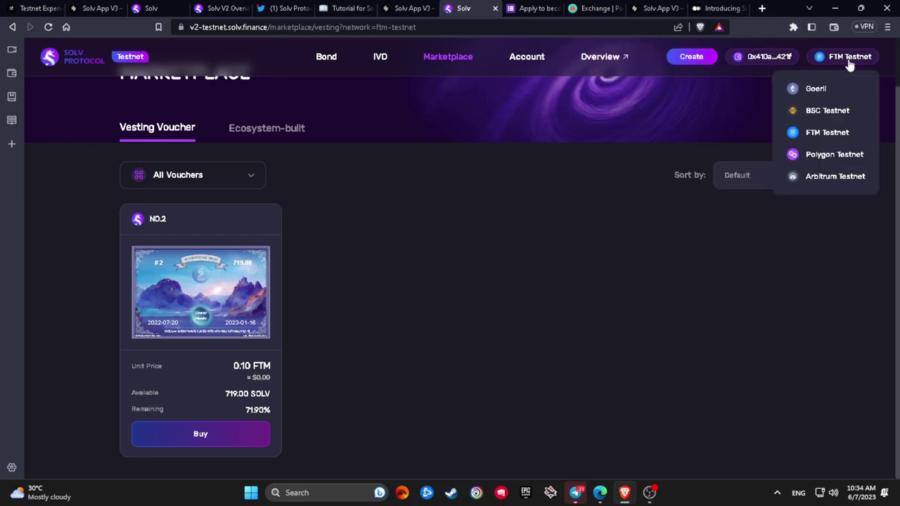
click(574, 492)
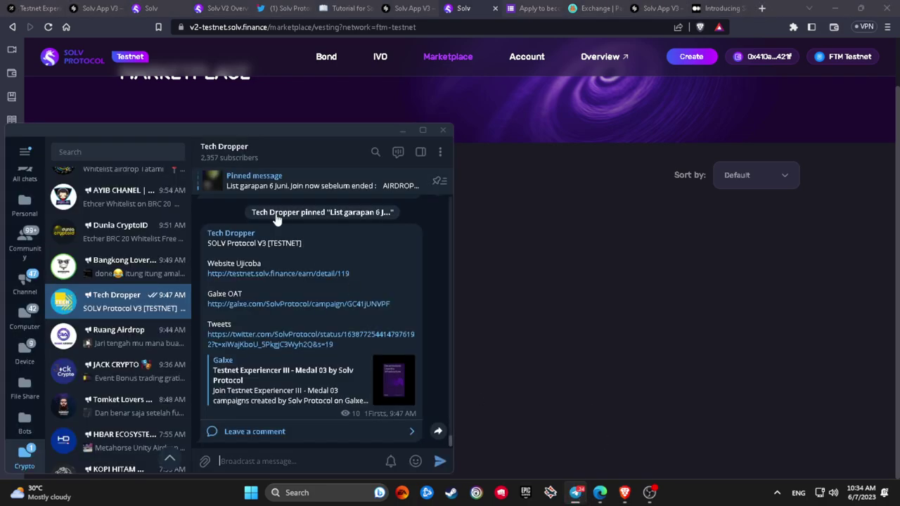
click(244, 156)
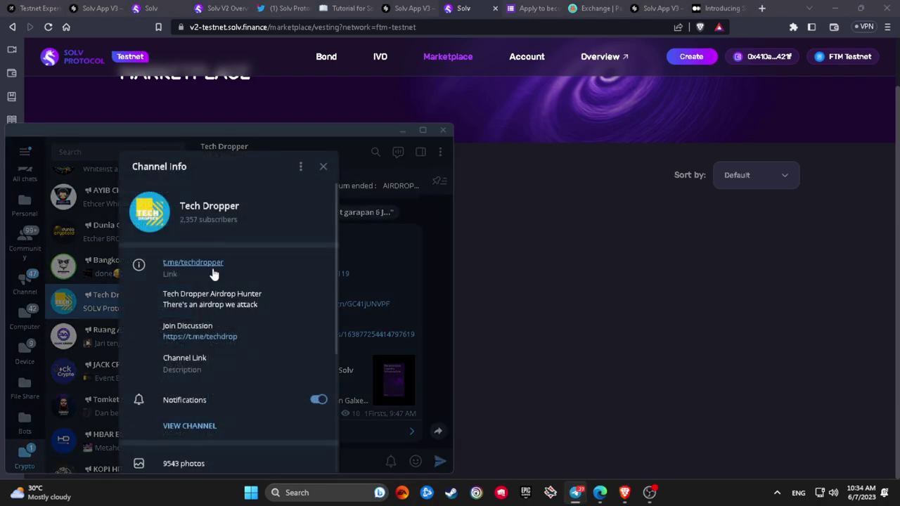
click(203, 336)
text(#faauc)
key(BackSpace)
key(BackSpace)
key(BackSpace)
text(ucet_token)
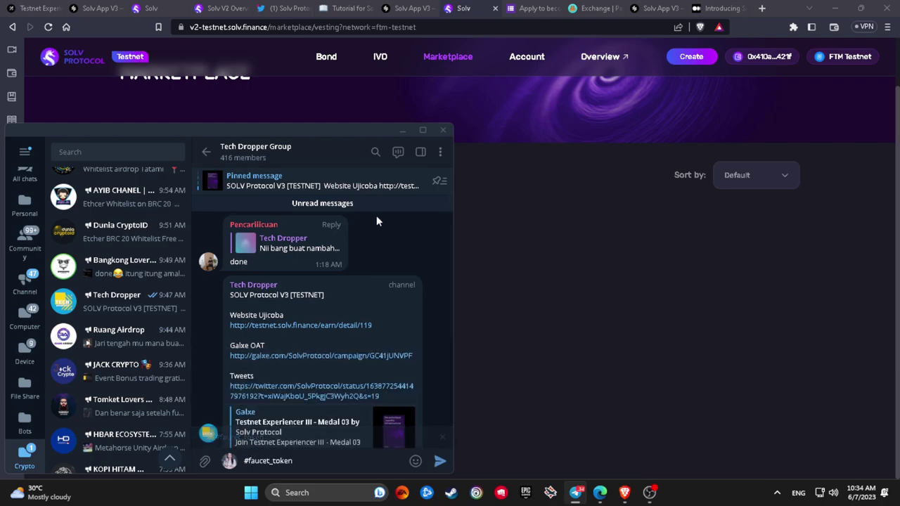
key(Return)
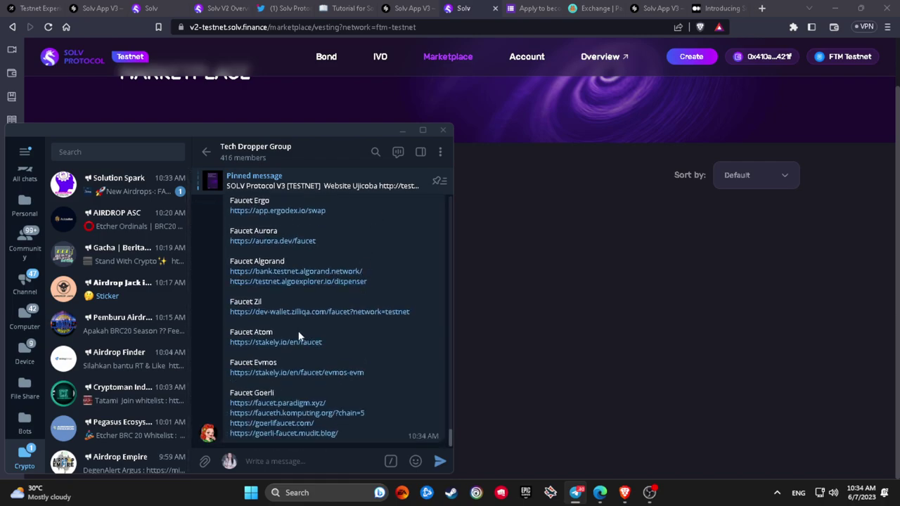
- Copy the Fantom faucet link from the group's faucet list and open faucet.fantom.network in a new browser tab
scroll(277, 302, up, 3)
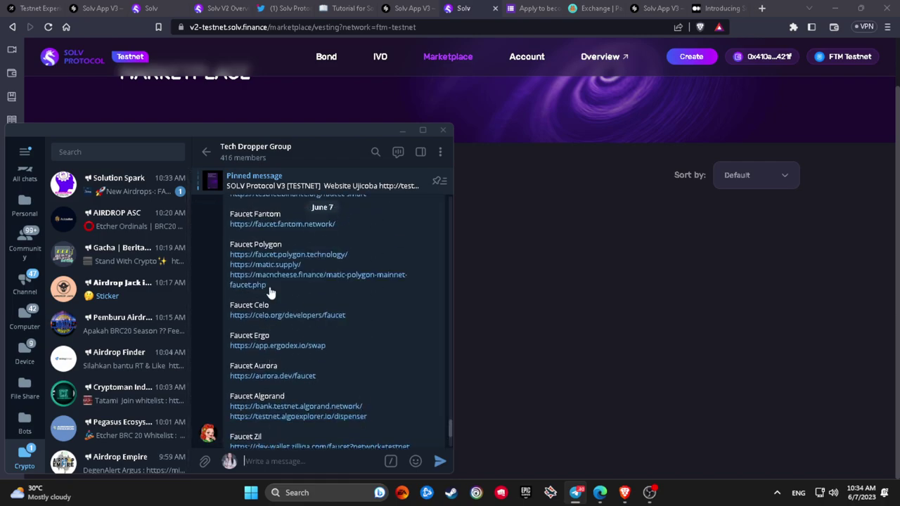
scroll(269, 289, up, 1)
right_click(281, 259)
click(323, 307)
click(590, 277)
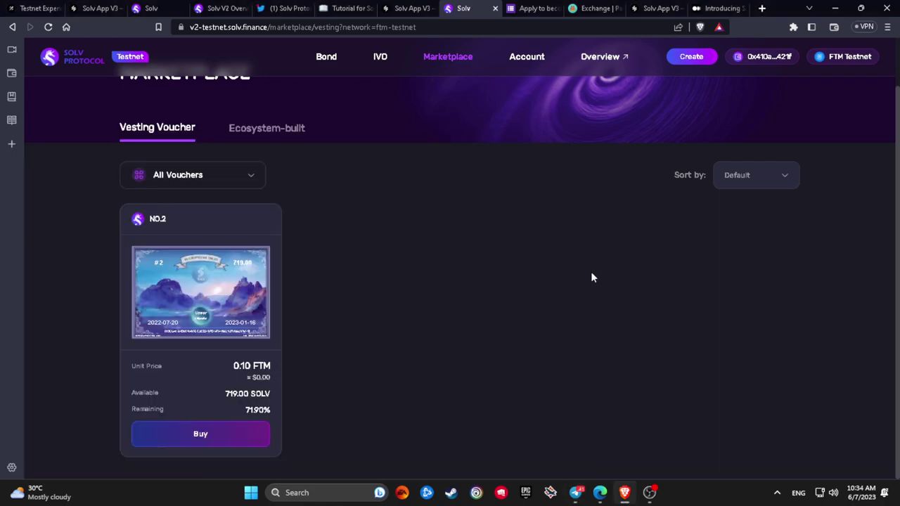
click(761, 8)
right_click(629, 26)
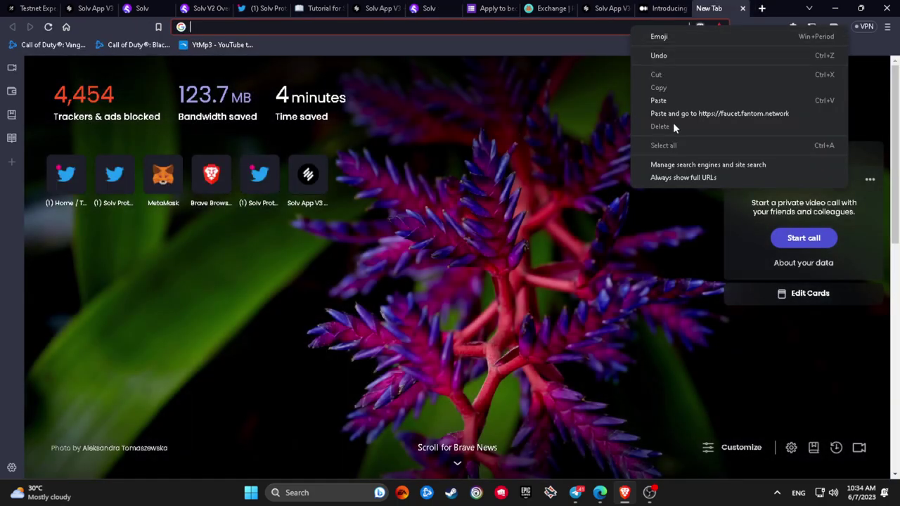
click(677, 113)
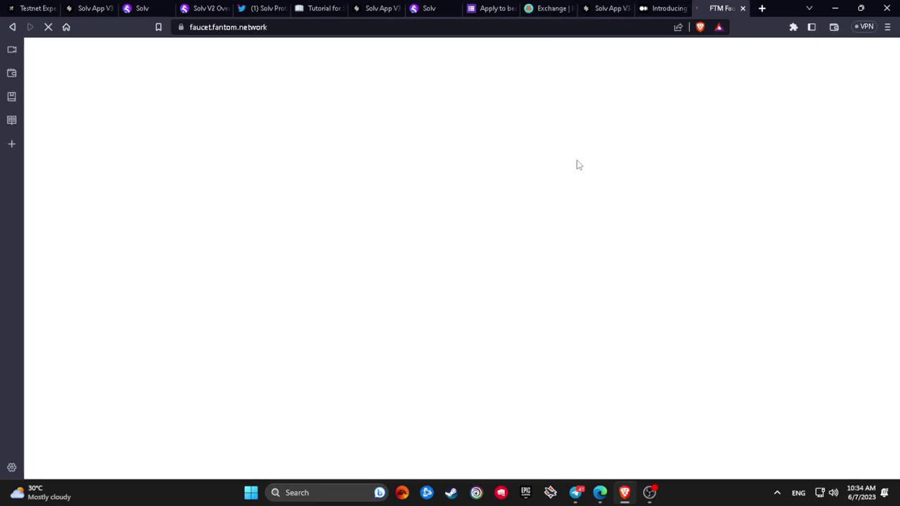
- Copy the Account 1 wallet address from MetaMask and paste it as the Testnet Opera Faucet's FTM address
click(793, 28)
click(766, 107)
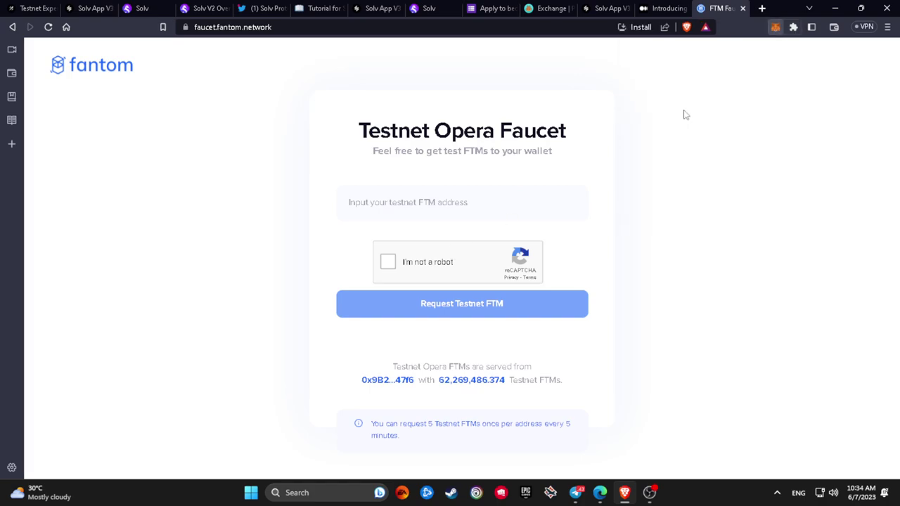
key(alt+shift+m)
click(706, 104)
click(462, 202)
right_click(461, 201)
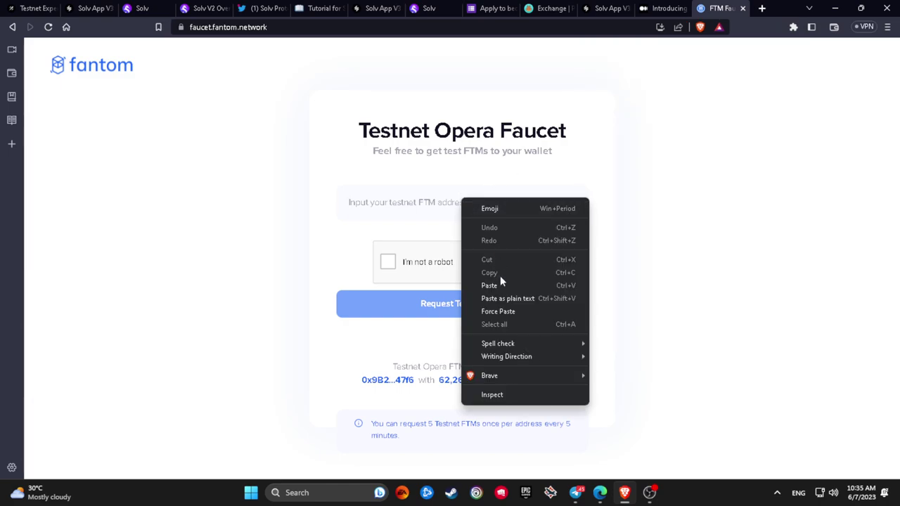
click(490, 284)
- Complete the reCAPTCHA by selecting the motorcycle images and request testnet FTM from the faucet
click(387, 261)
click(450, 220)
click(464, 232)
click(514, 278)
click(440, 350)
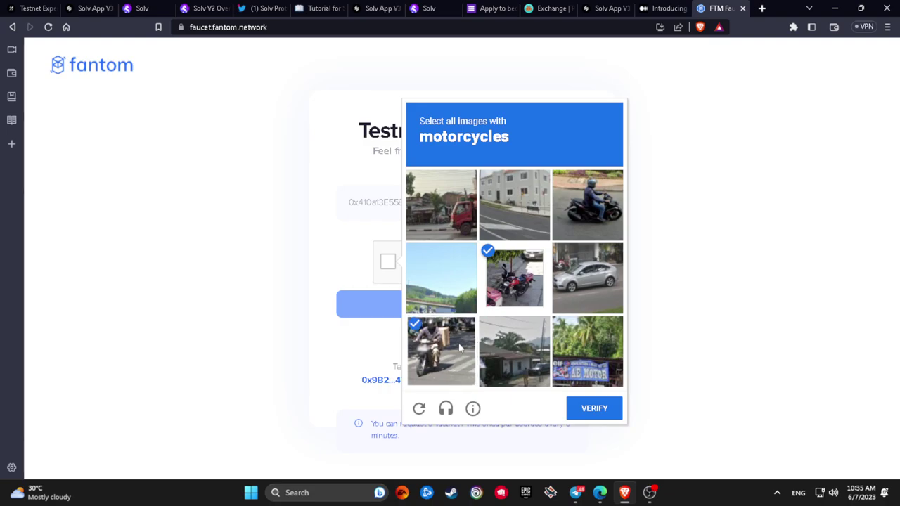
click(568, 218)
click(586, 408)
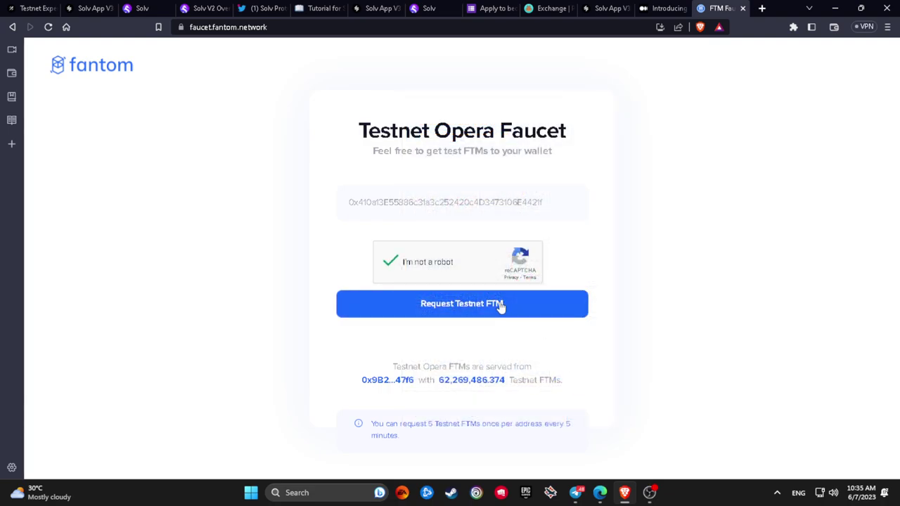
click(501, 305)
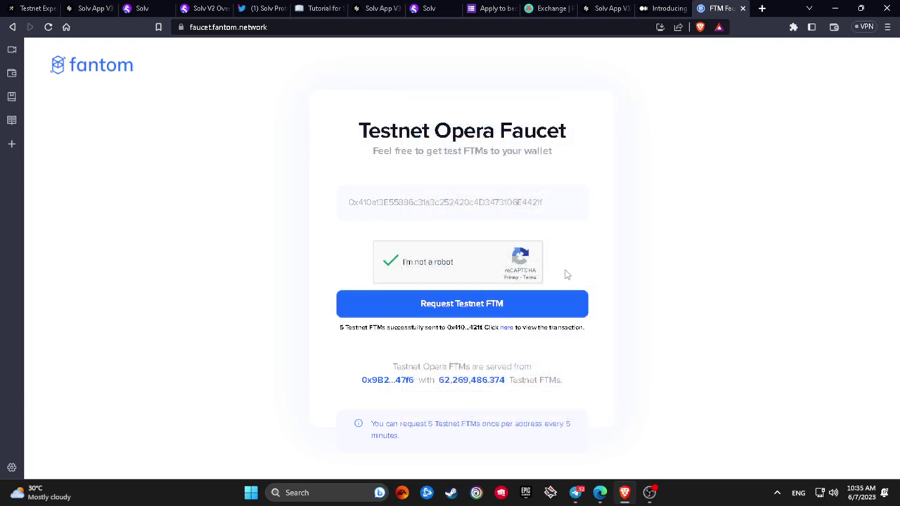
- Return to the Solv V2 testnet marketplace and open the NO.2 SOLV vesting voucher order
drag(341, 331, 397, 328)
click(398, 329)
click(492, 8)
click(599, 8)
click(664, 8)
click(436, 8)
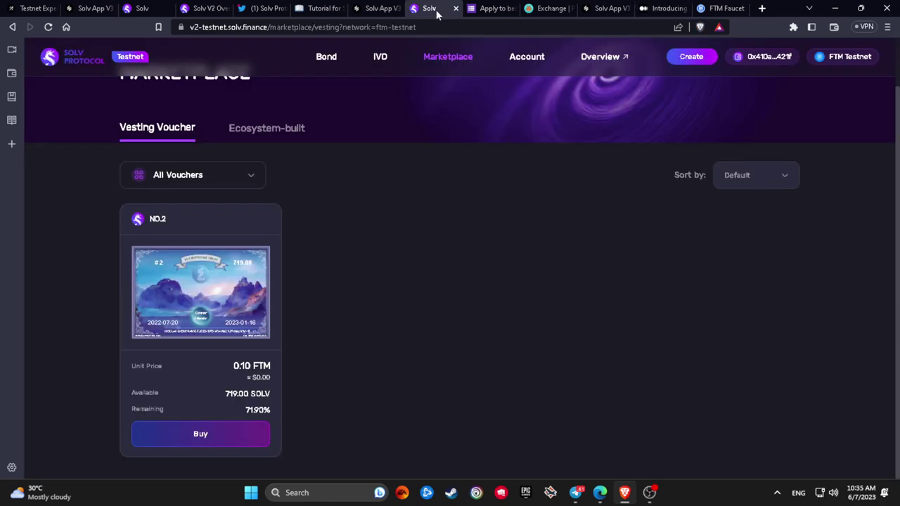
drag(235, 366, 265, 371)
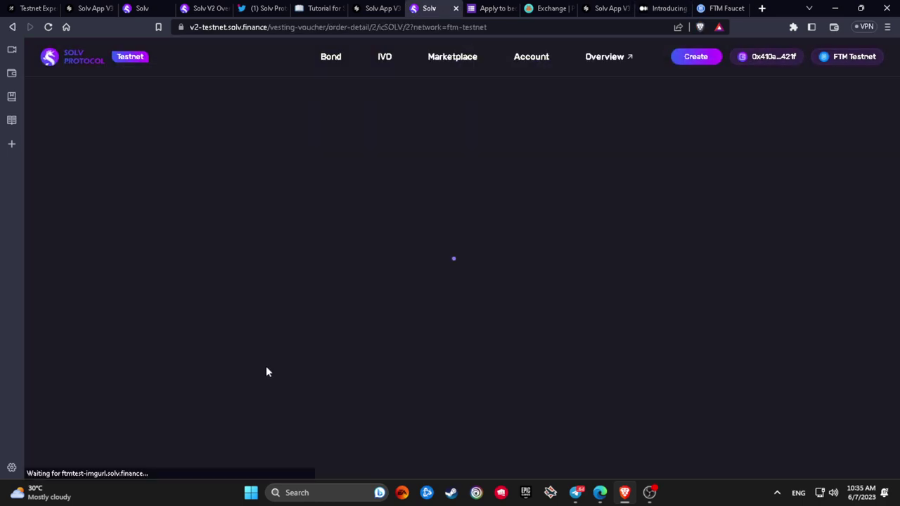
scroll(557, 303, down, 1)
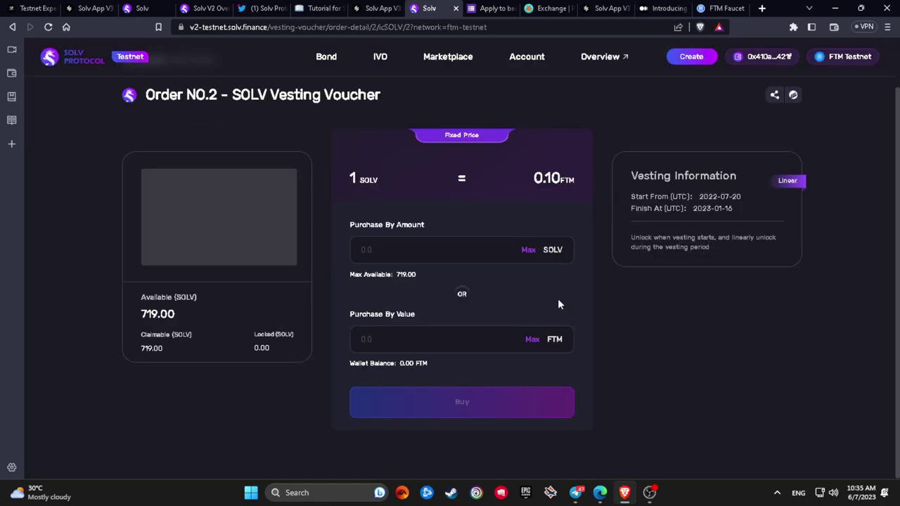
- Try to purchase 1 SOLV of the voucher and check the wallet's FTM balance in MetaMask
click(461, 246)
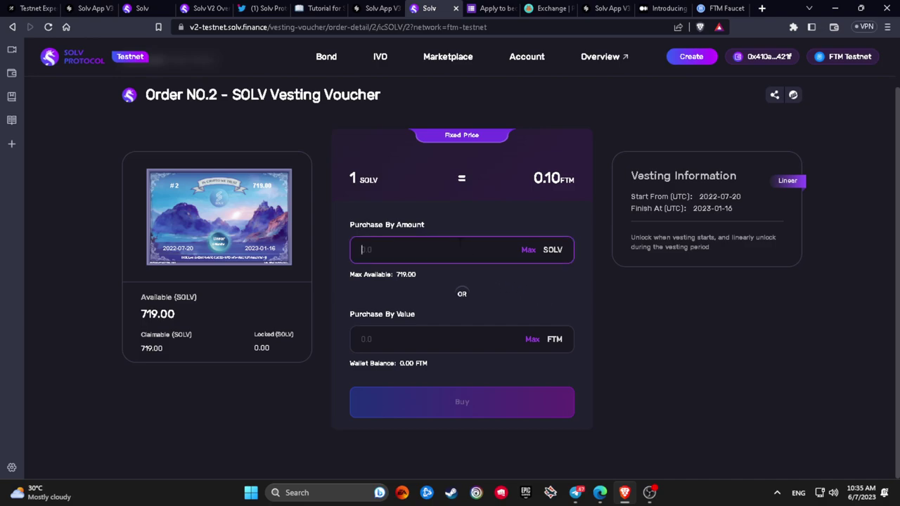
text(1)
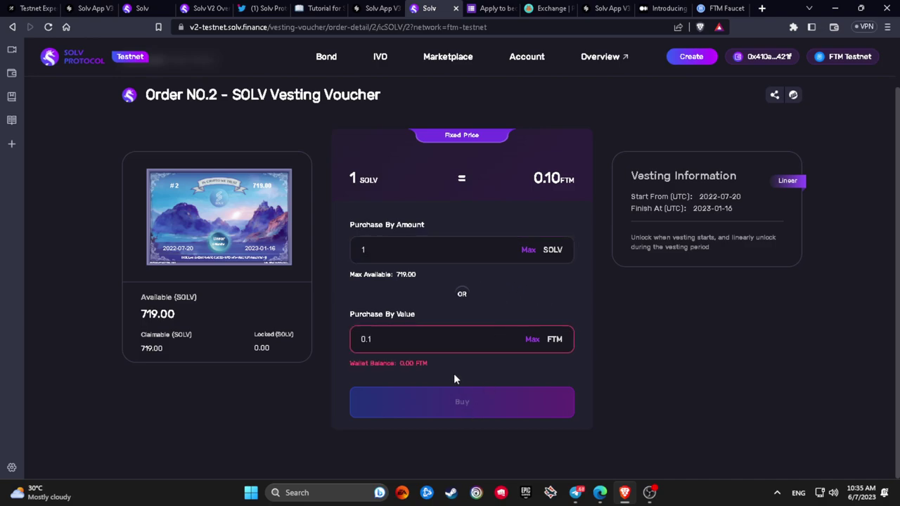
click(793, 27)
click(715, 97)
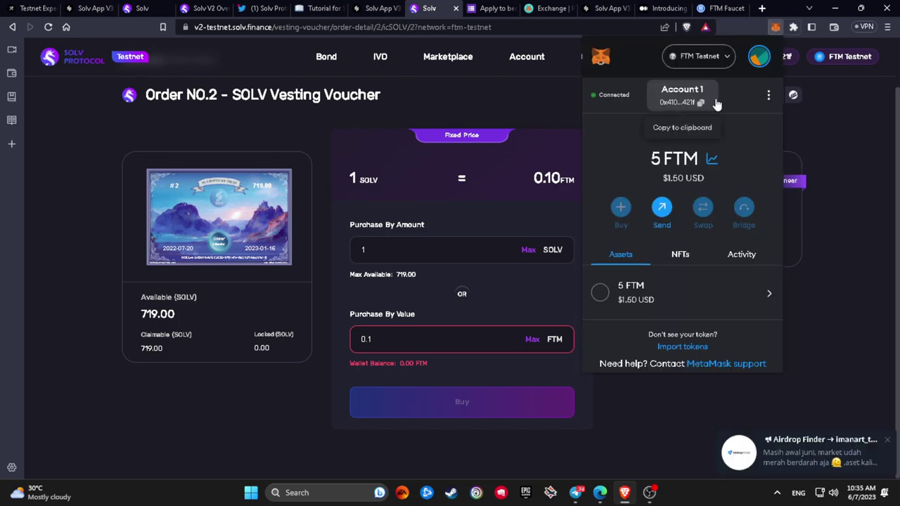
click(519, 360)
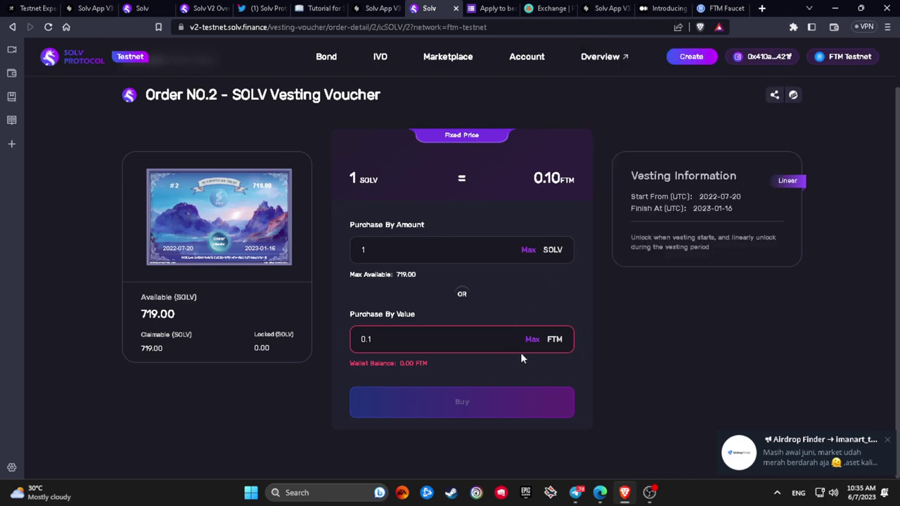
double_click(528, 341)
- Reload the order page and buy 1 SOLV of the NO.2 voucher, confirming the transaction in MetaMask
key(F5)
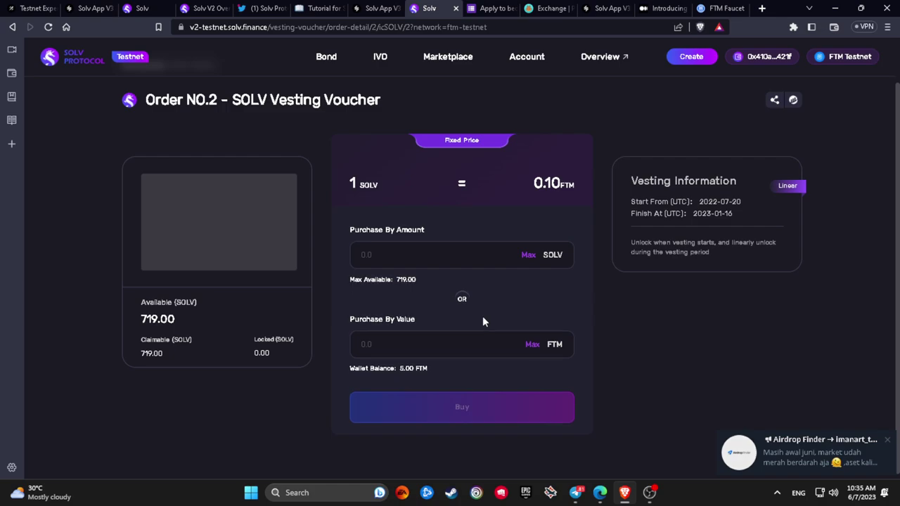
click(484, 255)
text(1)
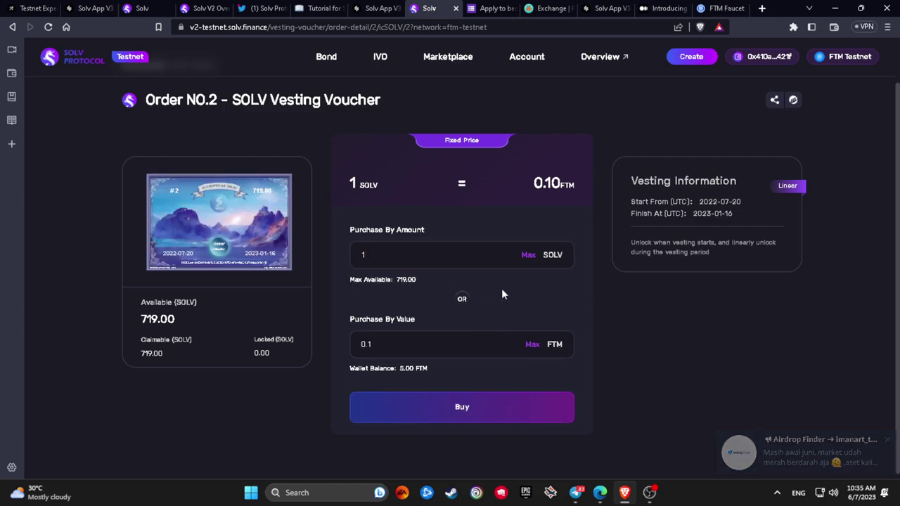
click(491, 398)
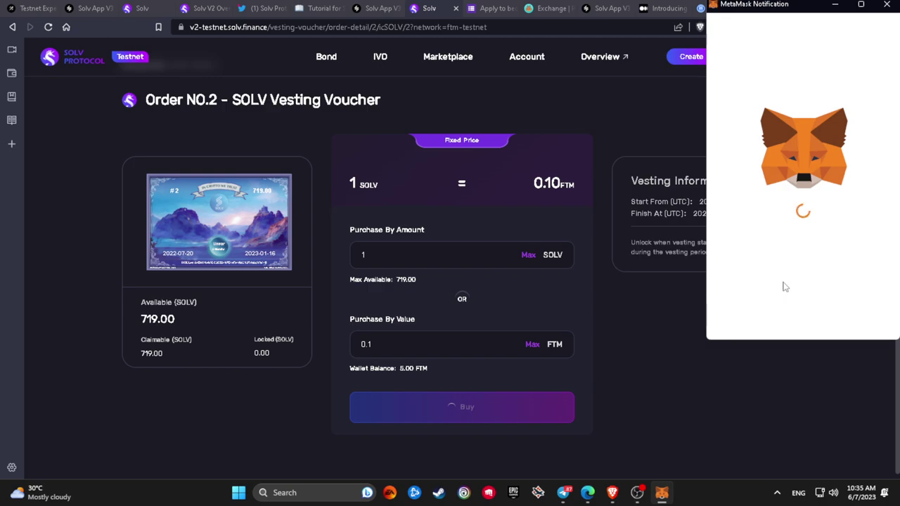
click(834, 331)
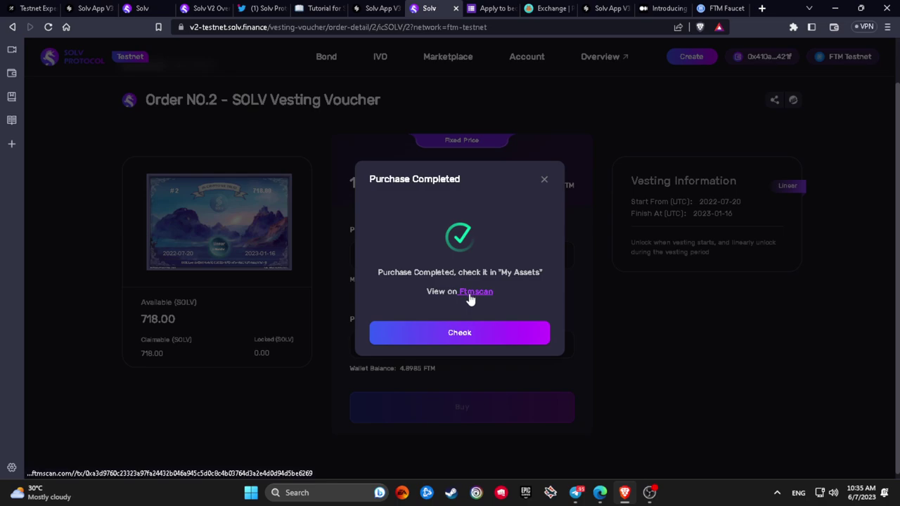
- Open the purchased vesting voucher in My Assets and claim all of its 1 SOLV, confirming in MetaMask
click(469, 325)
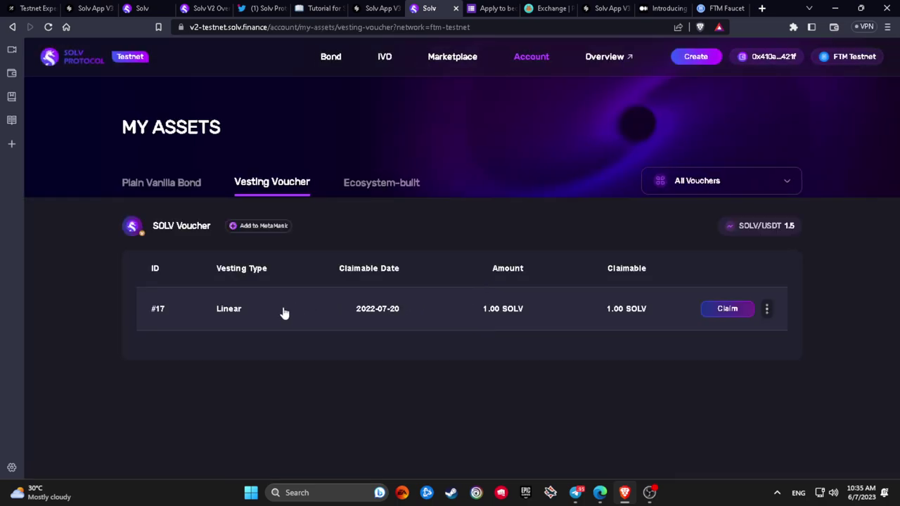
click(721, 309)
click(543, 243)
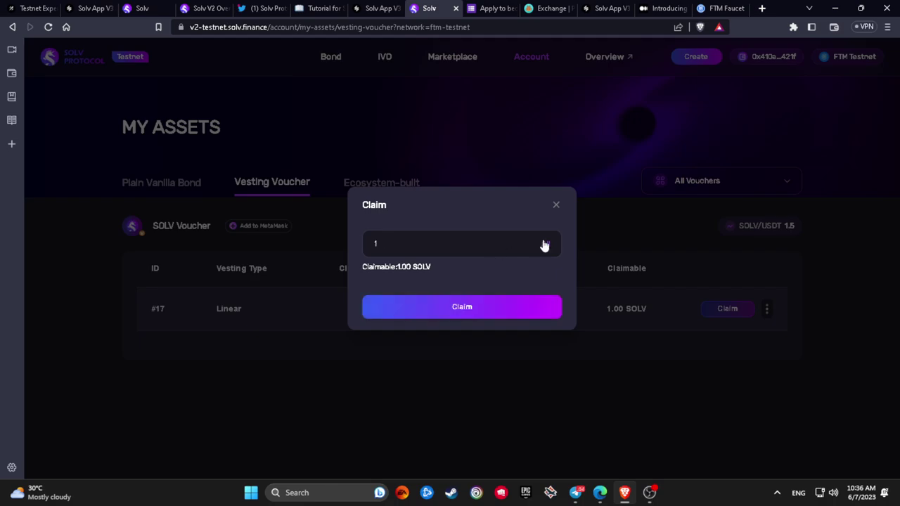
click(556, 207)
click(725, 309)
click(546, 245)
click(531, 316)
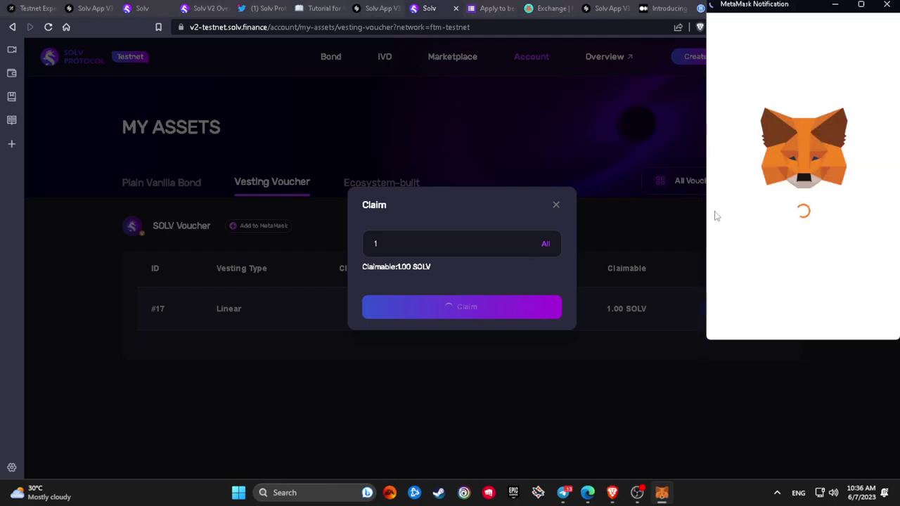
click(848, 317)
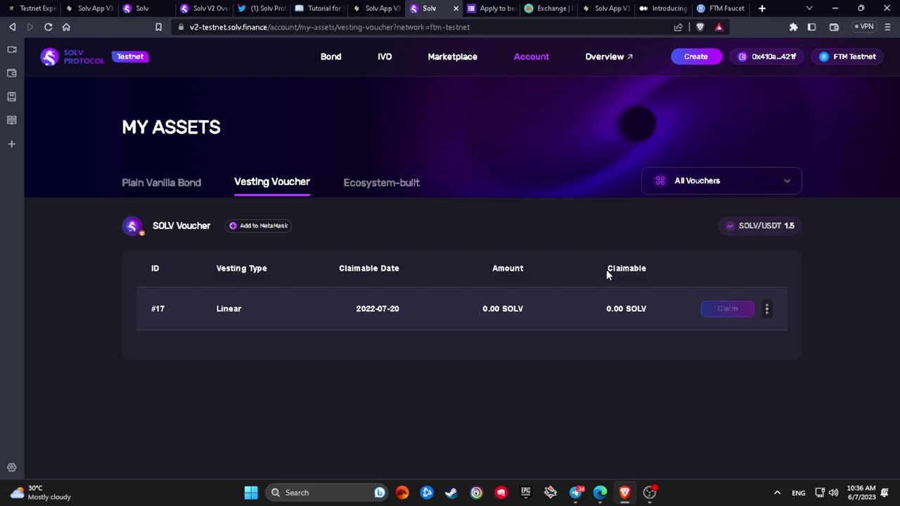
- Switch the V2 testnet to Polygon Testnet, adding and approving the network in MetaMask, and open its voucher marketplace
mouse_move(850, 58)
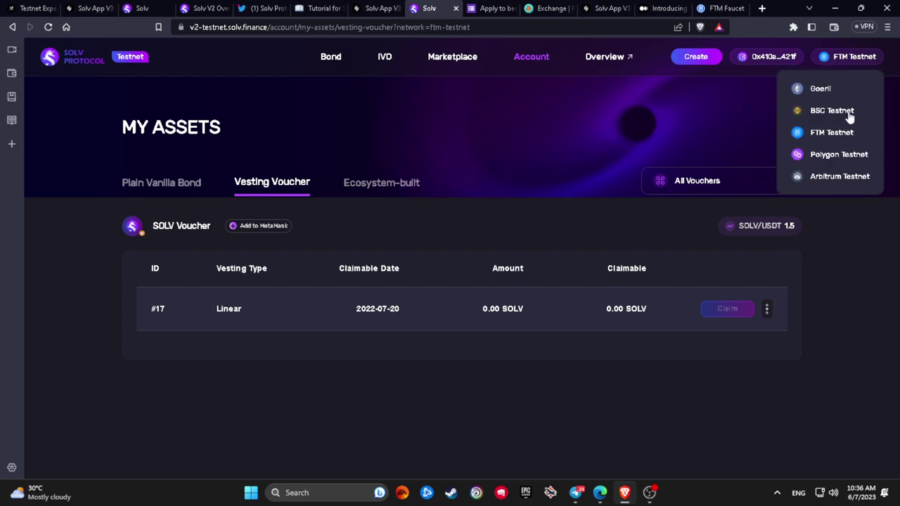
click(840, 153)
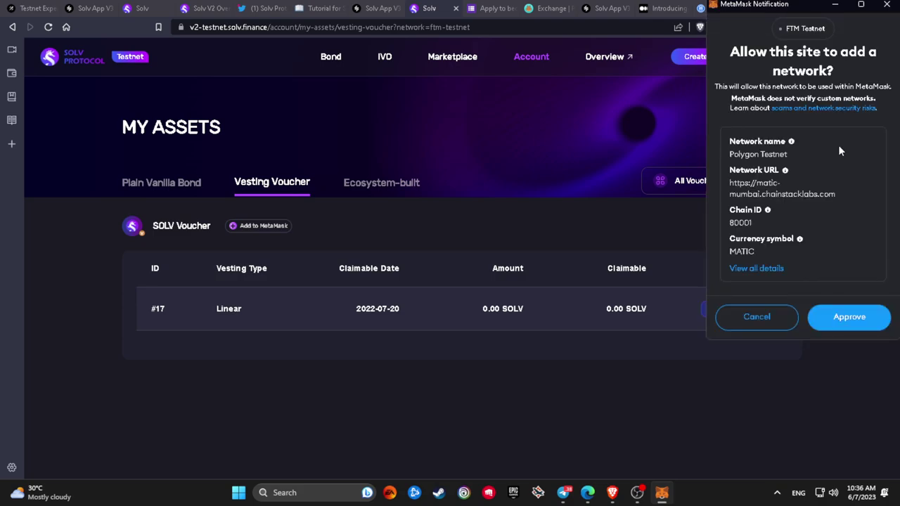
click(874, 314)
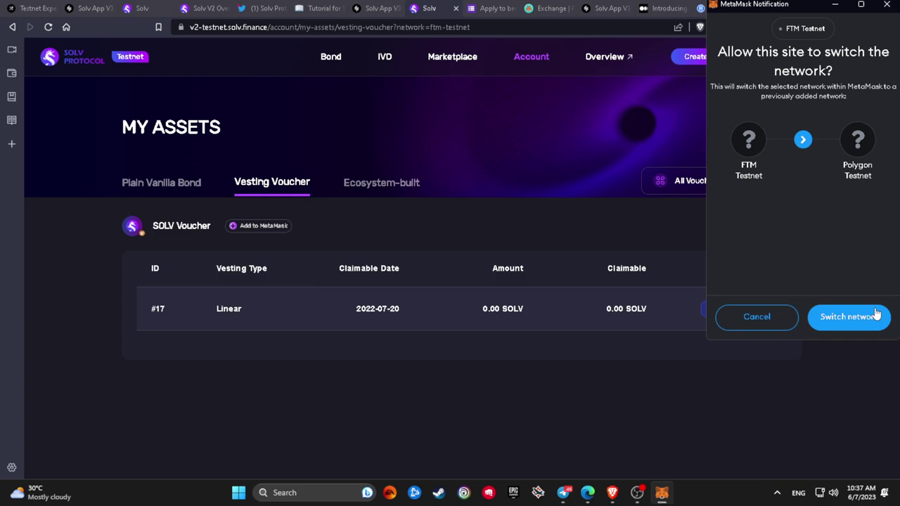
click(848, 316)
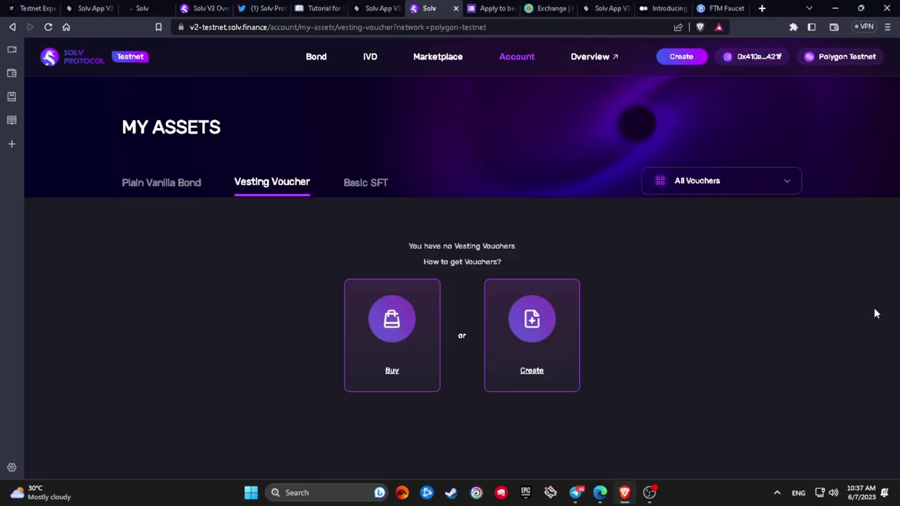
click(443, 60)
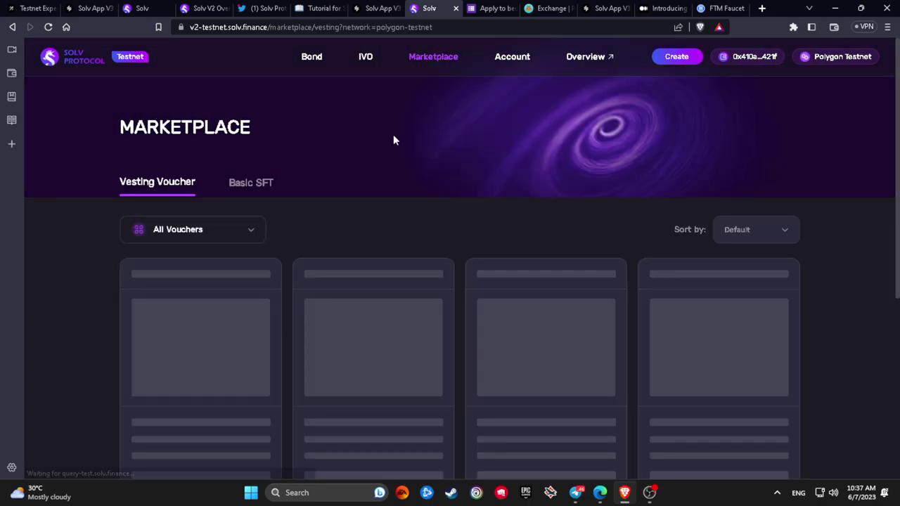
scroll(313, 239, down, 2)
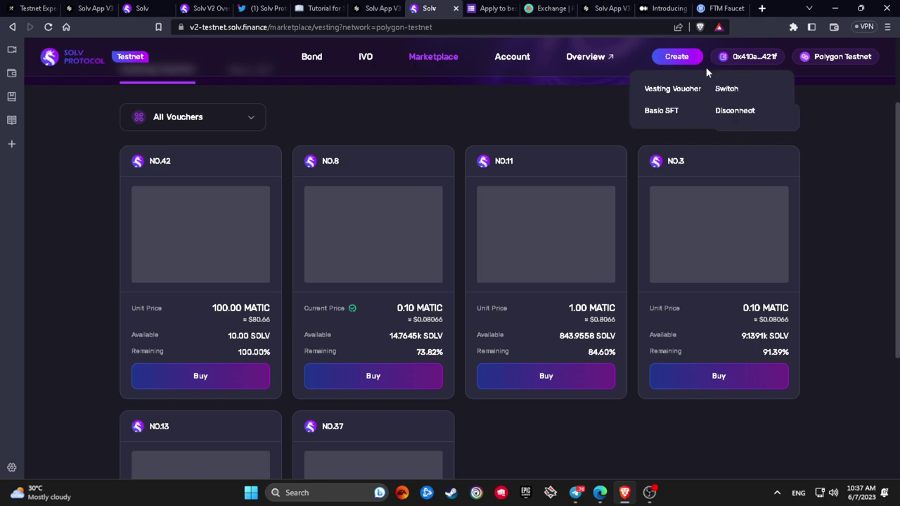
- Open MetaMask and check the wallet's MATIC balance on Polygon Testnet
click(797, 30)
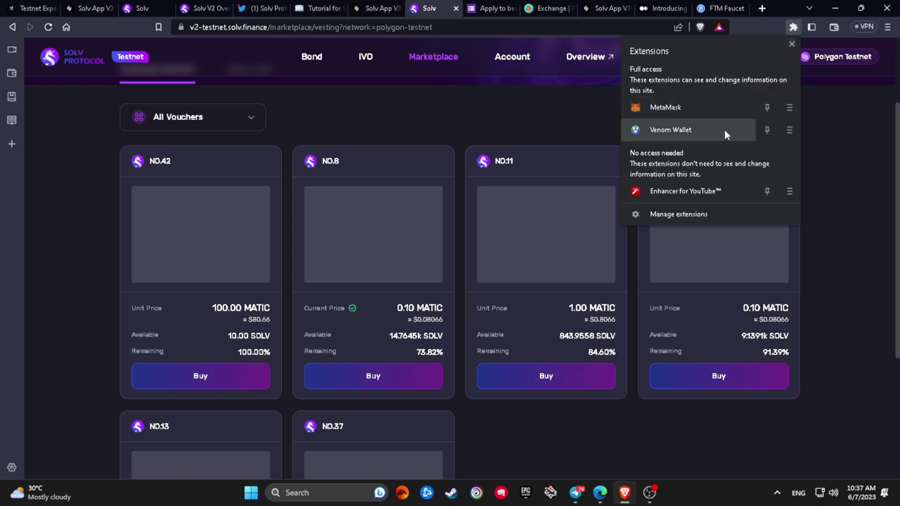
click(717, 109)
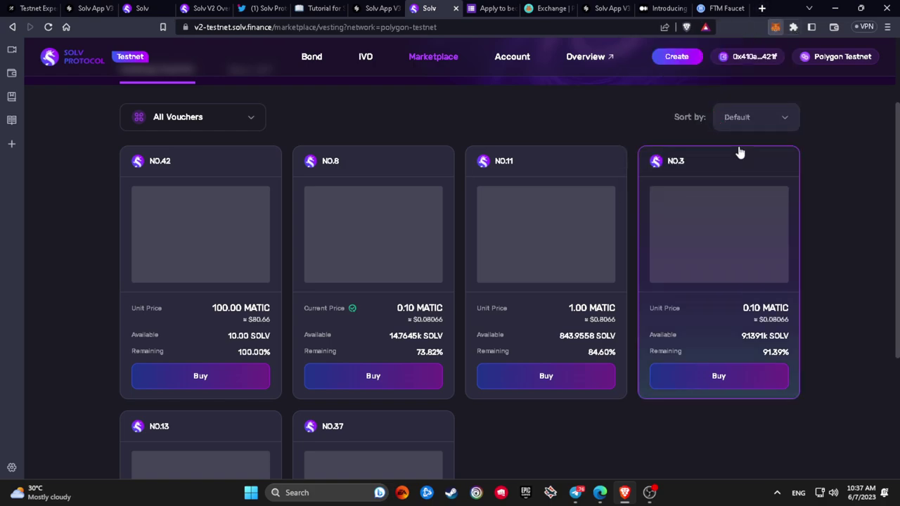
click(621, 253)
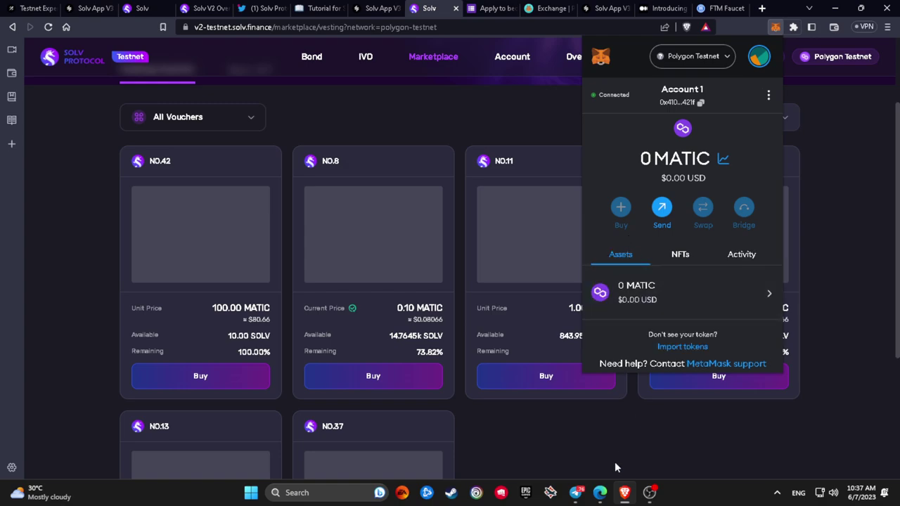
- Switch to Telegram and look through the group's faucet link list for Polygon and other testnet faucets, then return to the browser
click(575, 493)
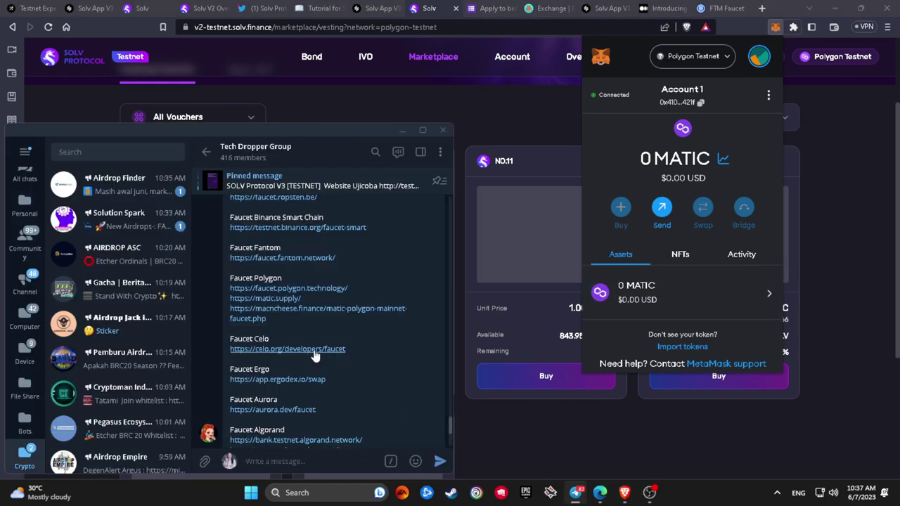
scroll(313, 362, up, 5)
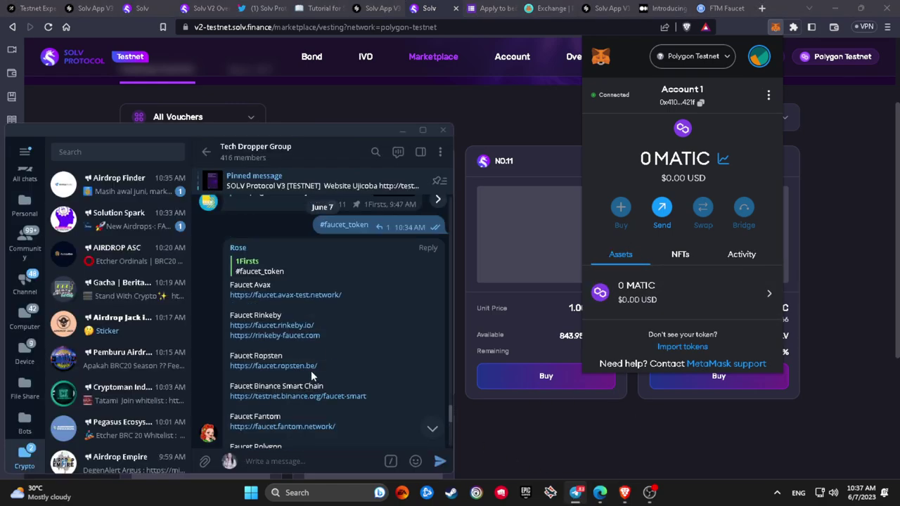
scroll(310, 370, down, 9)
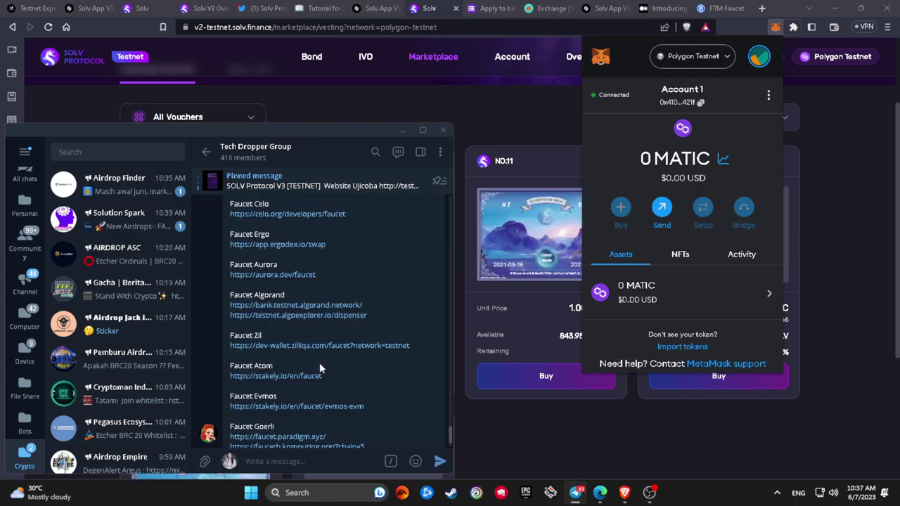
scroll(319, 363, down, 1)
scroll(319, 363, up, 3)
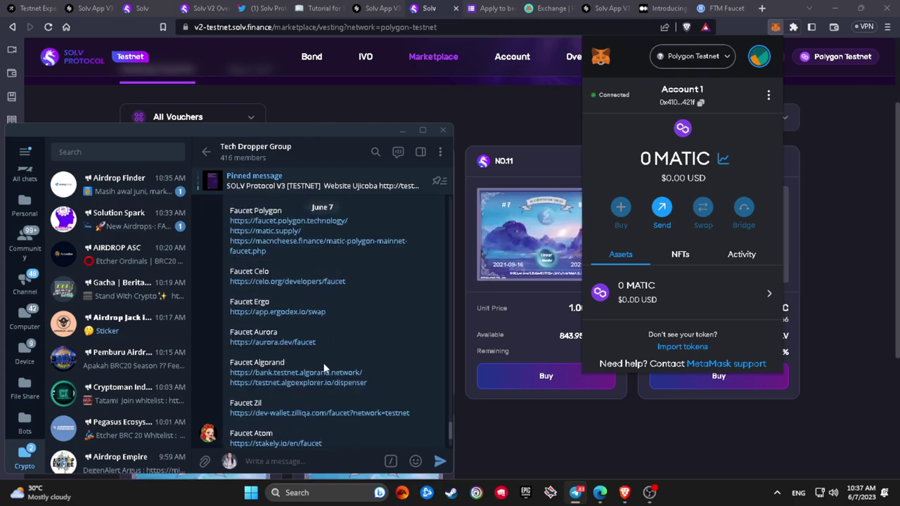
scroll(323, 364, up, 4)
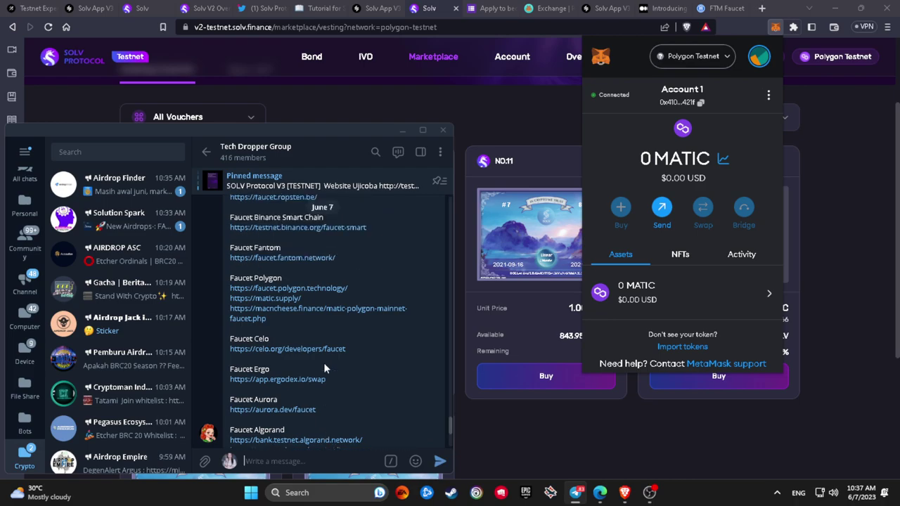
scroll(325, 363, up, 1)
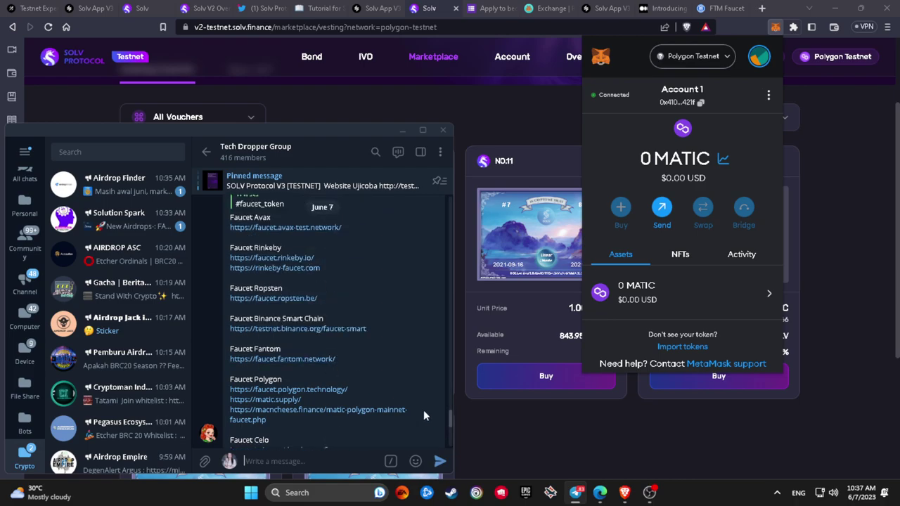
click(539, 467)
- Try to switch the V2 testnet to Arbitrum Testnet and cancel the add-network request in MetaMask
scroll(552, 407, down, 3)
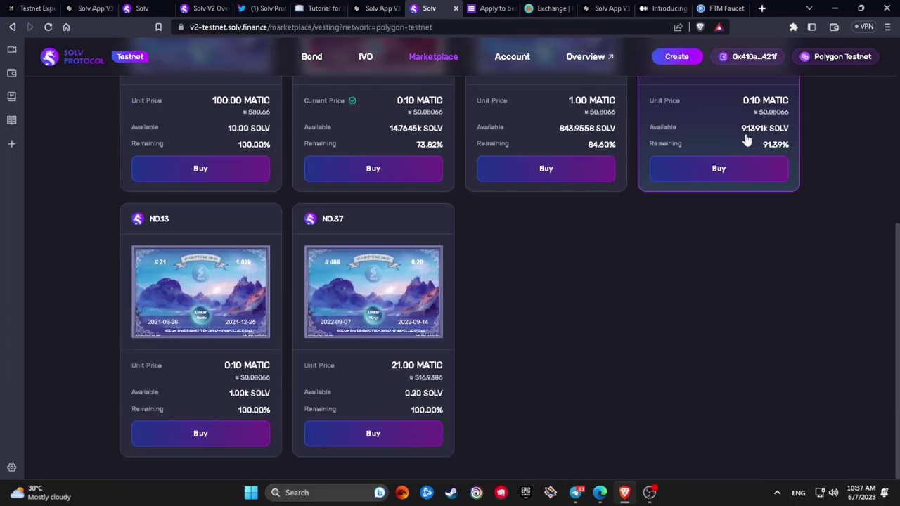
click(801, 57)
click(812, 176)
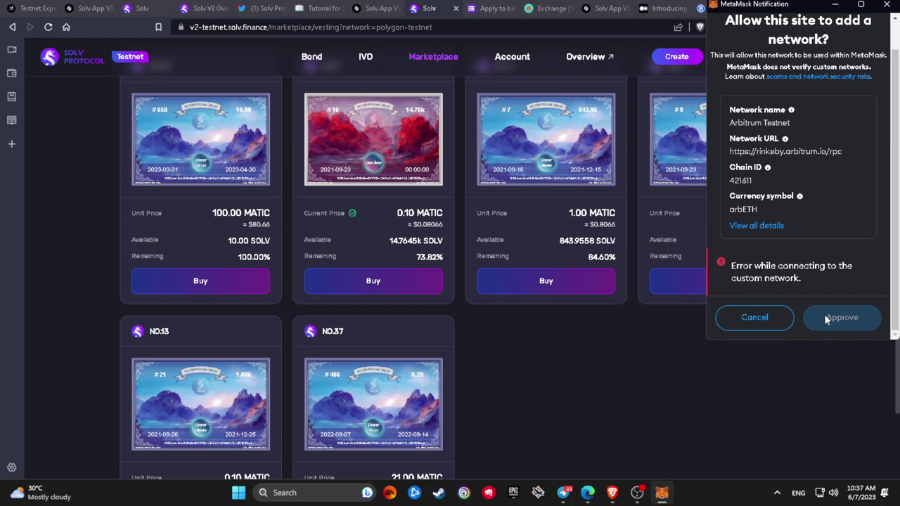
click(785, 318)
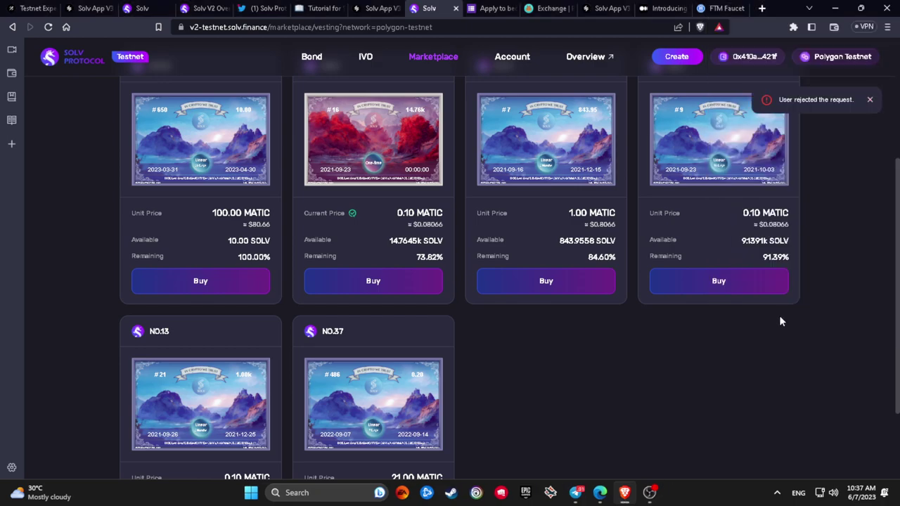
- Review the Polygon Testnet voucher marketplace, then open My Assets and browse its bond and voucher categories
scroll(830, 141, up, 5)
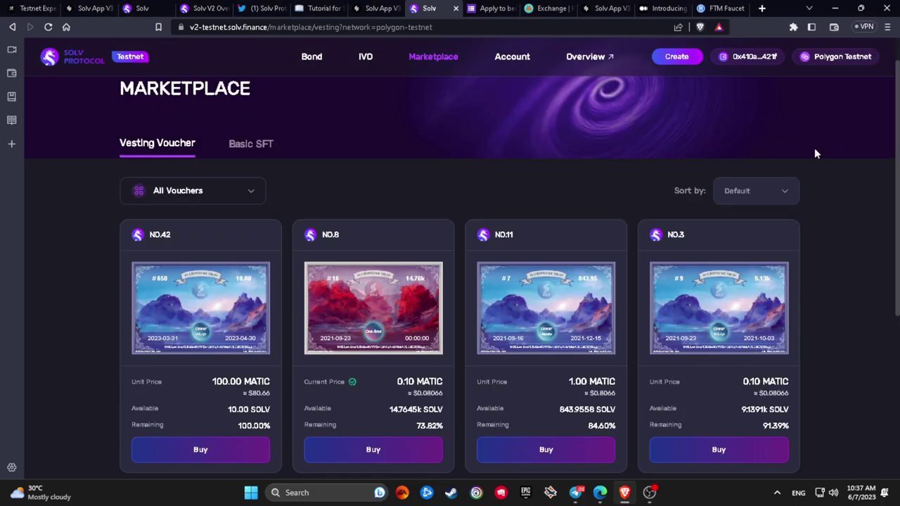
scroll(787, 161, down, 4)
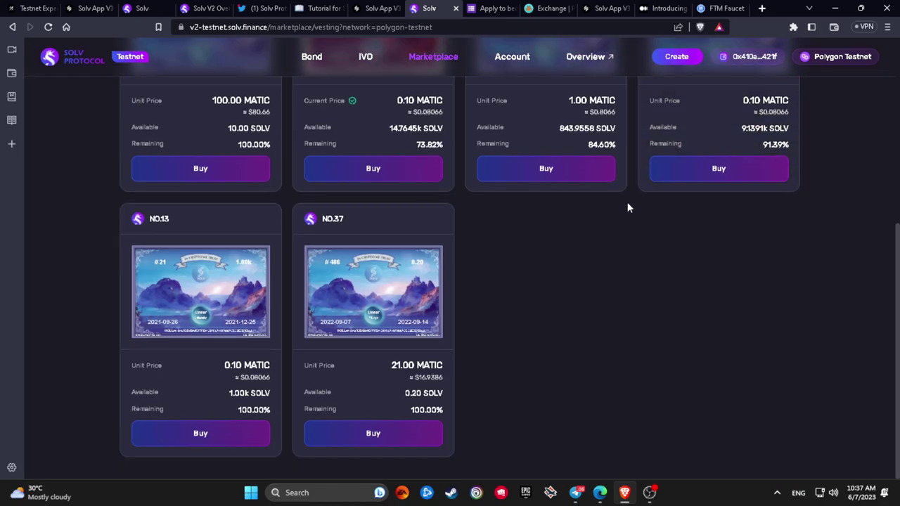
scroll(475, 244, up, 4)
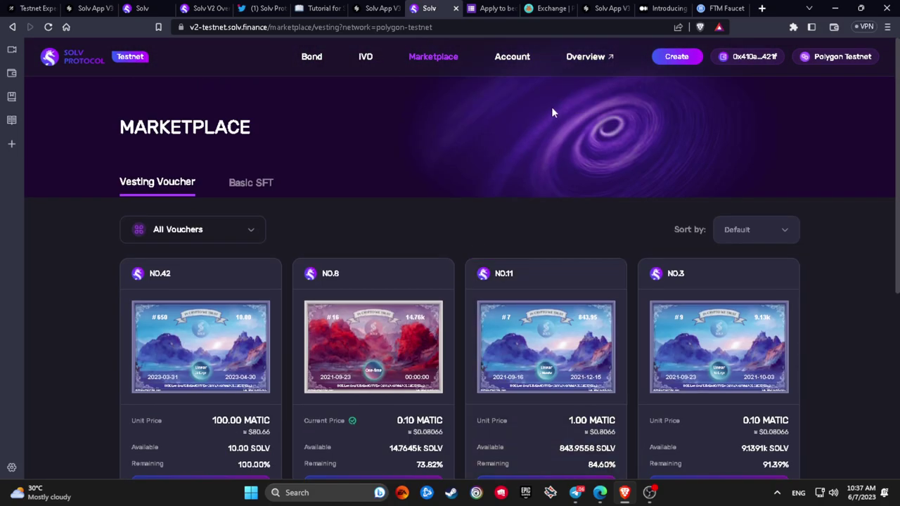
mouse_move(500, 57)
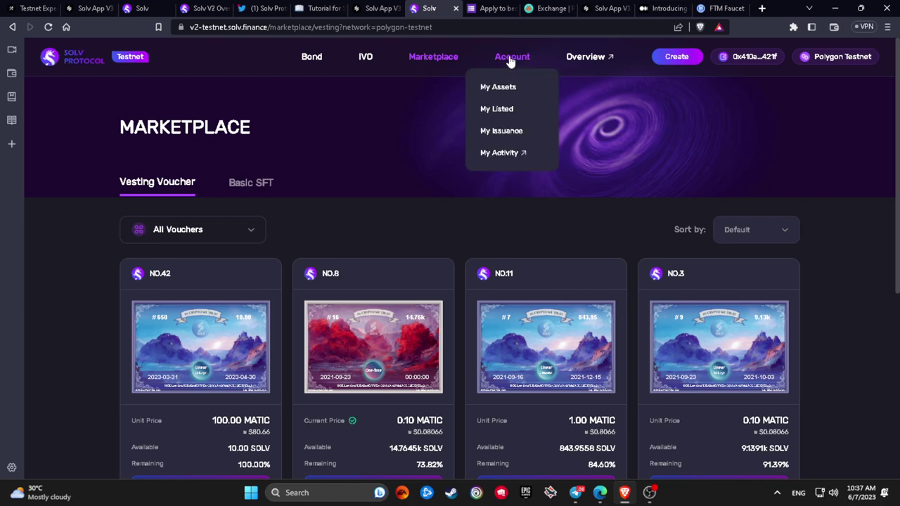
click(500, 87)
scroll(466, 140, down, 1)
scroll(472, 163, up, 1)
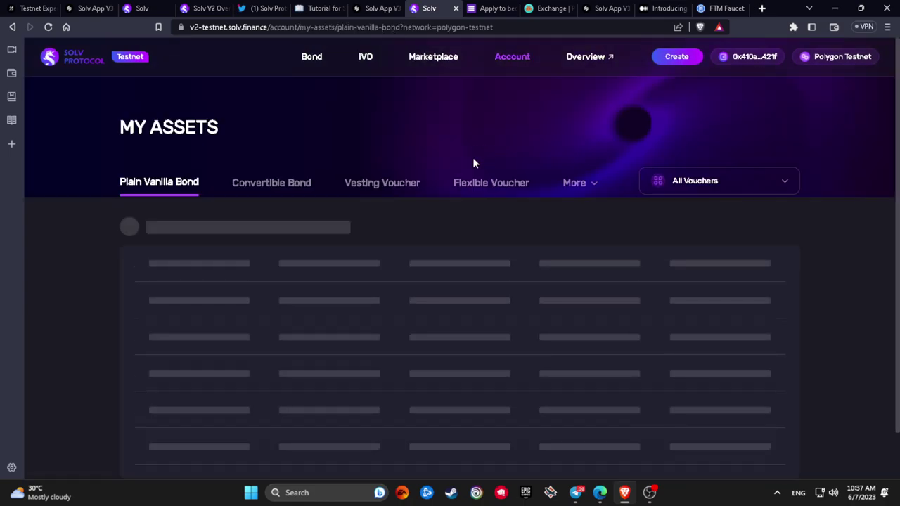
click(247, 183)
click(367, 193)
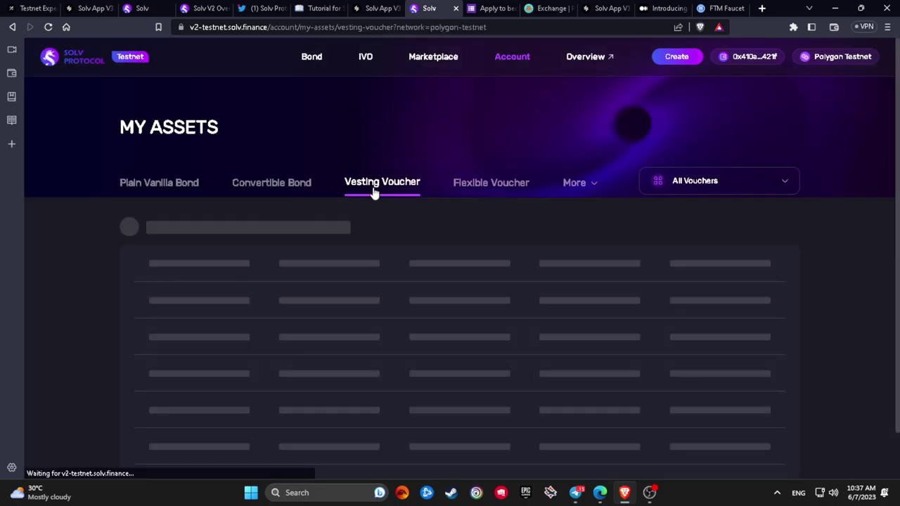
click(464, 187)
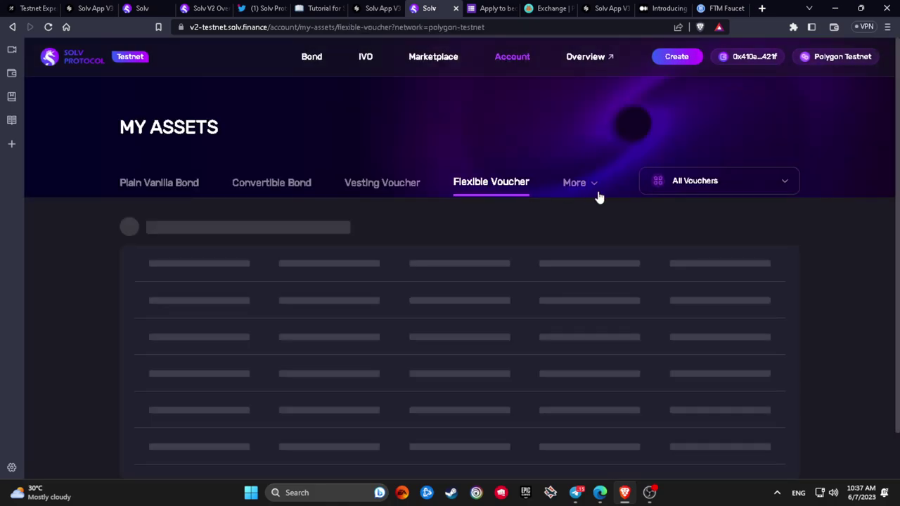
mouse_move(577, 183)
click(594, 213)
mouse_move(587, 198)
click(588, 234)
- Switch to the Goerli network, approving it in MetaMask, and check the Plain Vanilla Bond and Vesting Voucher assets
mouse_move(836, 58)
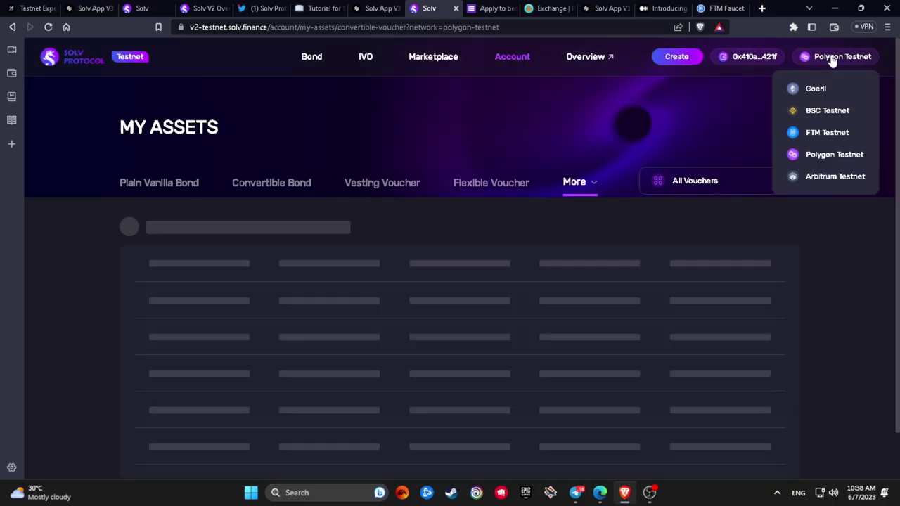
click(812, 90)
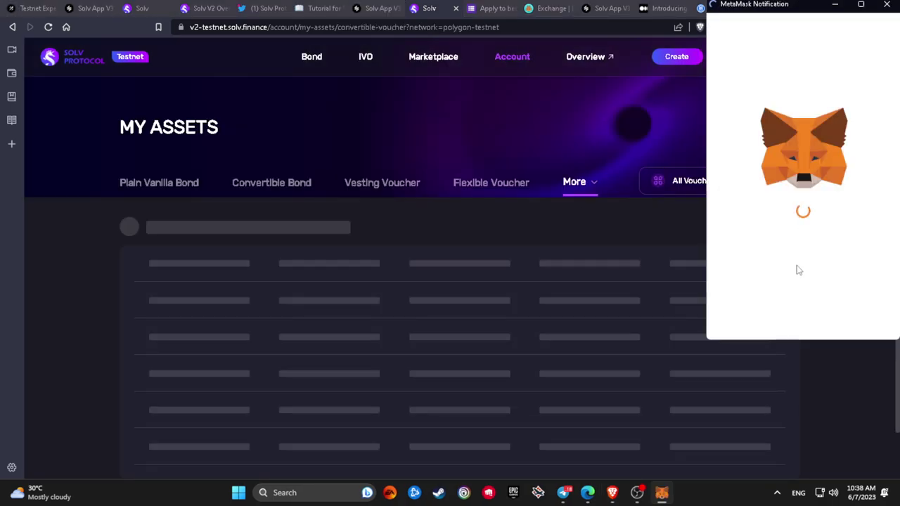
click(840, 317)
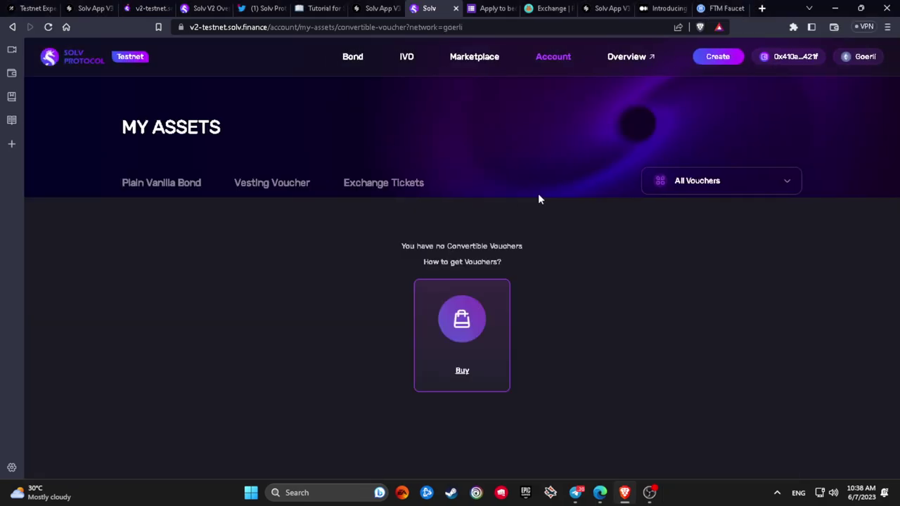
click(152, 185)
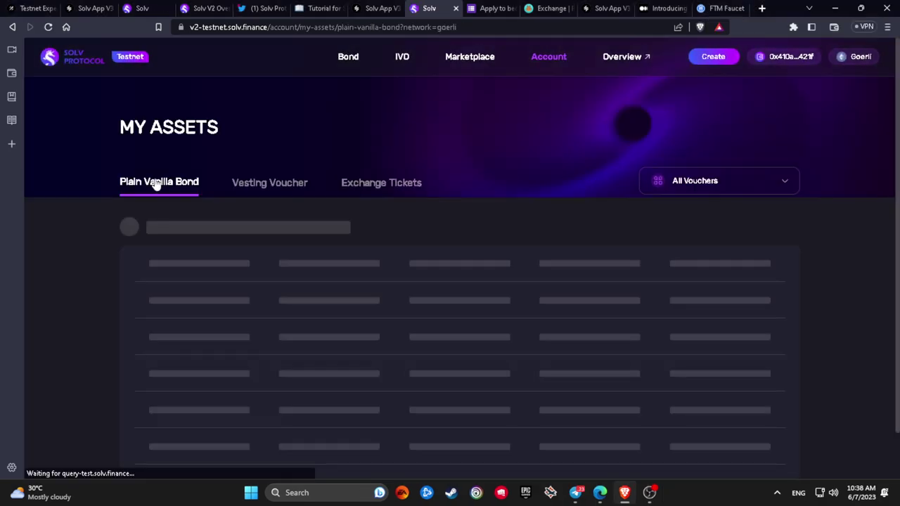
click(253, 189)
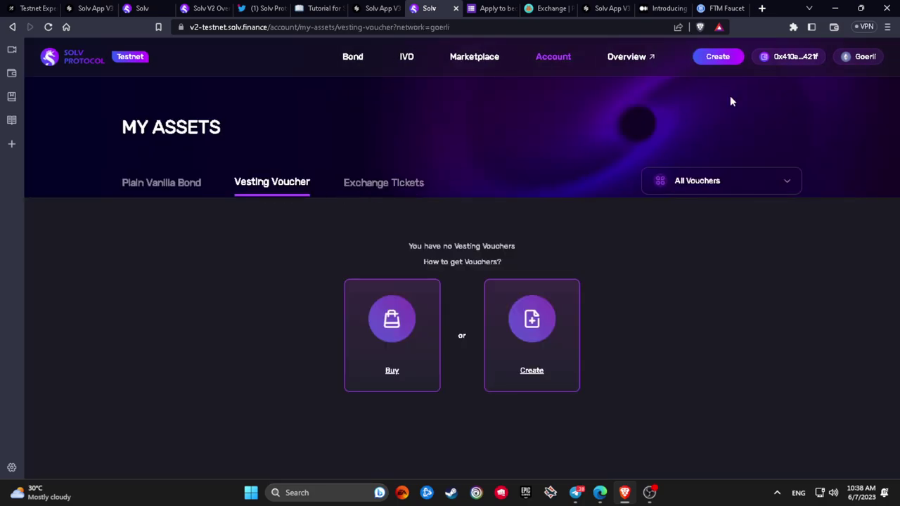
- Switch to FTM Testnet, approving it in MetaMask, and check the Vesting Voucher and Plain Vanilla Bond assets
click(876, 60)
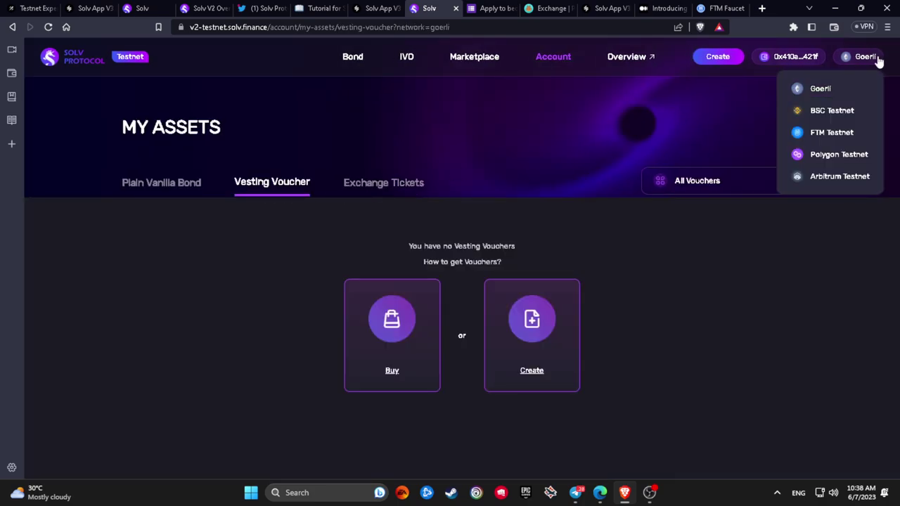
click(842, 133)
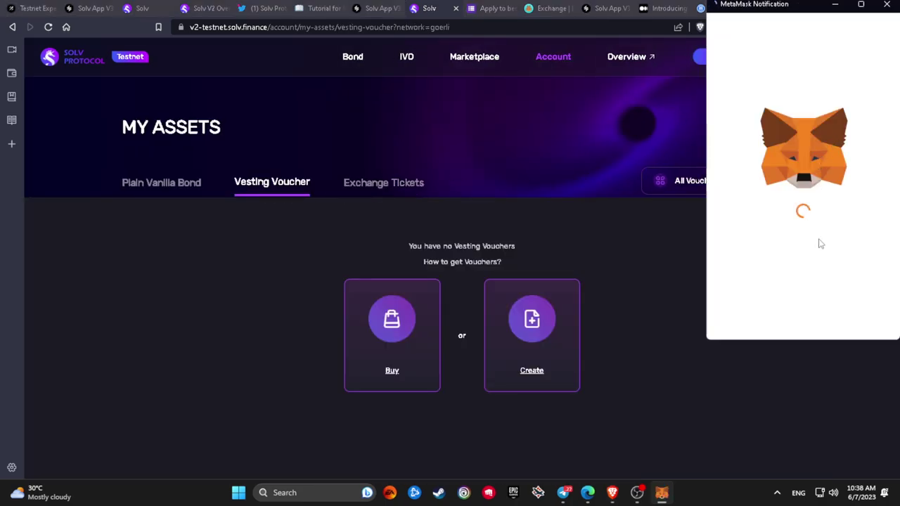
click(846, 320)
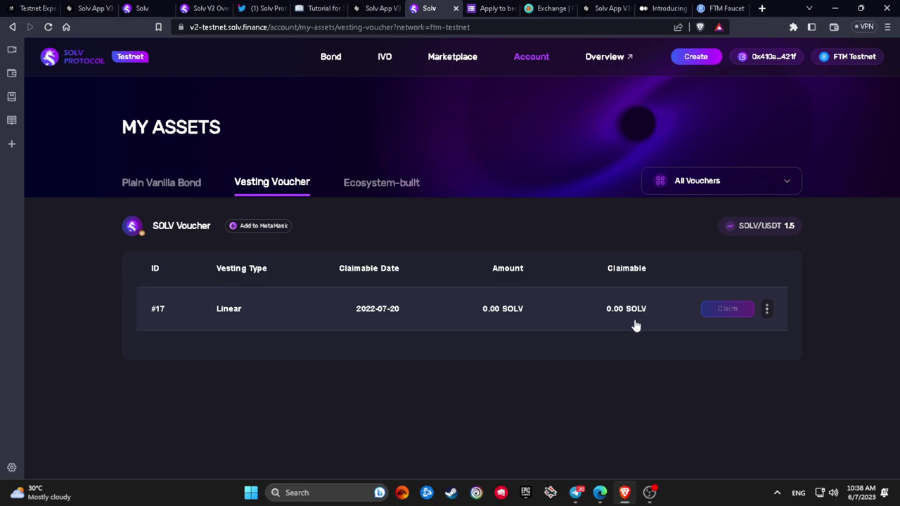
click(163, 186)
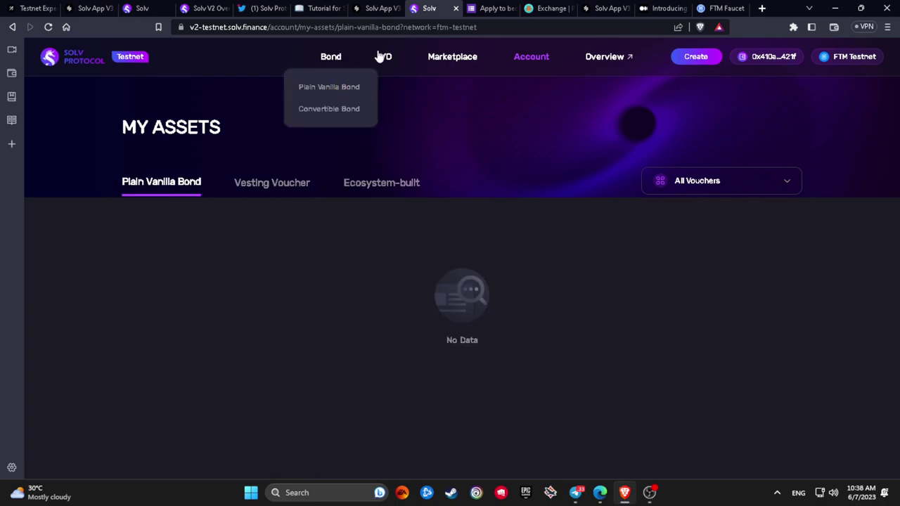
- Open the account's My Activity page and filter the FTM activity by Claim, then show all types again
mouse_move(530, 66)
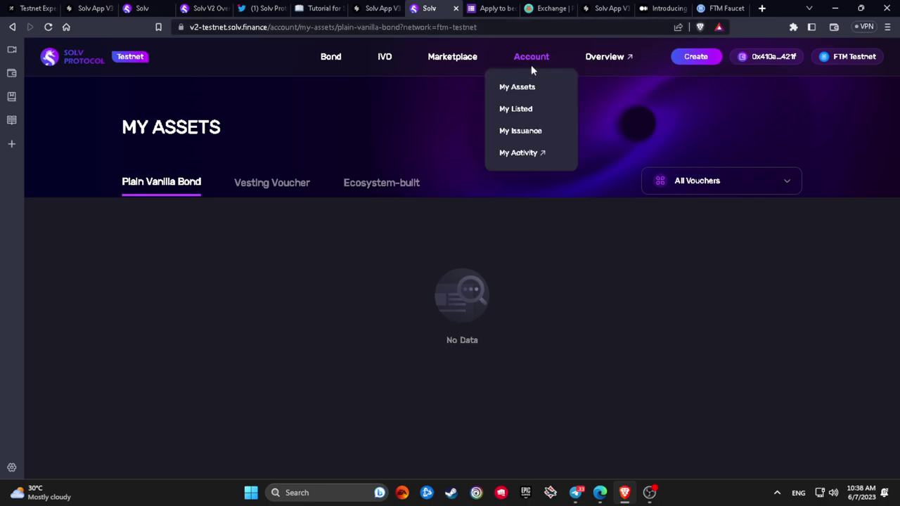
click(530, 154)
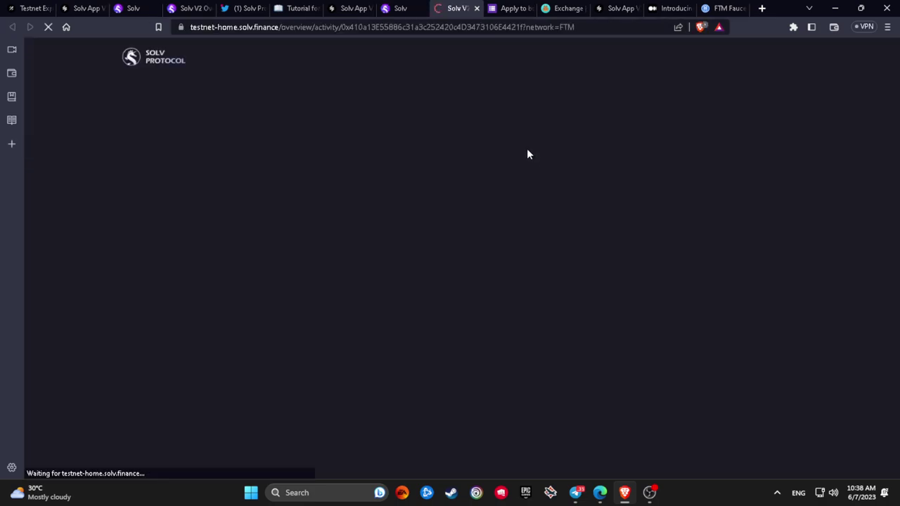
scroll(314, 211, down, 1)
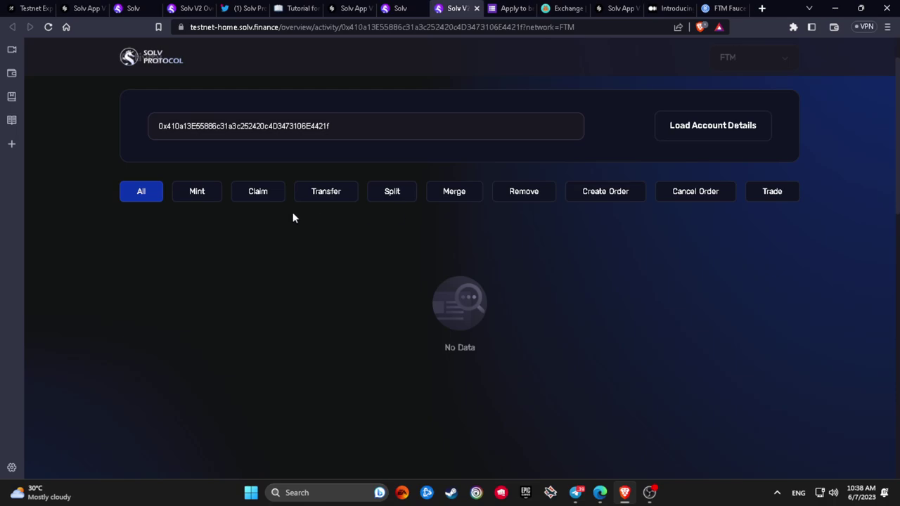
click(243, 195)
scroll(171, 193, up, 1)
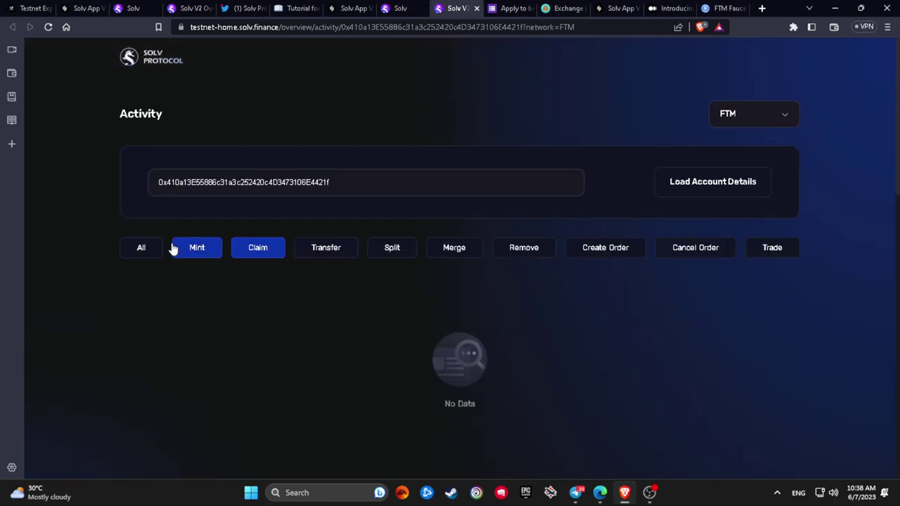
click(159, 253)
- View the account's activity on ETH, BSC, Polygon, Arbitrum and FTM in turn, ending back on ETH
click(767, 132)
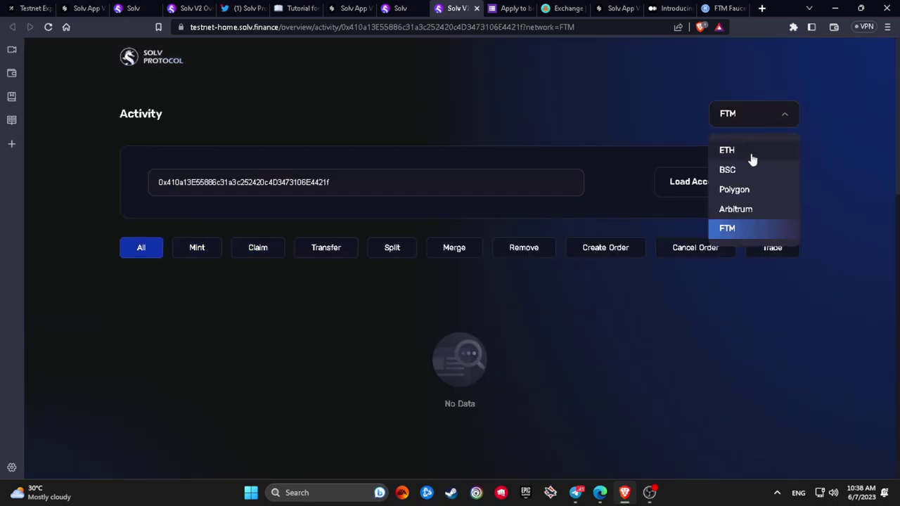
click(749, 154)
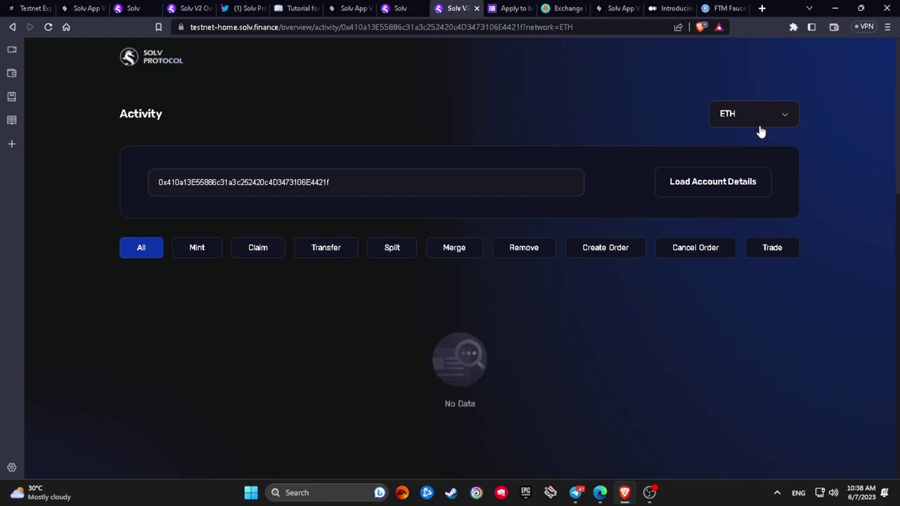
click(756, 133)
click(743, 171)
click(747, 124)
click(749, 179)
click(752, 126)
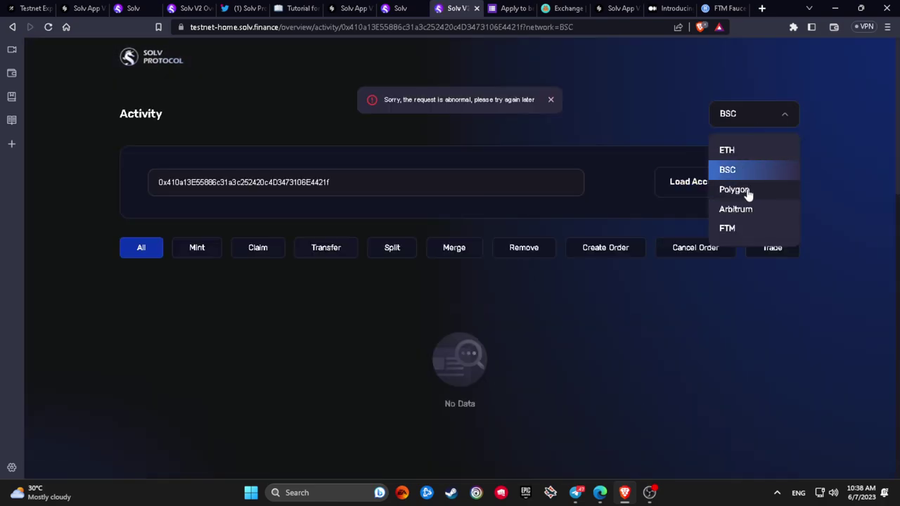
click(747, 191)
click(747, 123)
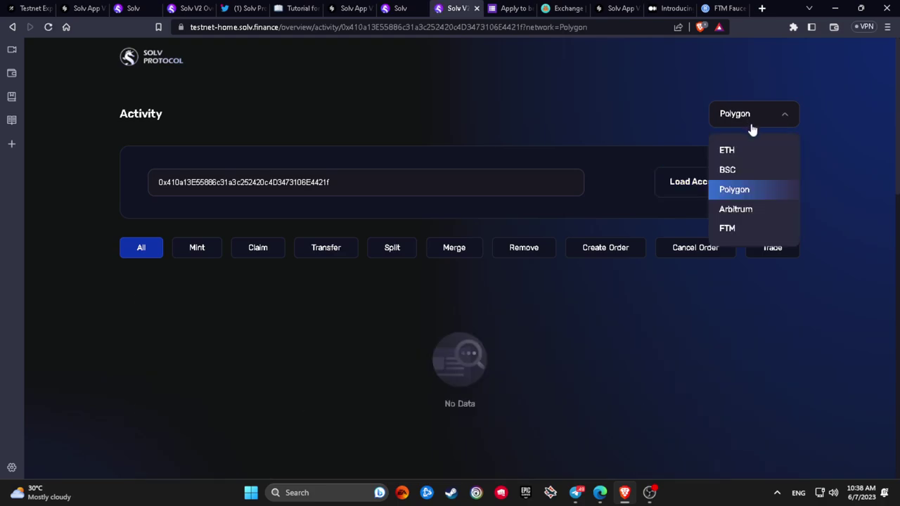
click(754, 213)
click(755, 121)
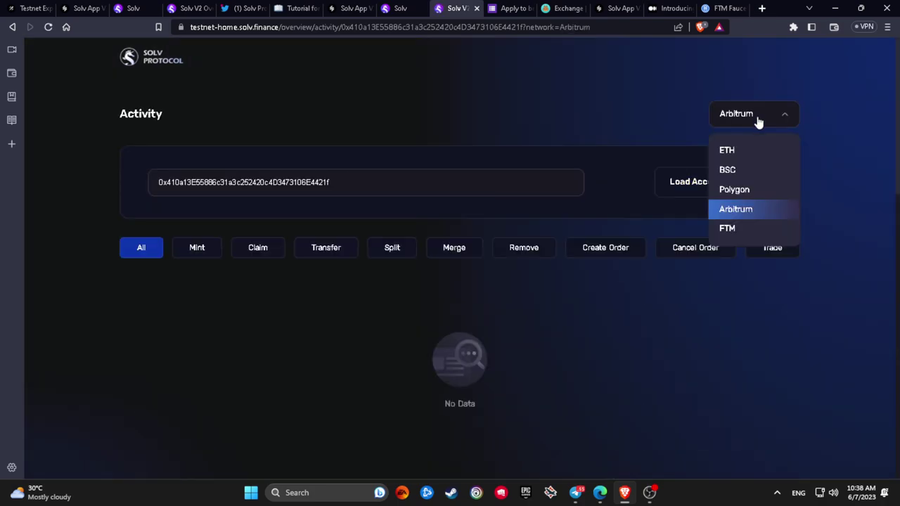
click(746, 226)
click(753, 112)
click(751, 148)
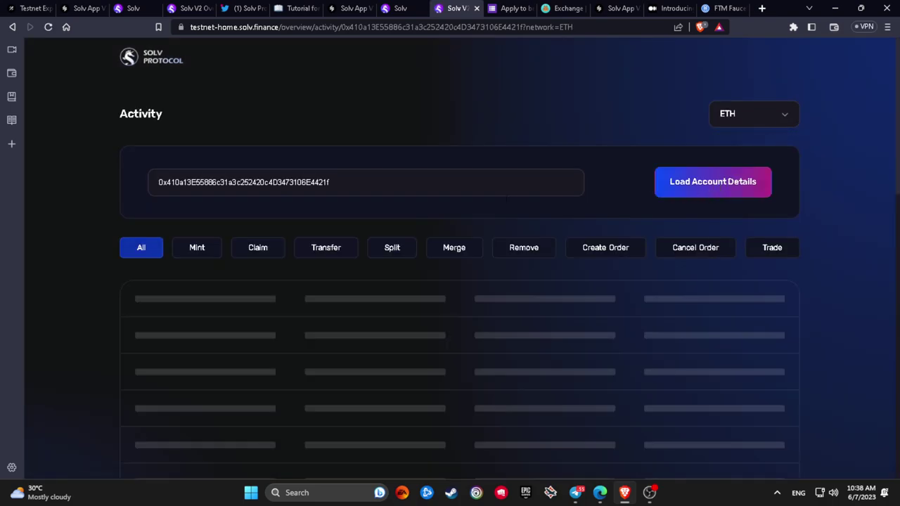
- Filter the ETH activity by Mint, Claim, Transfer, Split and Merge in turn
click(196, 248)
click(253, 250)
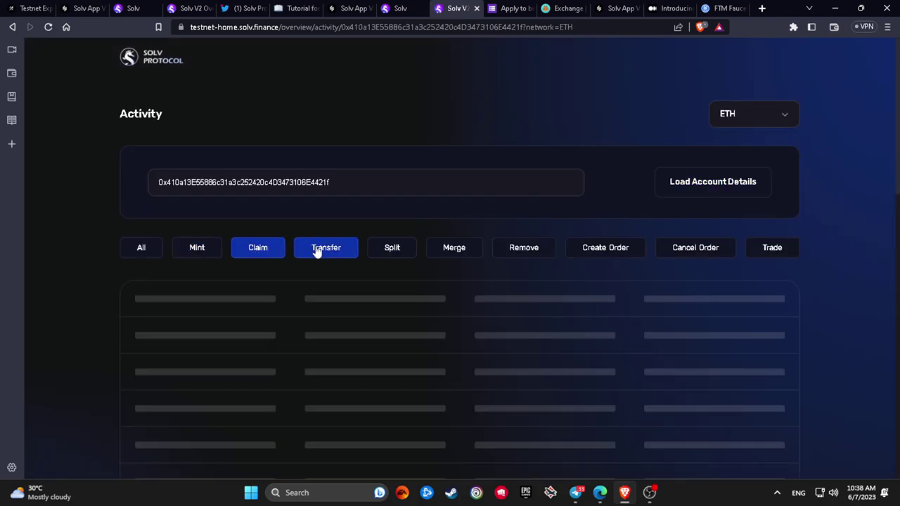
click(323, 248)
click(389, 250)
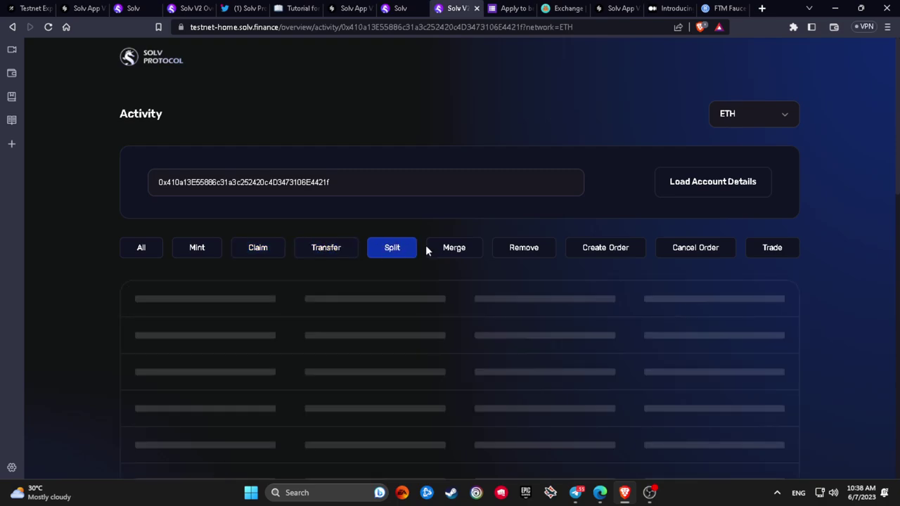
click(441, 250)
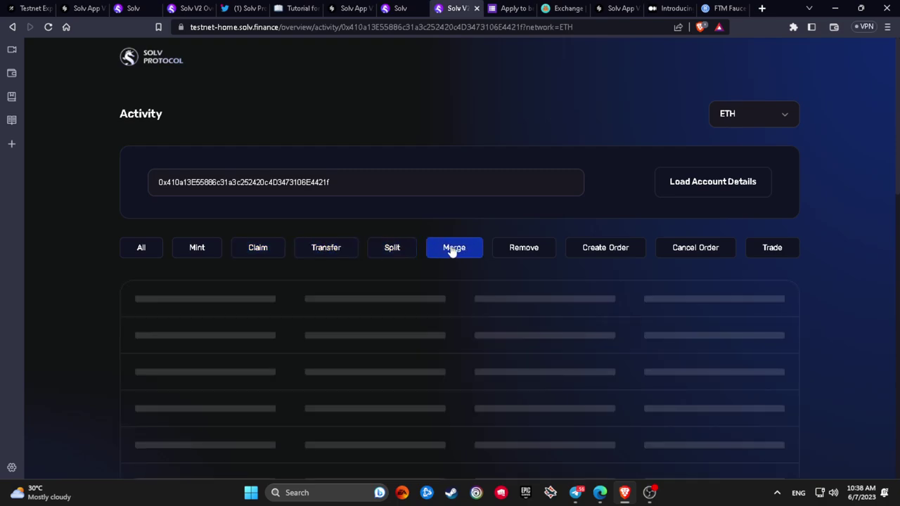
- Change the activity network to Polygon and check its Mint, Claim and Transfer records
click(737, 121)
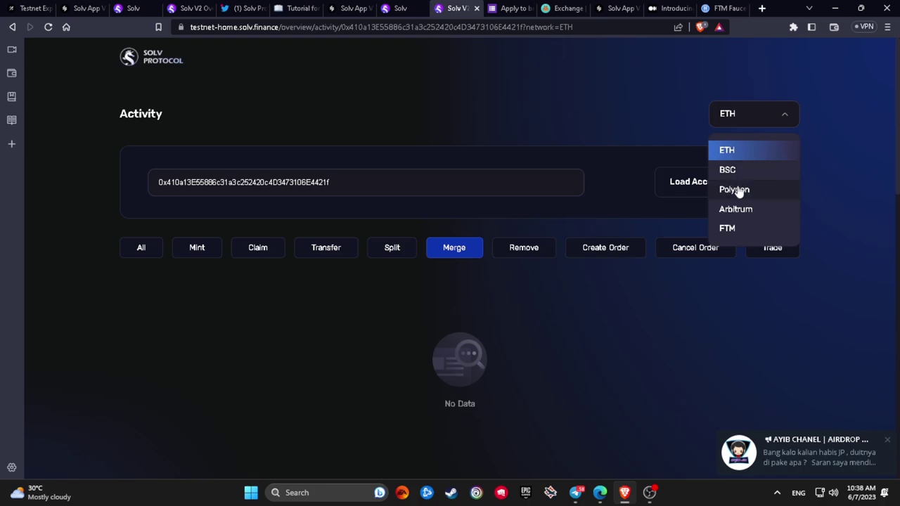
click(738, 189)
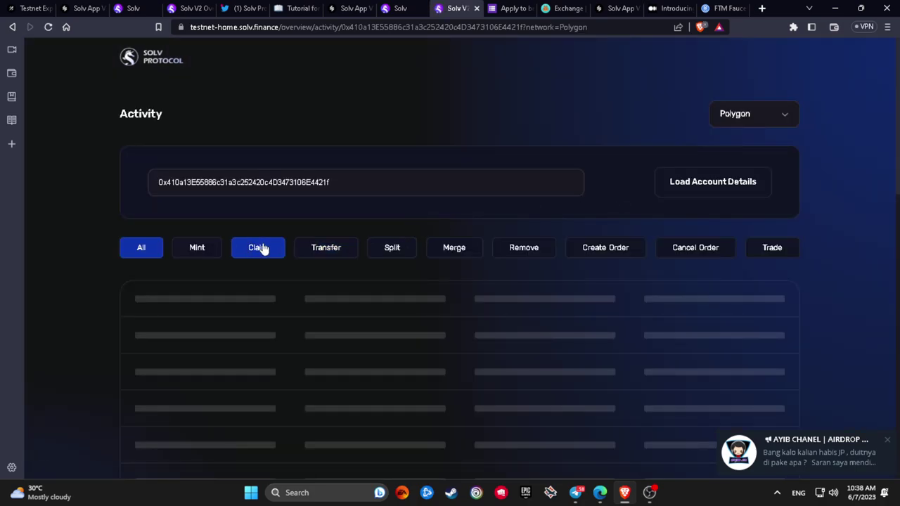
click(215, 249)
double_click(245, 250)
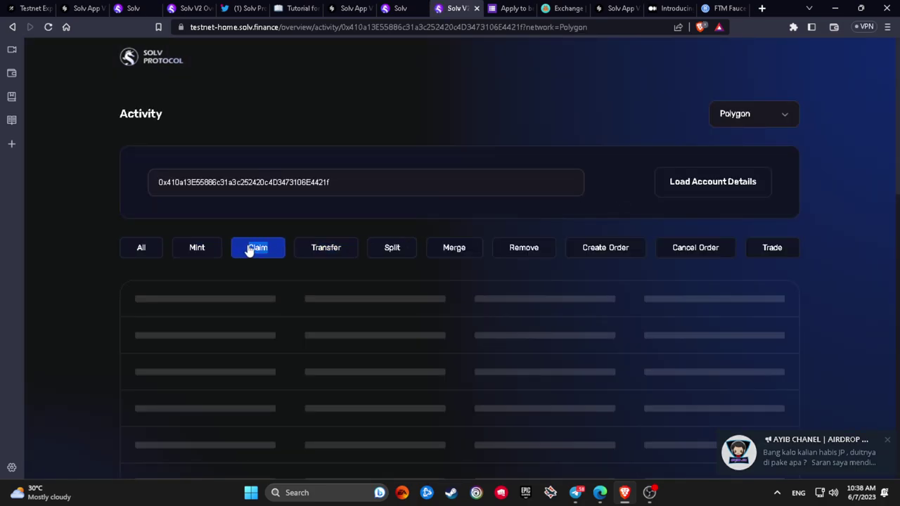
click(325, 254)
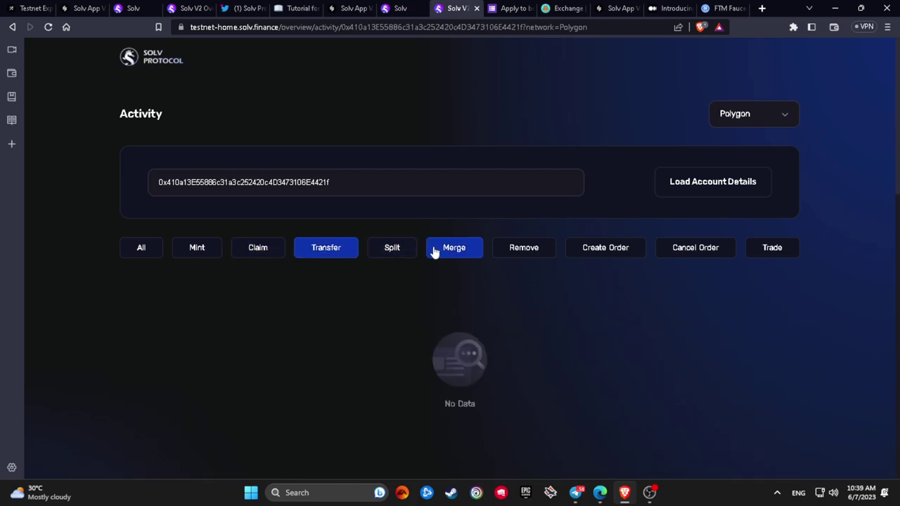
click(12, 27)
- Return to the V2 testnet My Assets page and open the Basic SFT creation form
click(397, 8)
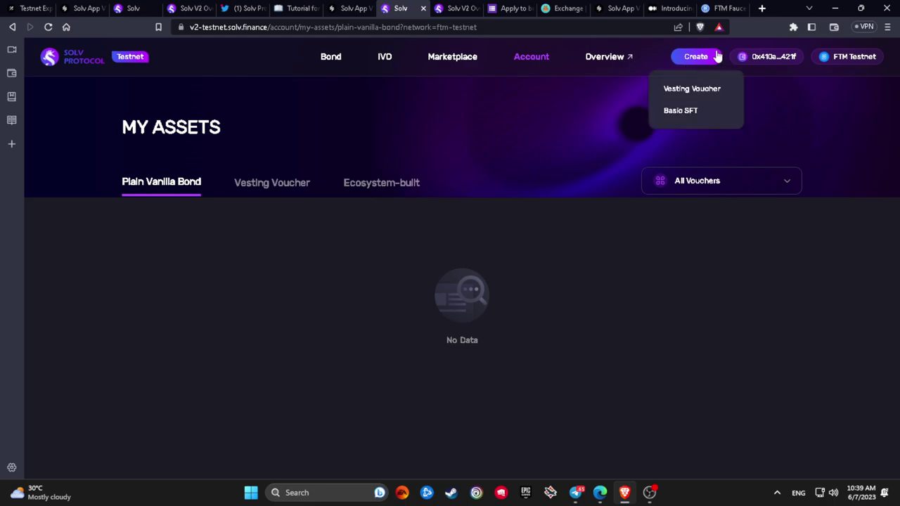
mouse_move(755, 58)
mouse_move(696, 68)
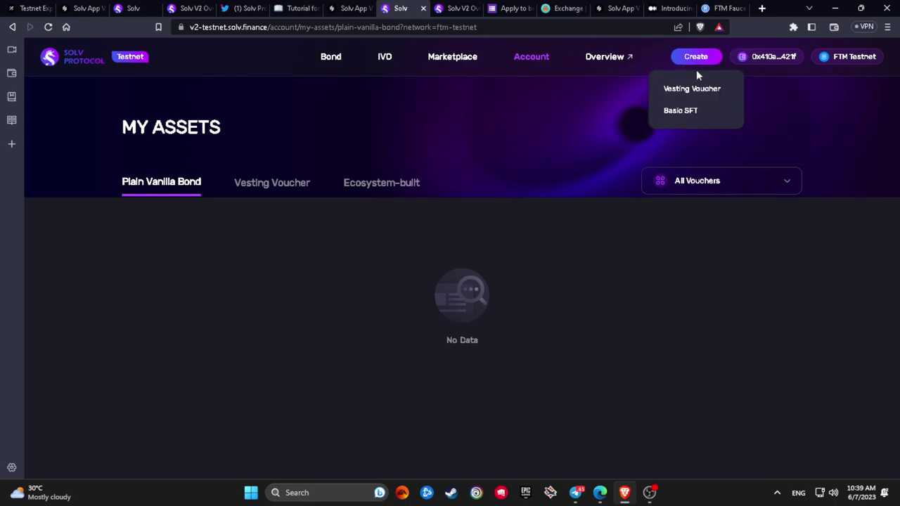
click(680, 111)
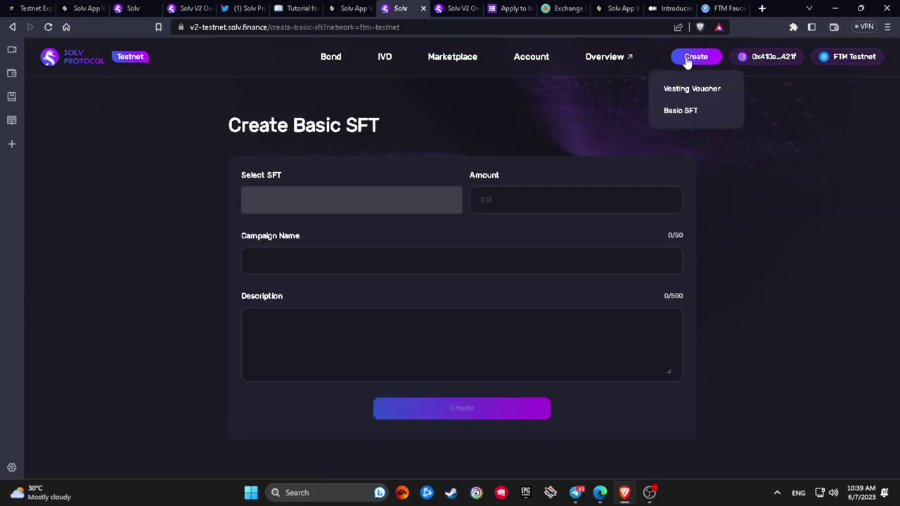
- Open the Vesting Voucher creation form, enter an amount of 1 SOLV and choose the One-time release type
click(692, 89)
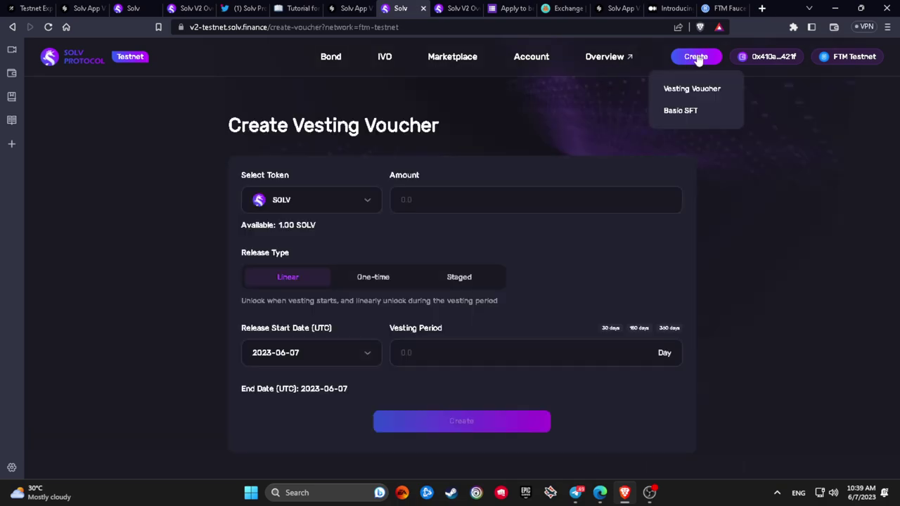
click(340, 202)
click(441, 204)
text(1)
click(451, 236)
click(372, 280)
click(295, 282)
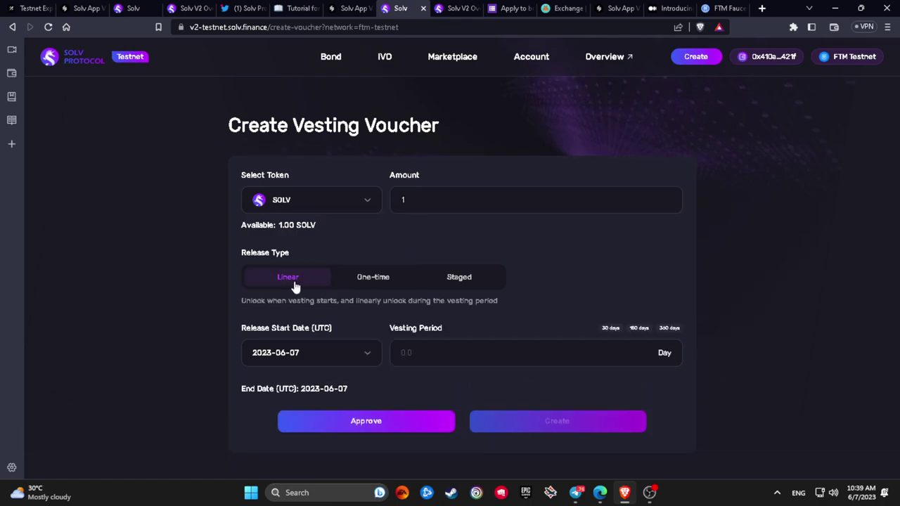
click(363, 284)
click(445, 280)
click(360, 275)
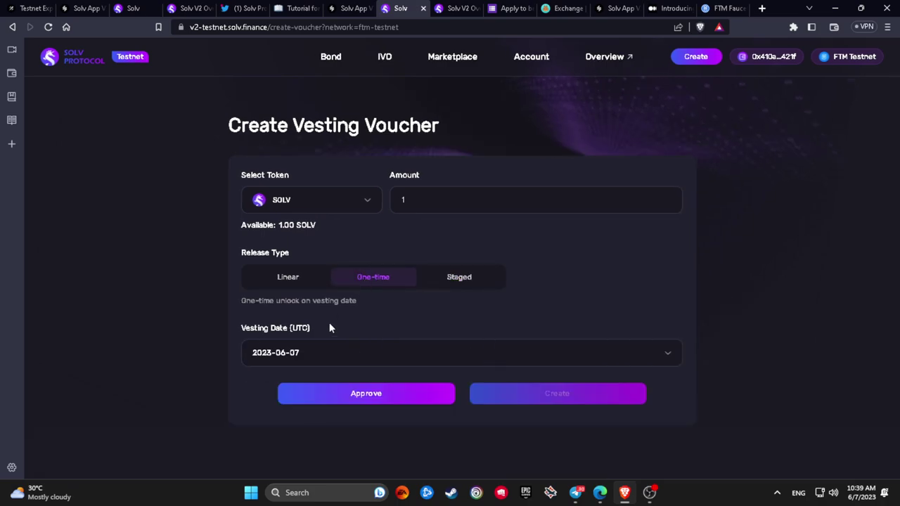
- Approve the SOLV token for the voucher, accepting the spending cap and confirming the approval in MetaMask
click(436, 390)
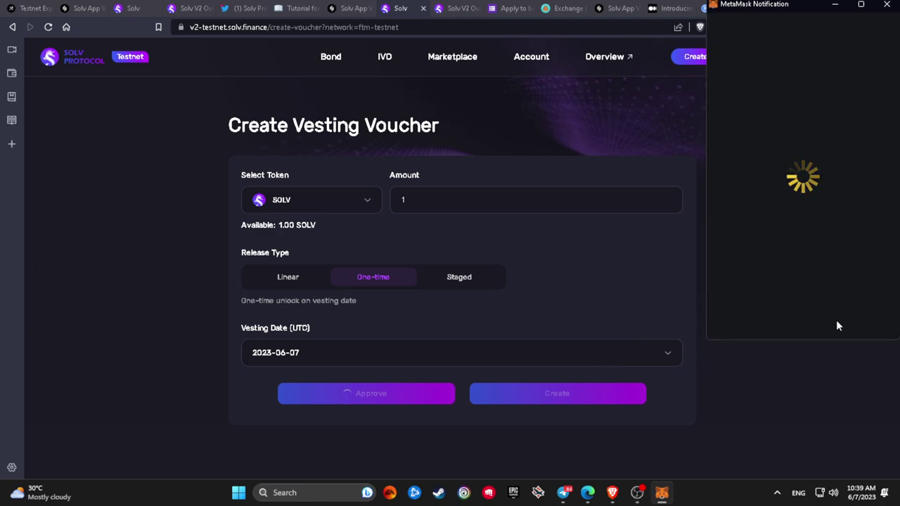
scroll(833, 316, down, 1)
click(845, 163)
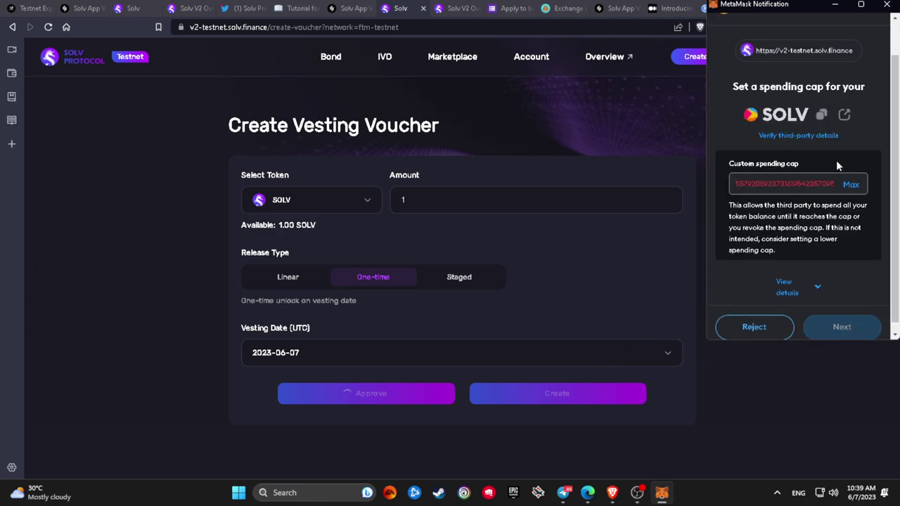
click(833, 321)
scroll(833, 320, down, 1)
click(833, 320)
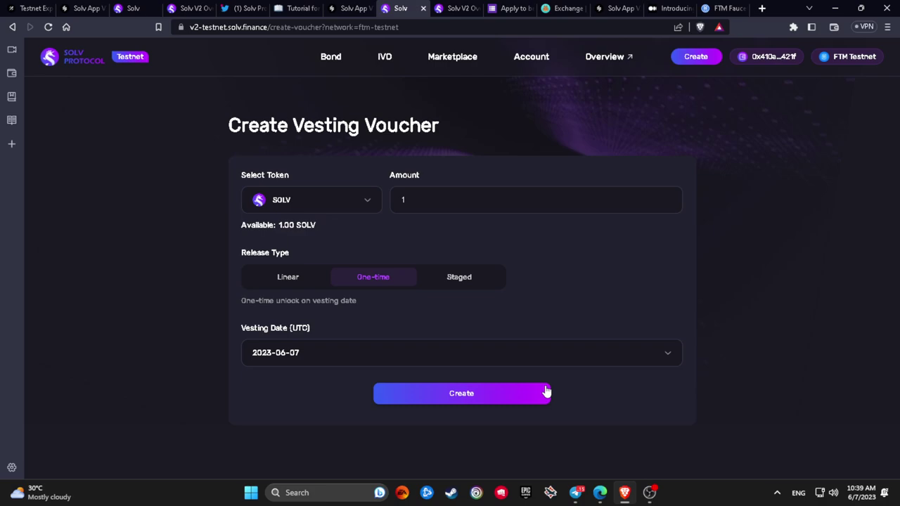
- Create the one-time SOLV vesting voucher and confirm the mint transaction in MetaMask
click(545, 394)
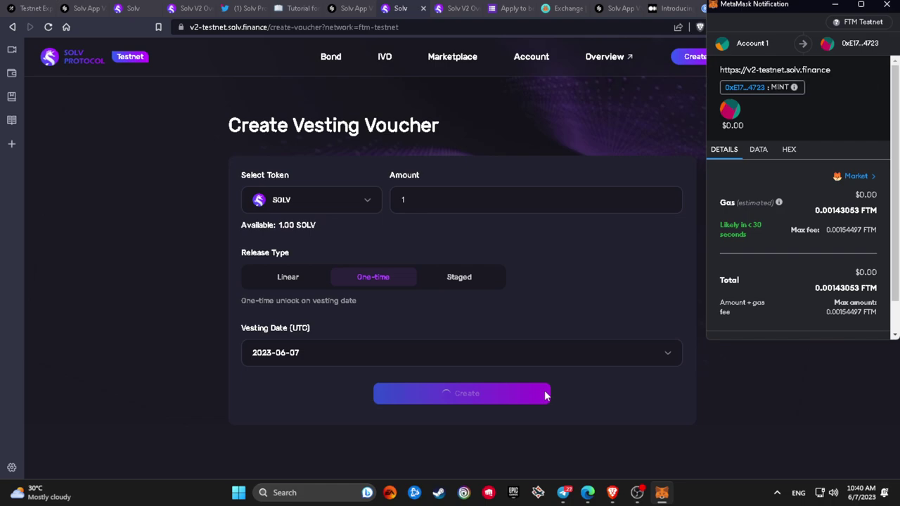
scroll(846, 286, down, 1)
click(840, 317)
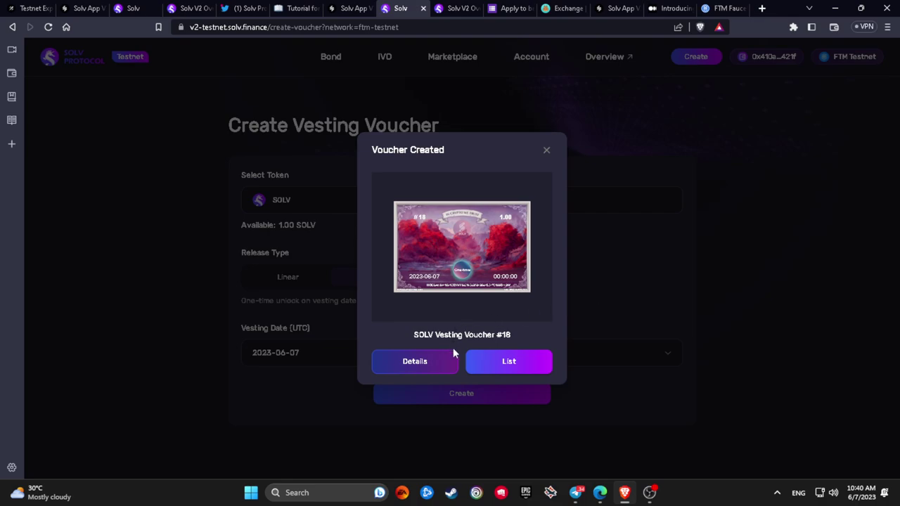
- Open the listing form for the new voucher, check the advanced options, and enter a fixed unit price of 0.1 FTM
click(488, 361)
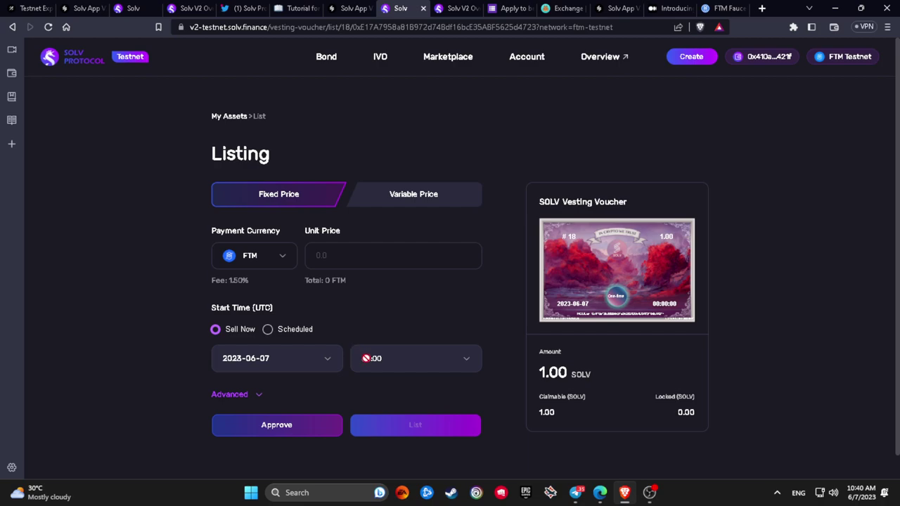
click(260, 395)
scroll(269, 389, down, 1)
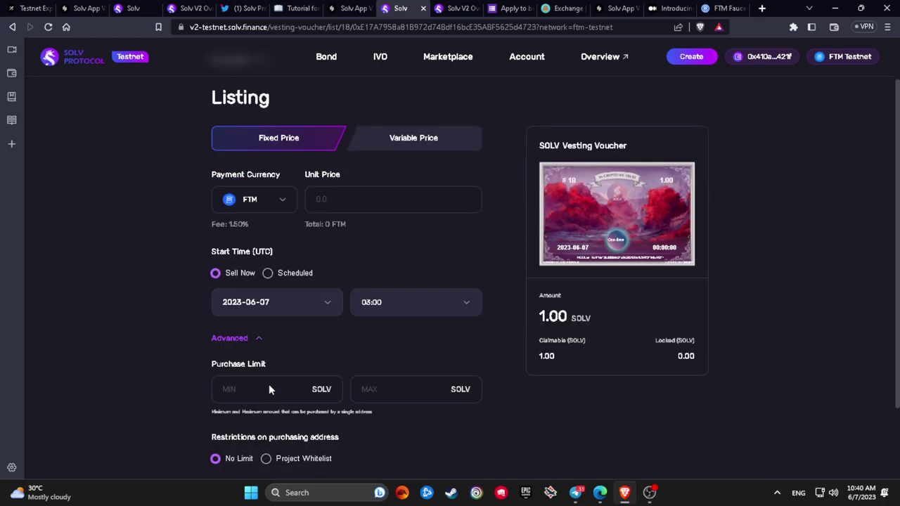
click(260, 340)
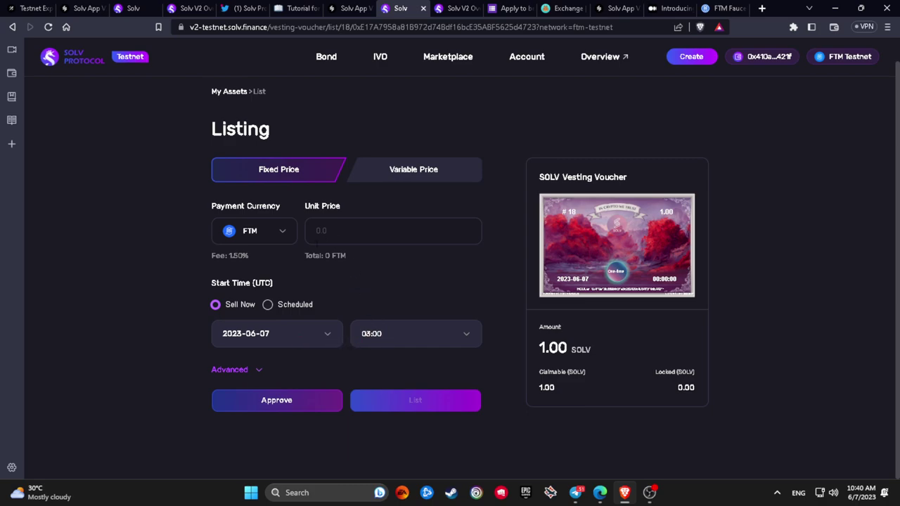
click(318, 232)
text(0.1)
- Approve marketplace access to the SOLV Vesting Voucher and confirm it in MetaMask
click(302, 400)
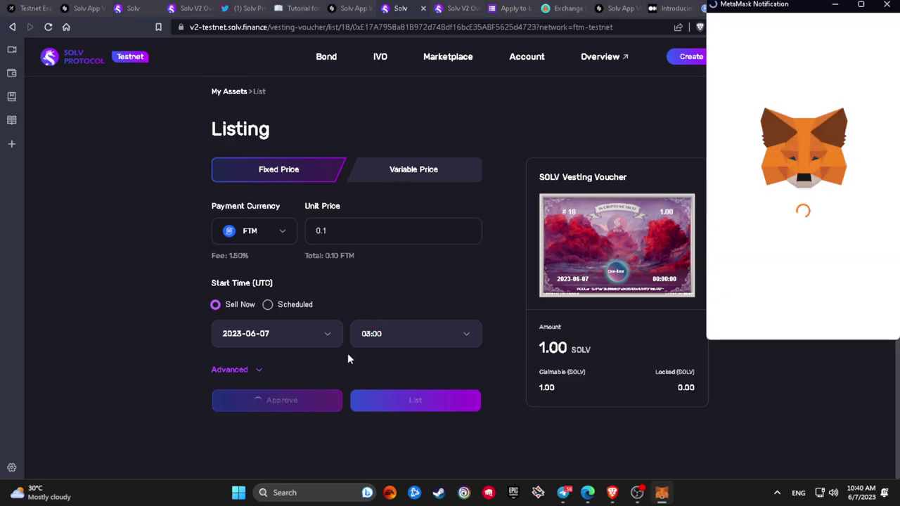
scroll(796, 303, down, 2)
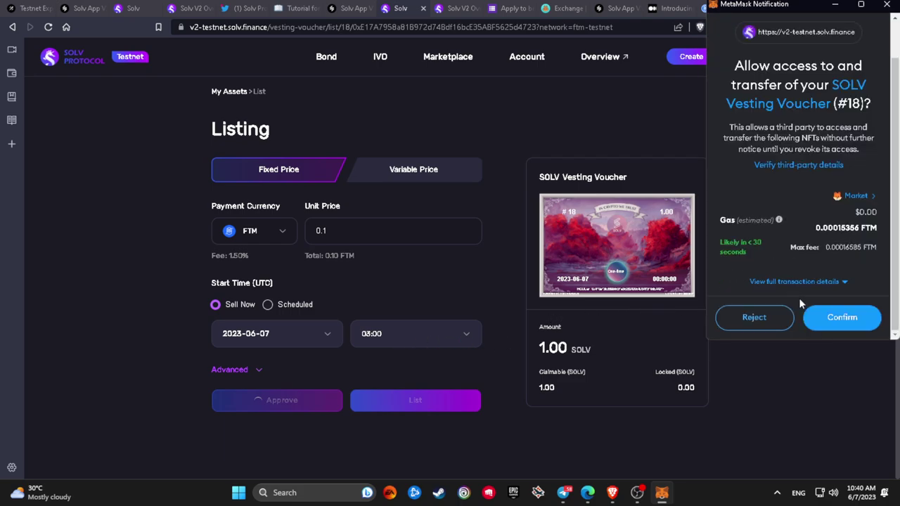
click(859, 320)
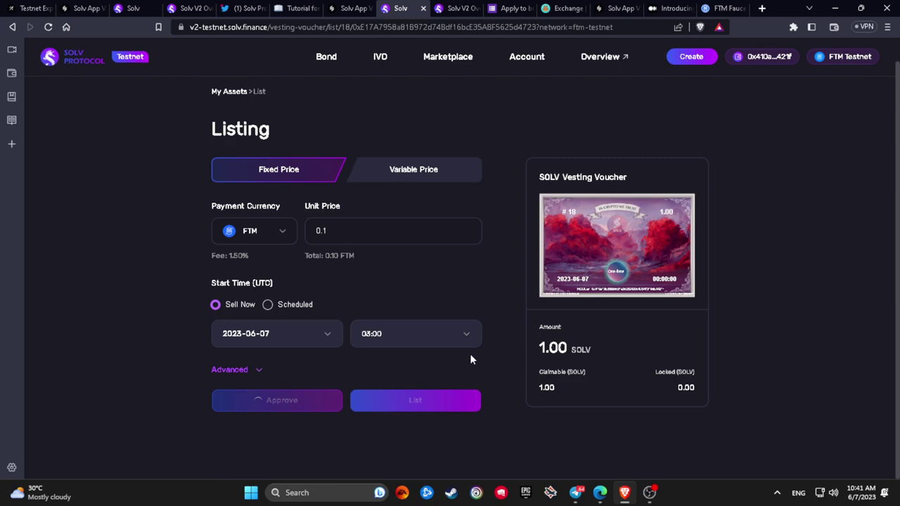
- Expand the advanced listing options and set the voucher's unit price to 1 FTM
click(229, 369)
scroll(260, 375, down, 2)
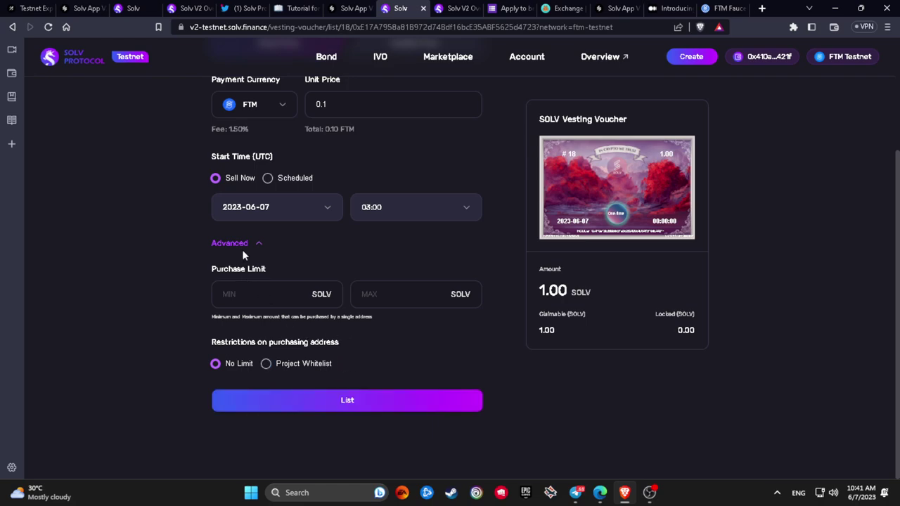
scroll(345, 227, up, 2)
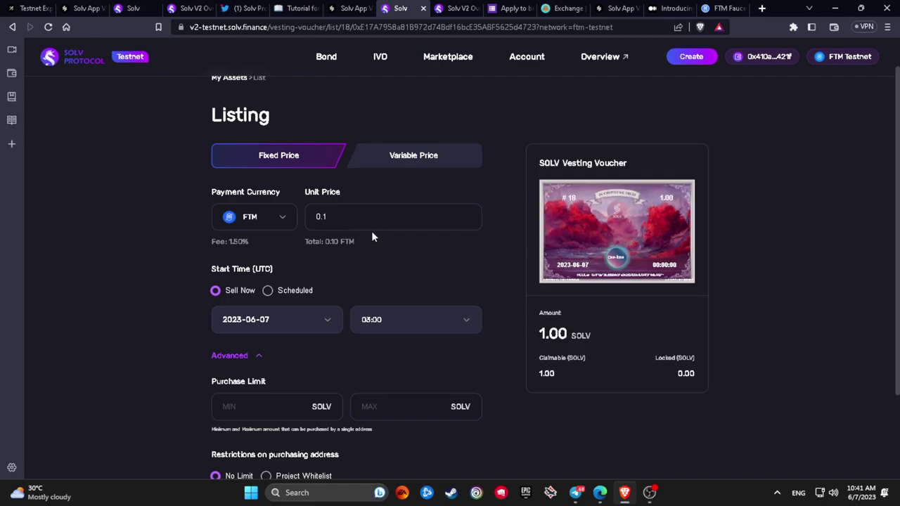
click(378, 223)
key(BackSpace)
key(BackSpace)
key(BackSpace)
text(1)
click(403, 243)
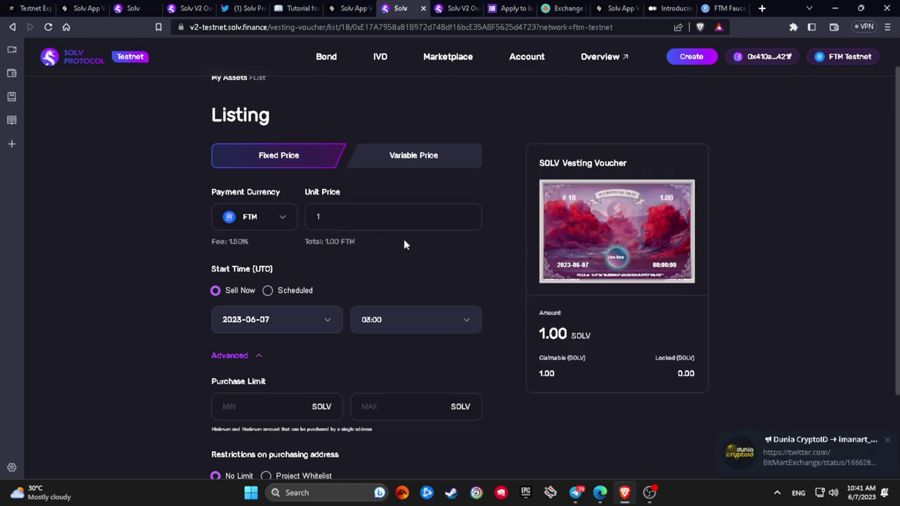
- List the voucher for sale and confirm the listing transaction in MetaMask
scroll(403, 243, down, 2)
click(388, 399)
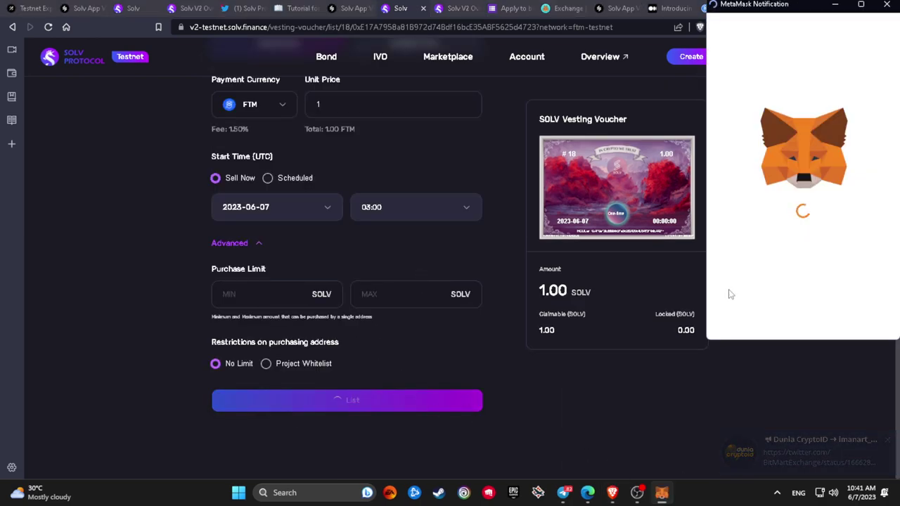
scroll(791, 295, down, 1)
click(832, 315)
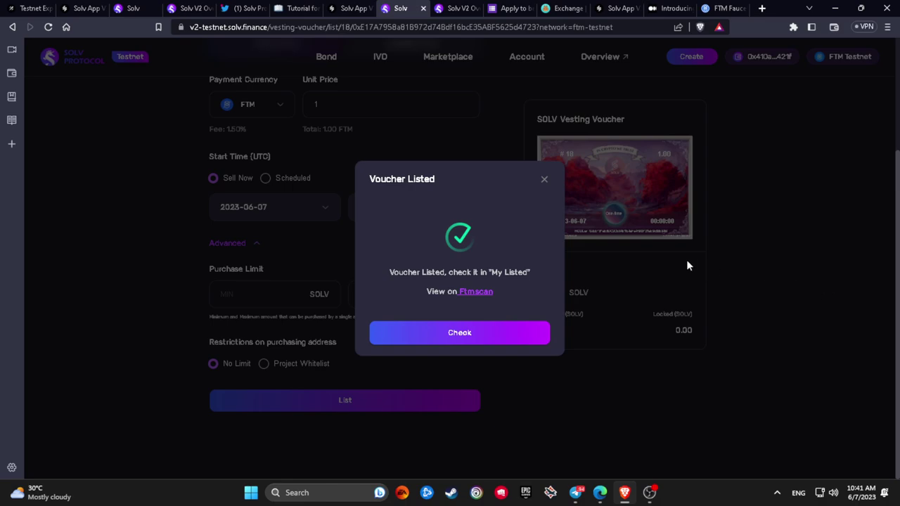
- Check the listing on Ftmscan, then review the Flexible Voucher, Ecosystem-built and Vesting Voucher categories in My Listed
click(478, 291)
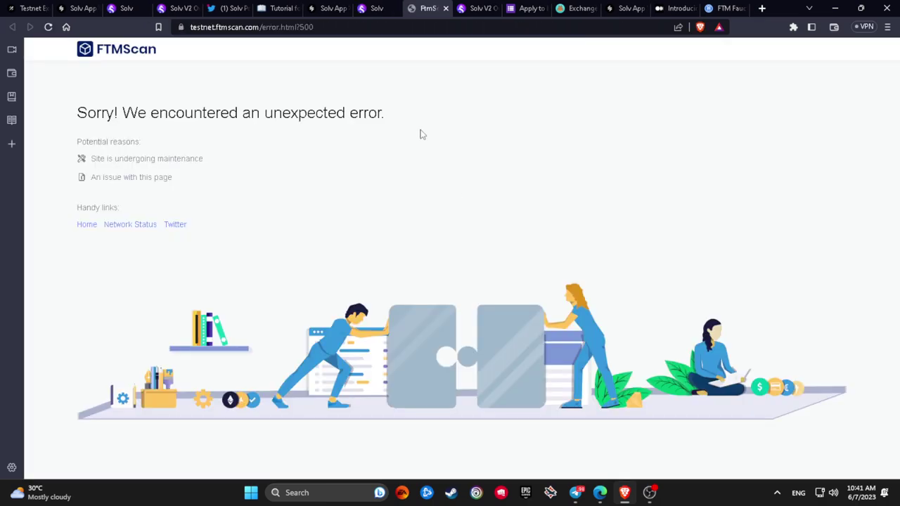
click(445, 10)
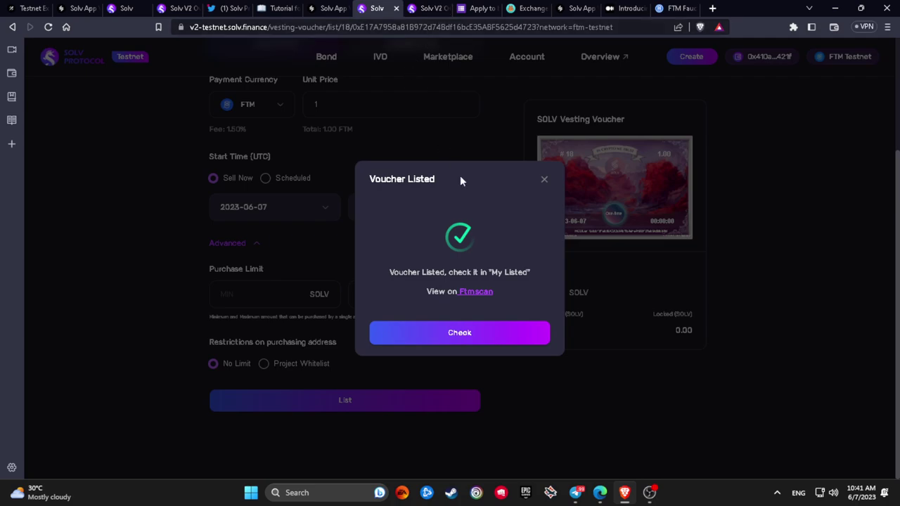
click(483, 335)
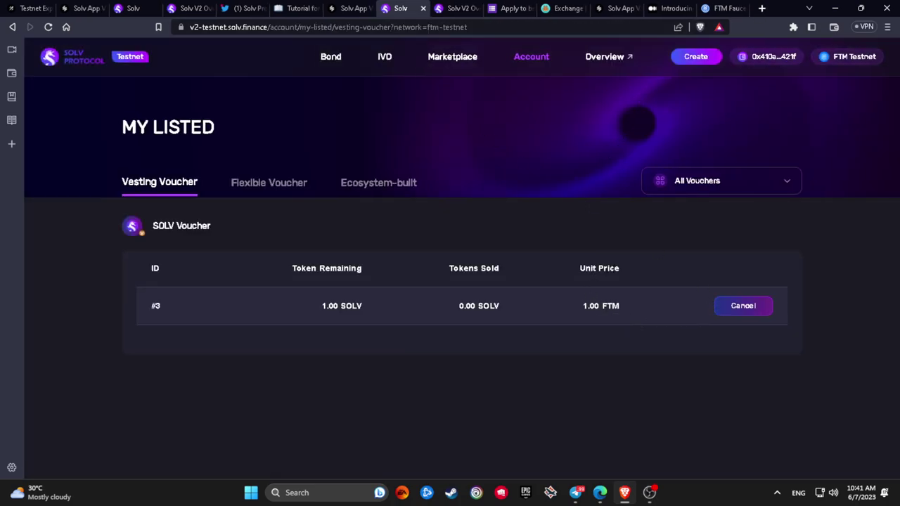
click(298, 182)
click(343, 184)
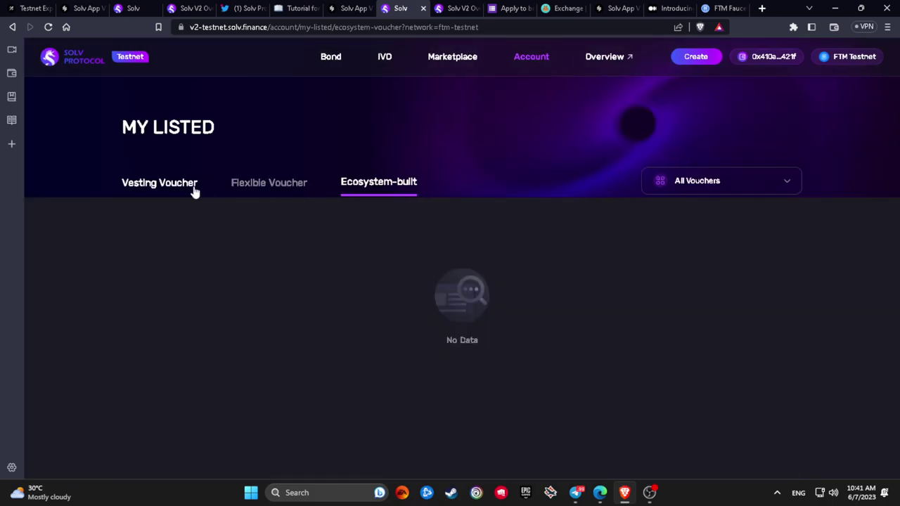
click(175, 190)
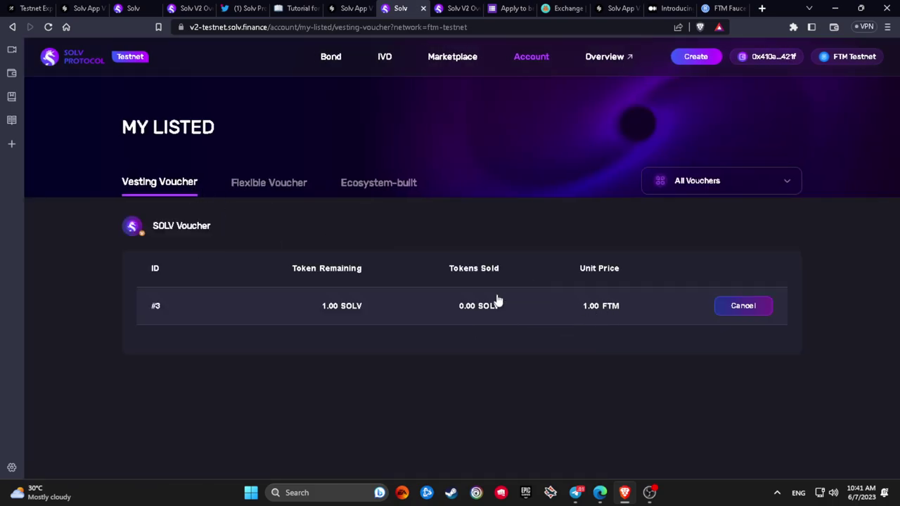